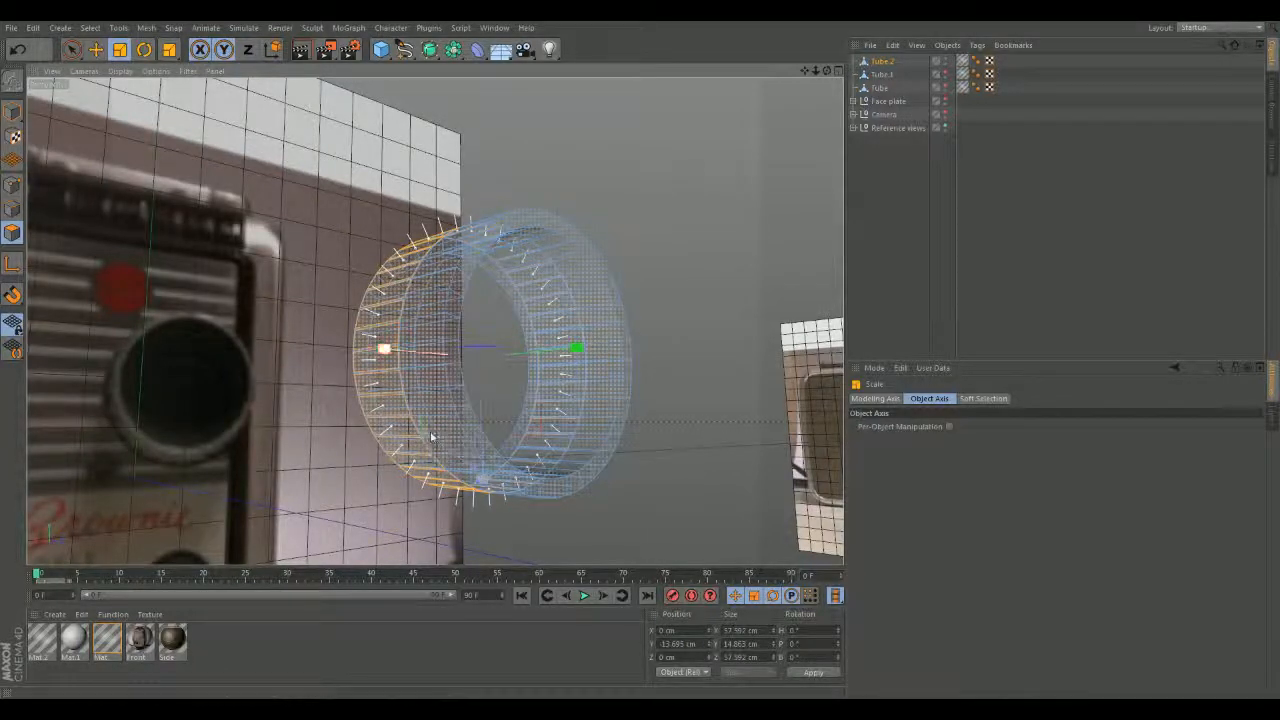
# Try to scale down the selected outer polygons of Tube.2.
pyautogui.moveTo(431, 436); pyautogui.dragTo(618, 382)
pyautogui.scroll(5, 346, 440)
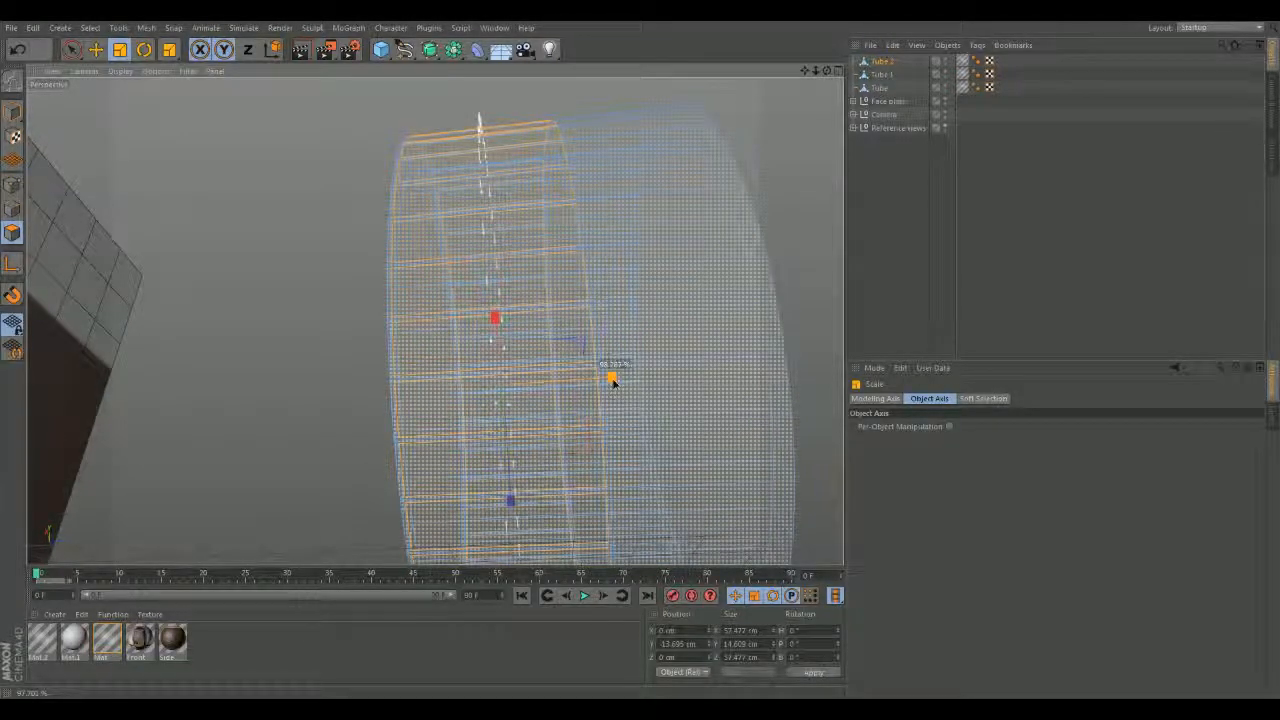
pyautogui.hotkey('ctrl', 'z')
# Extrude the selected outer polygons of Tube.2 outward by about 3.8 cm.
pyautogui.keyDown('alt'); pyautogui.moveTo(647, 440); pyautogui.dragTo(611, 486); pyautogui.keyUp('alt')
pyautogui.rightClick(656, 172)
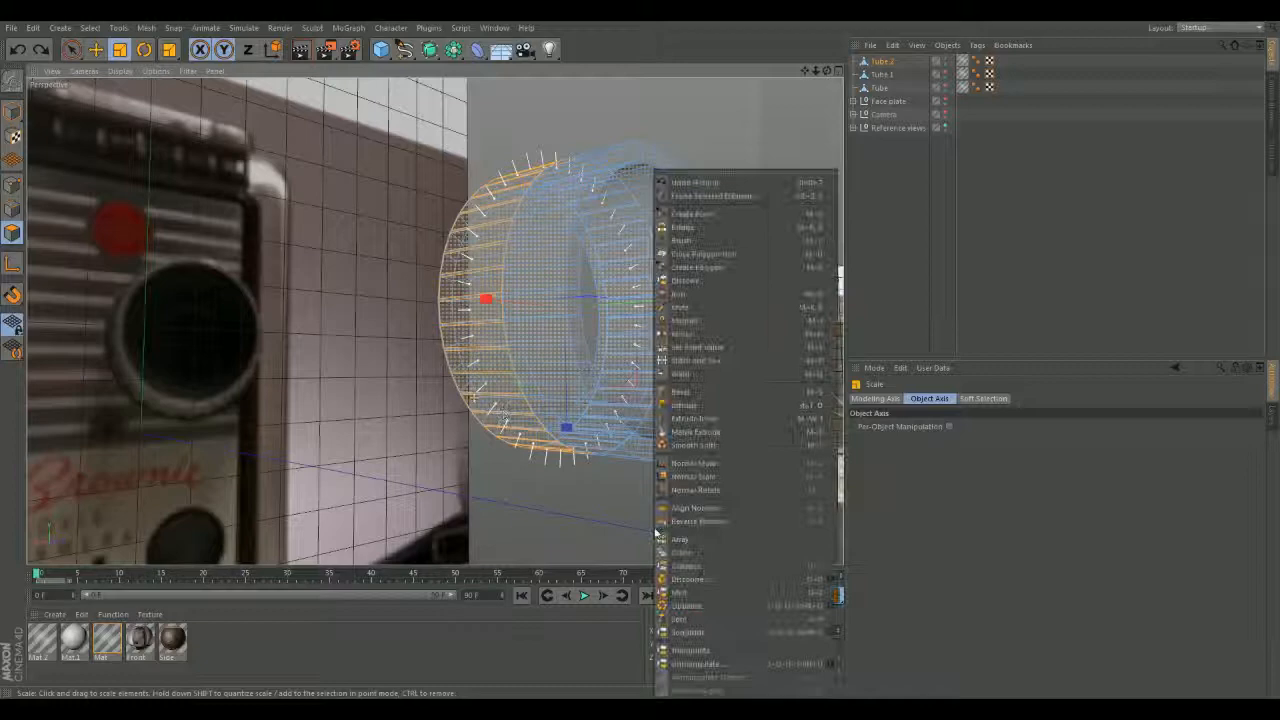
pyautogui.click(686, 405)
pyautogui.keyDown('alt'); pyautogui.moveTo(626, 492); pyautogui.dragTo(594, 389); pyautogui.keyUp('alt')
pyautogui.moveTo(713, 477); pyautogui.dragTo(428, 484)
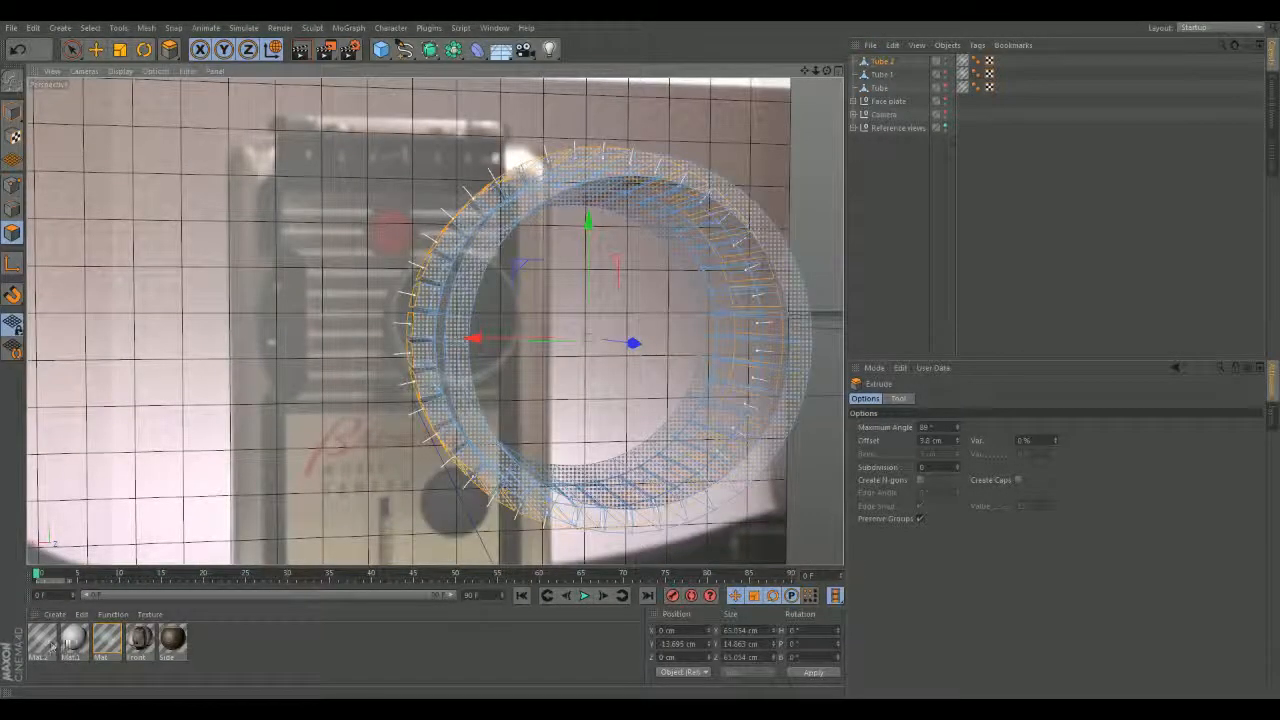
# Apply the Mat.1 material to the extruded polygons of Tube.2.
pyautogui.moveTo(433, 378); pyautogui.dragTo(506, 437)
pyautogui.keyDown('alt'); pyautogui.moveTo(506, 437); pyautogui.dragTo(464, 420, button='middle'); pyautogui.keyUp('alt')
pyautogui.keyDown('alt'); pyautogui.moveTo(464, 420); pyautogui.dragTo(155, 136); pyautogui.keyUp('alt')
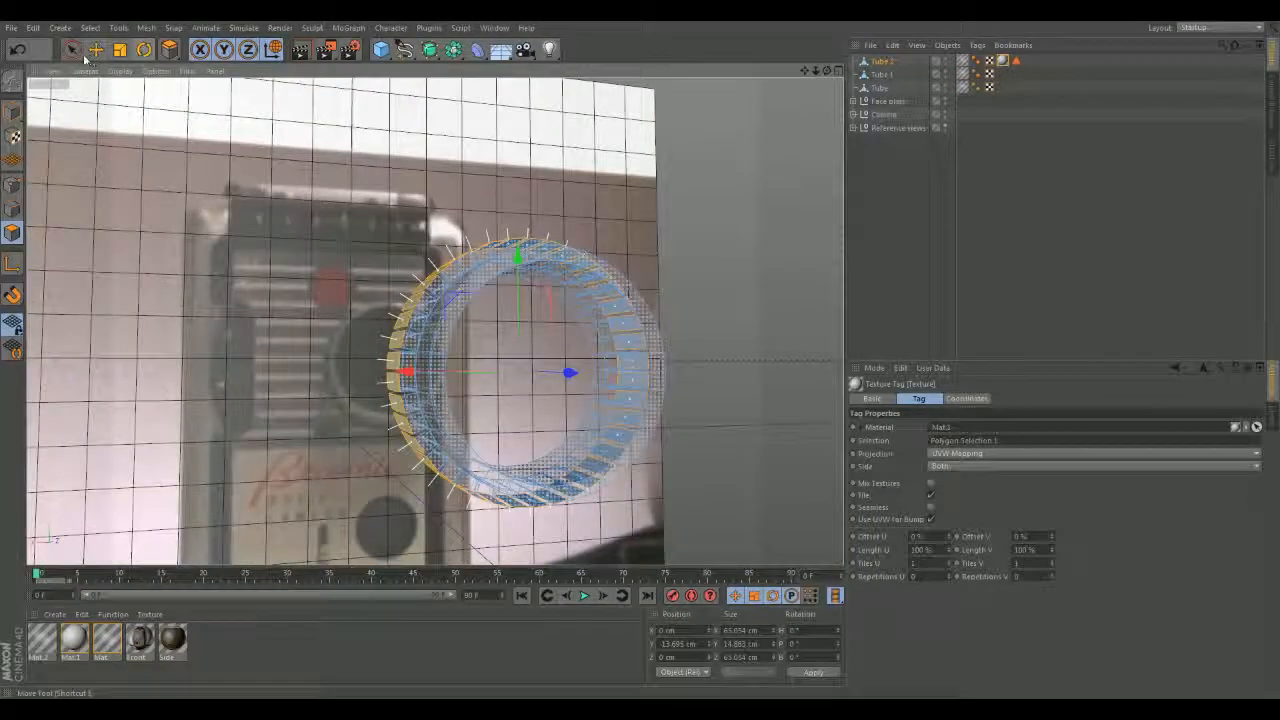
# Try to scale the extruded ring polygons of Tube.2 down slightly.
pyautogui.click(120, 56)
pyautogui.keyDown('alt'); pyautogui.moveTo(340, 266); pyautogui.dragTo(471, 343); pyautogui.keyUp('alt')
pyautogui.scroll(3, 459, 295)
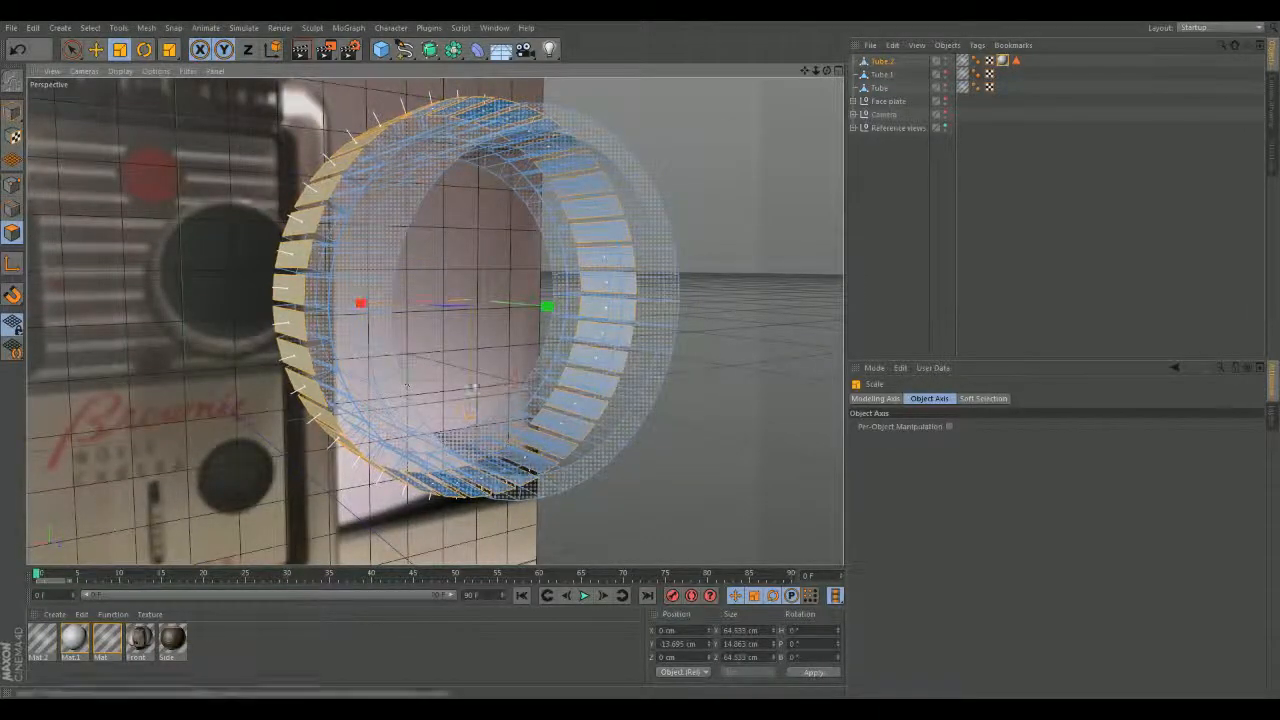
pyautogui.moveTo(510, 384); pyautogui.dragTo(534, 397)
pyautogui.hotkey('ctrl', 'z')
pyautogui.hotkey('ctrl', 'z')
# Enable Per-Object Manipulation for the Scale tool and undo the edits on Tube.2 back to before the extrusion.
pyautogui.keyDown('alt'); pyautogui.moveTo(534, 397); pyautogui.dragTo(375, 367, button='middle'); pyautogui.keyUp('alt')
pyautogui.keyDown('alt'); pyautogui.moveTo(375, 367); pyautogui.dragTo(198, 253); pyautogui.keyUp('alt')
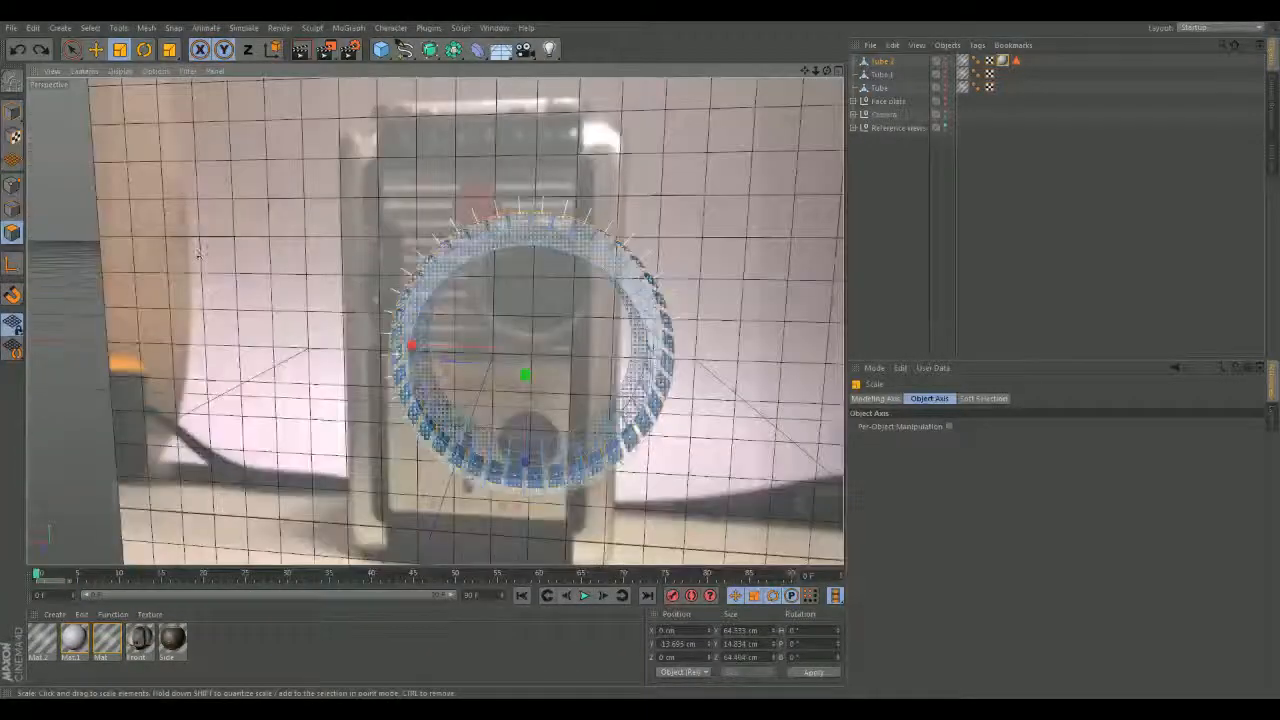
pyautogui.click(950, 429)
pyautogui.moveTo(435, 322)
pyautogui.keyDown('alt'); pyautogui.mouseDown()
pyautogui.moveTo(726, 471)
pyautogui.moveTo(575, 329)
pyautogui.moveTo(468, 300)
pyautogui.moveTo(455, 333)
pyautogui.mouseUp(); pyautogui.keyUp('alt')
pyautogui.hotkey('ctrl', 'z')
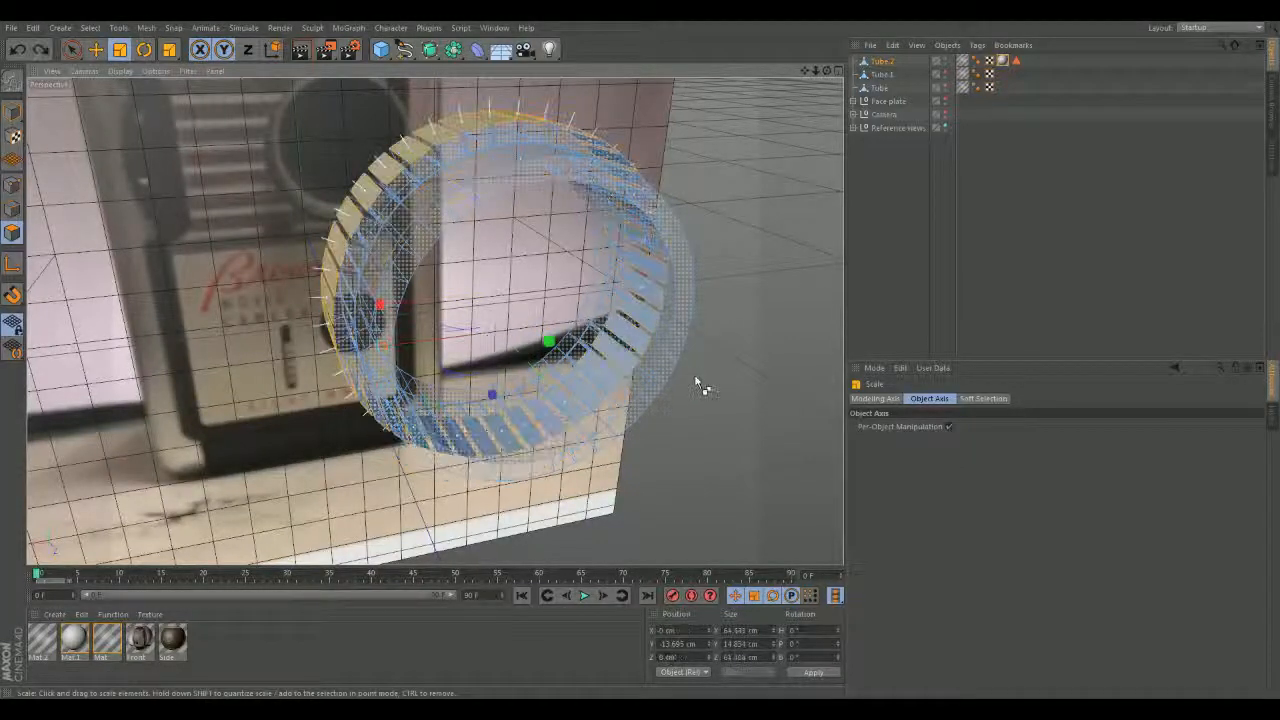
pyautogui.keyDown('alt'); pyautogui.moveTo(699, 382); pyautogui.dragTo(520, 394); pyautogui.keyUp('alt')
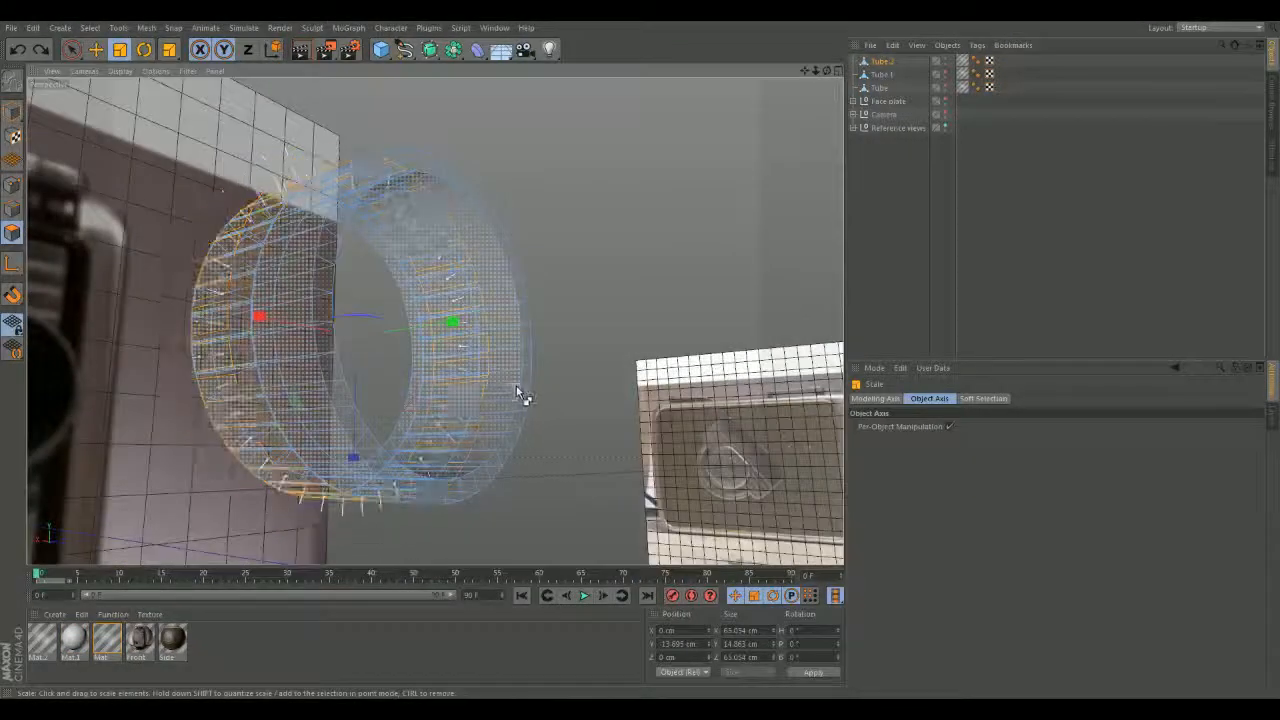
# Extrude the selected outer polygons of Tube.2 outward by about 2.48 cm.
pyautogui.rightClick(637, 372)
pyautogui.click(684, 408)
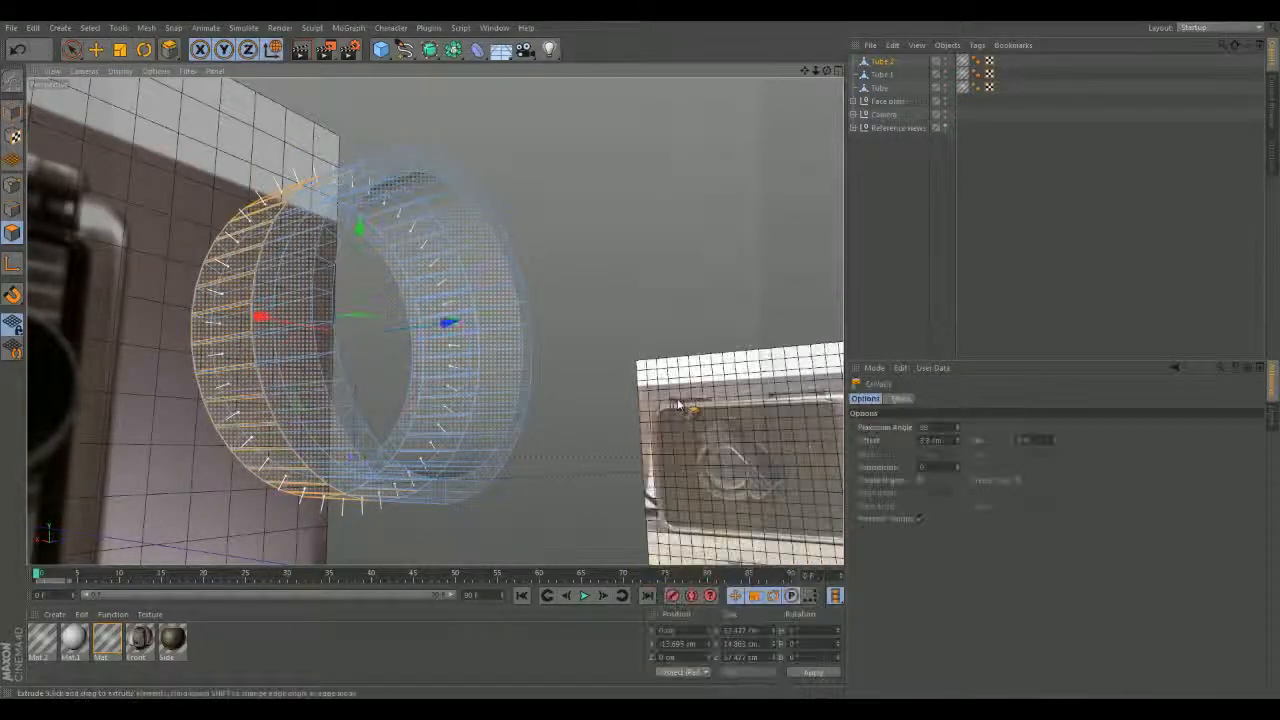
pyautogui.keyDown('alt'); pyautogui.moveTo(605, 392); pyautogui.dragTo(711, 391); pyautogui.keyUp('alt')
pyautogui.keyDown('alt'); pyautogui.moveTo(572, 338); pyautogui.dragTo(394, 430); pyautogui.keyUp('alt')
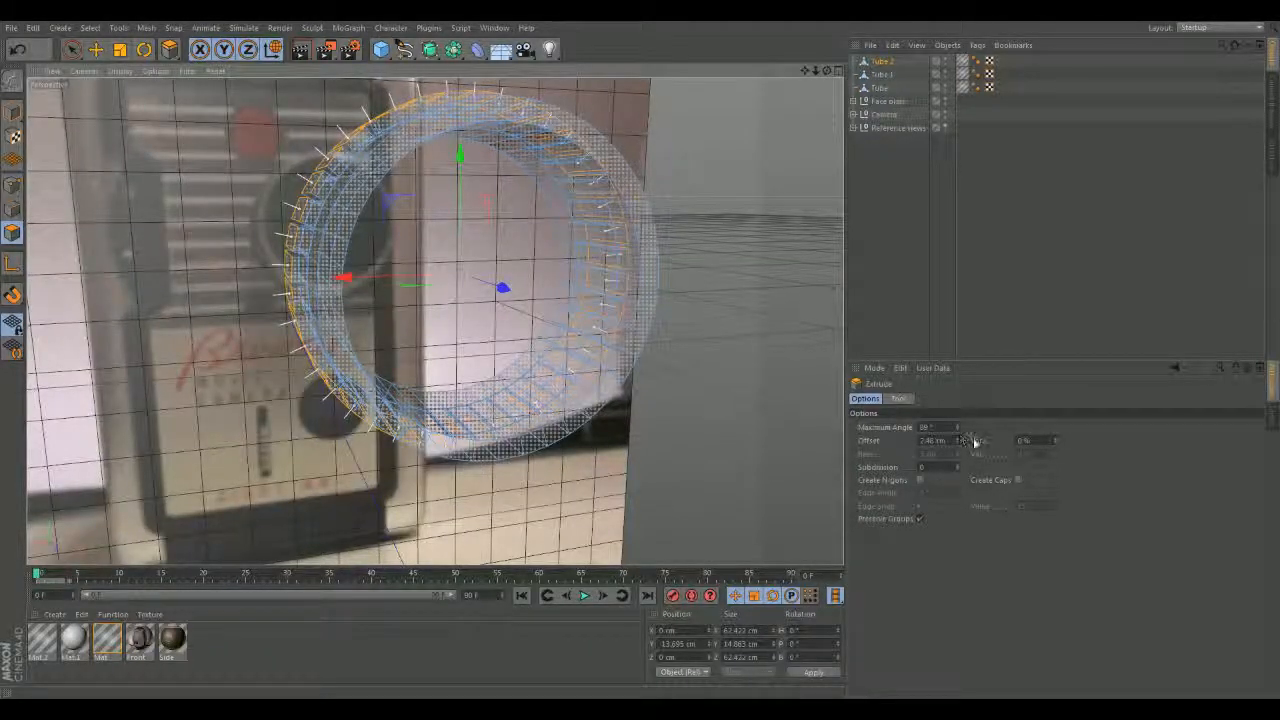
# Adjust the extrusion to an offset of 2.58 cm with a subdivision of 1.
pyautogui.moveTo(1058, 444)
pyautogui.mouseDown()
pyautogui.moveTo(1090, 438)
pyautogui.moveTo(1056, 441)
pyautogui.mouseUp()
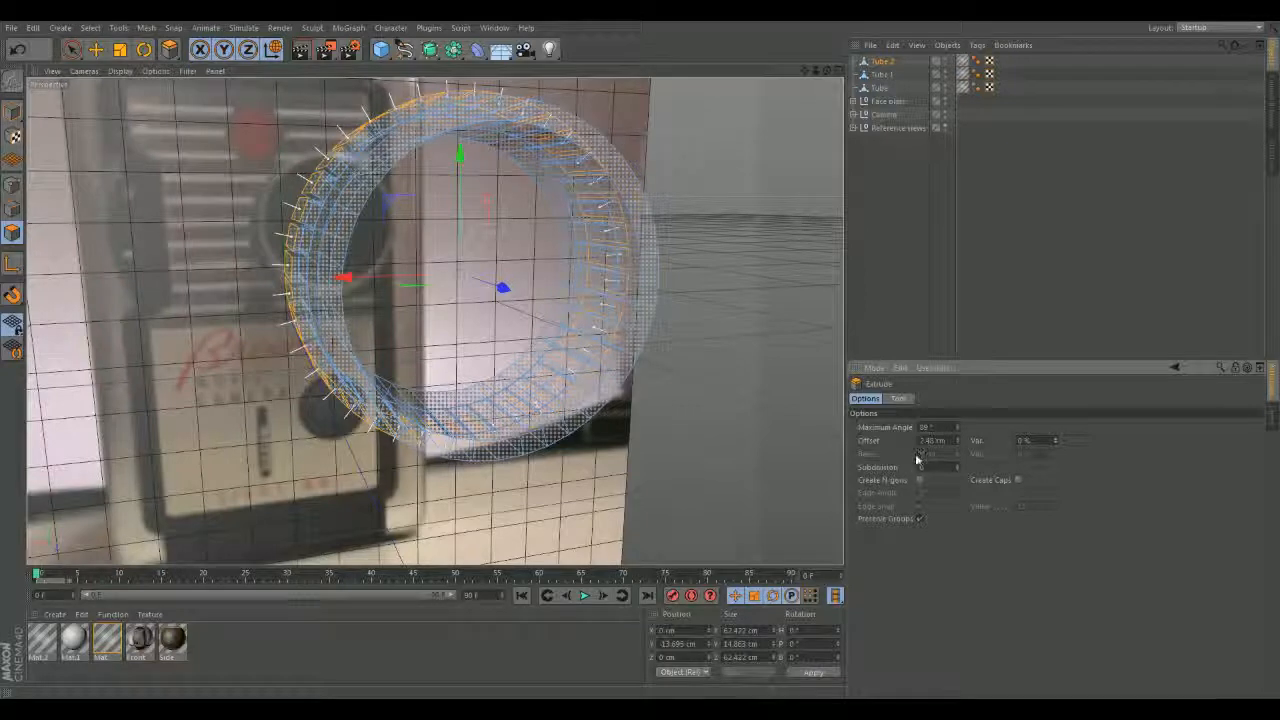
pyautogui.moveTo(958, 467); pyautogui.dragTo(957, 468)
pyautogui.moveTo(958, 442); pyautogui.dragTo(955, 434)
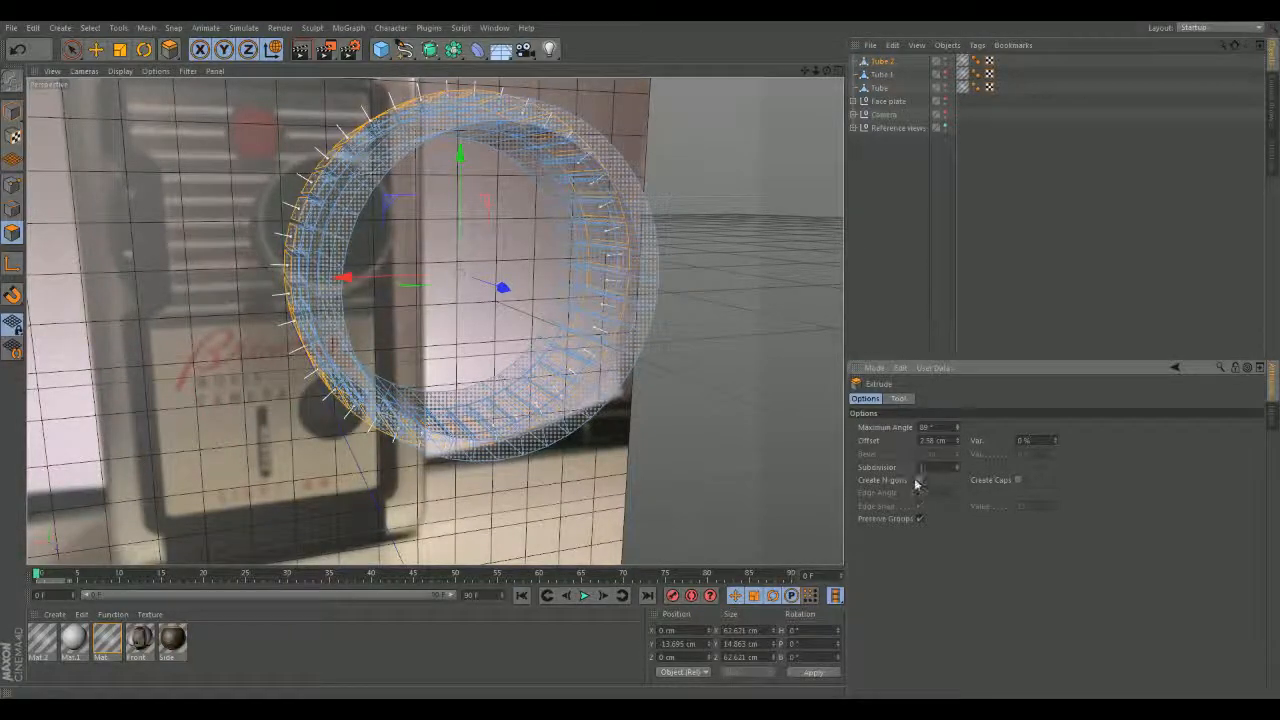
pyautogui.click(899, 398)
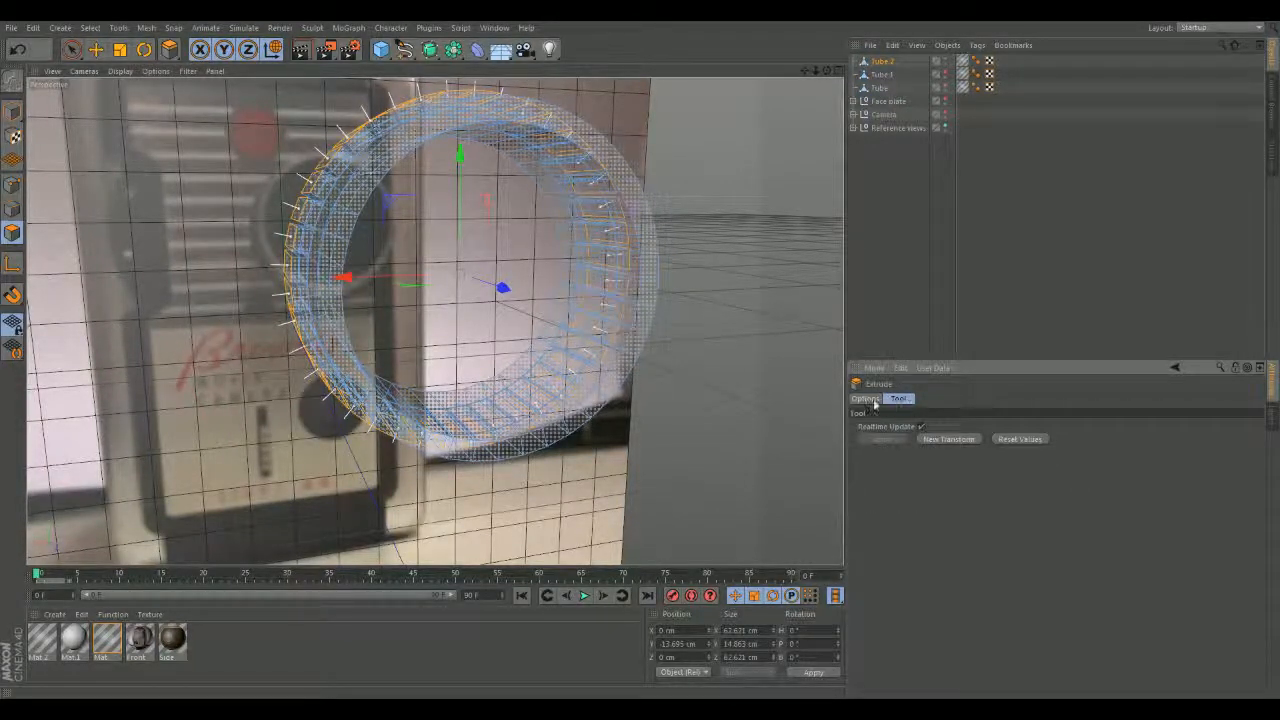
pyautogui.click(866, 399)
pyautogui.keyDown('alt'); pyautogui.moveTo(554, 414); pyautogui.dragTo(557, 449); pyautogui.keyUp('alt')
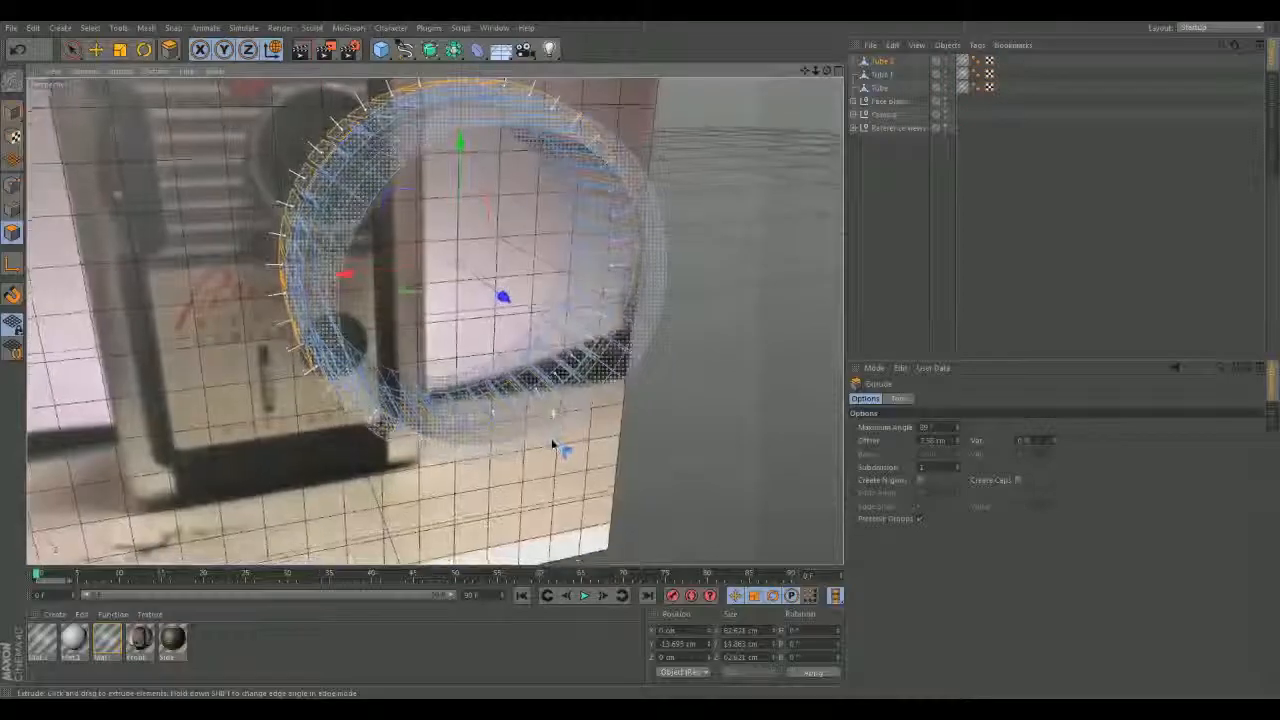
# Scale the extruded polygons of Tube.2 down to about 60.1 cm in X and Z.
pyautogui.moveTo(460, 265)
pyautogui.mouseDown()
pyautogui.moveTo(451, 271)
pyautogui.moveTo(460, 266)
pyautogui.mouseUp()
pyautogui.hotkey('ctrl', 'z')
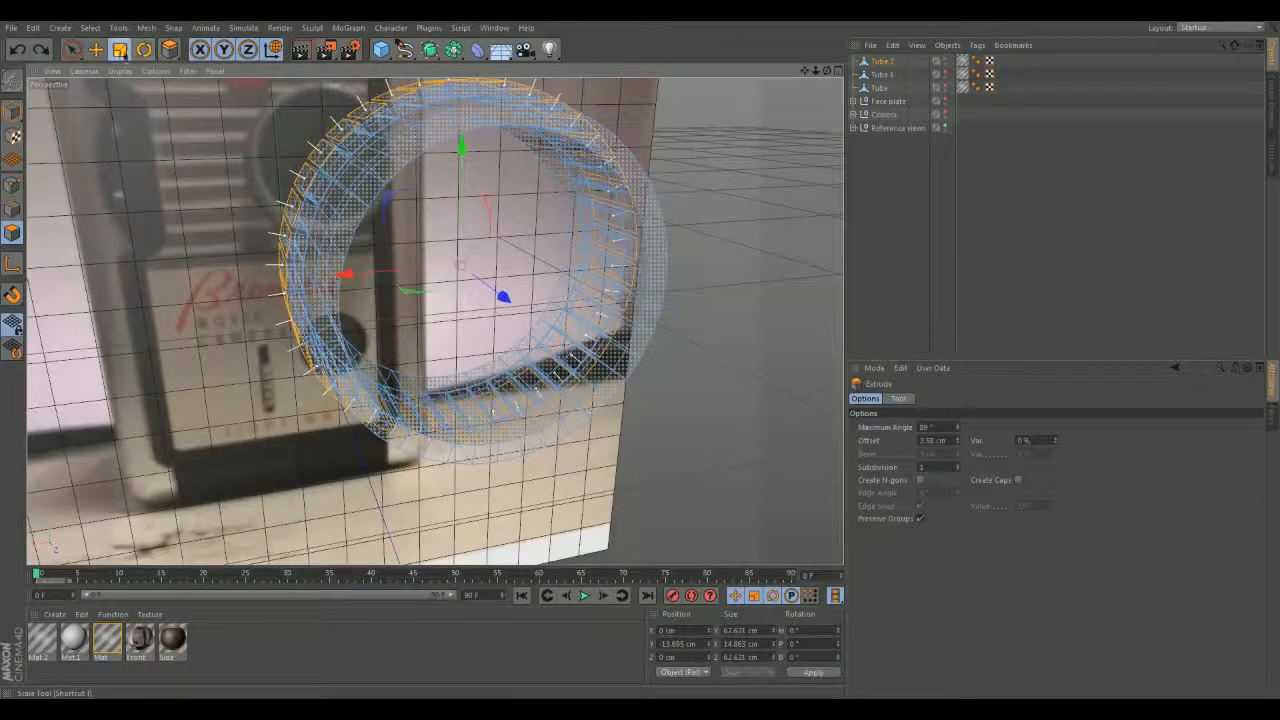
pyautogui.click(119, 50)
pyautogui.keyDown('alt'); pyautogui.moveTo(462, 296); pyautogui.dragTo(560, 245); pyautogui.keyUp('alt')
pyautogui.click(277, 56)
pyautogui.keyDown('alt'); pyautogui.moveTo(474, 236); pyautogui.dragTo(364, 222); pyautogui.keyUp('alt')
pyautogui.keyDown('alt'); pyautogui.moveTo(366, 223); pyautogui.dragTo(455, 267); pyautogui.keyUp('alt')
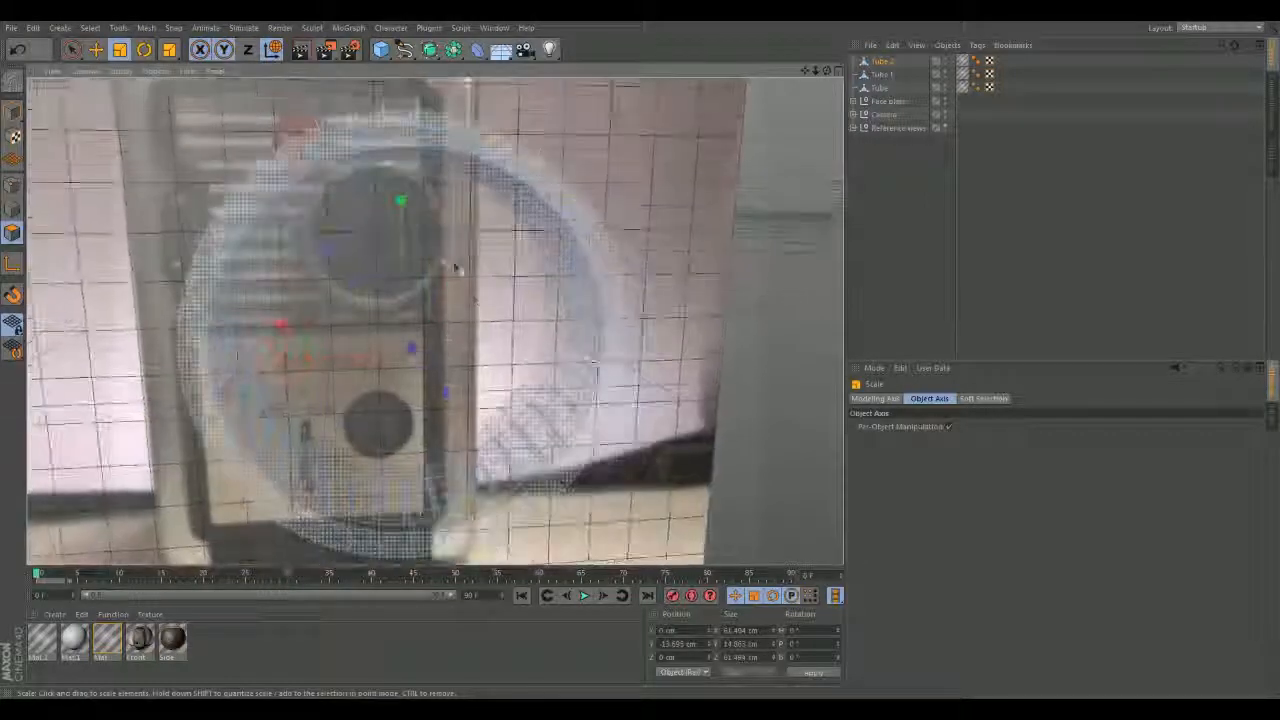
pyautogui.moveTo(338, 258); pyautogui.dragTo(312, 190)
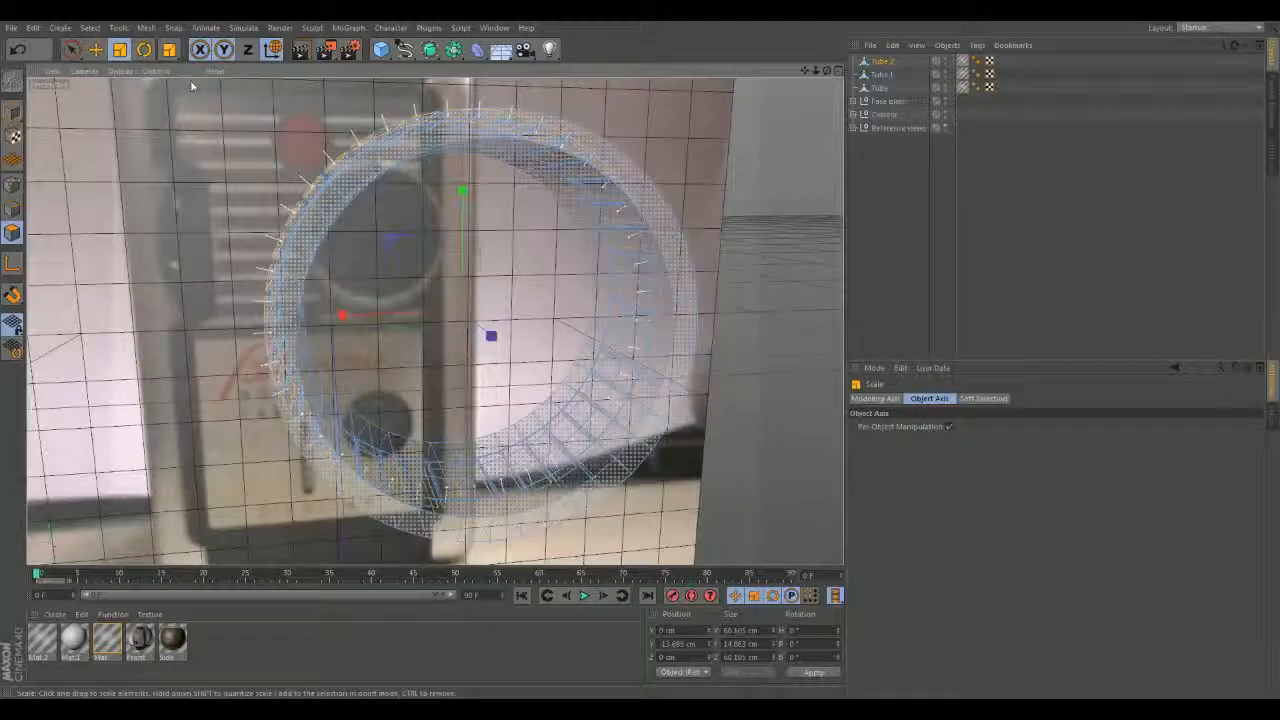
# Try to move the extruded polygons of Tube.2.
pyautogui.click(95, 49)
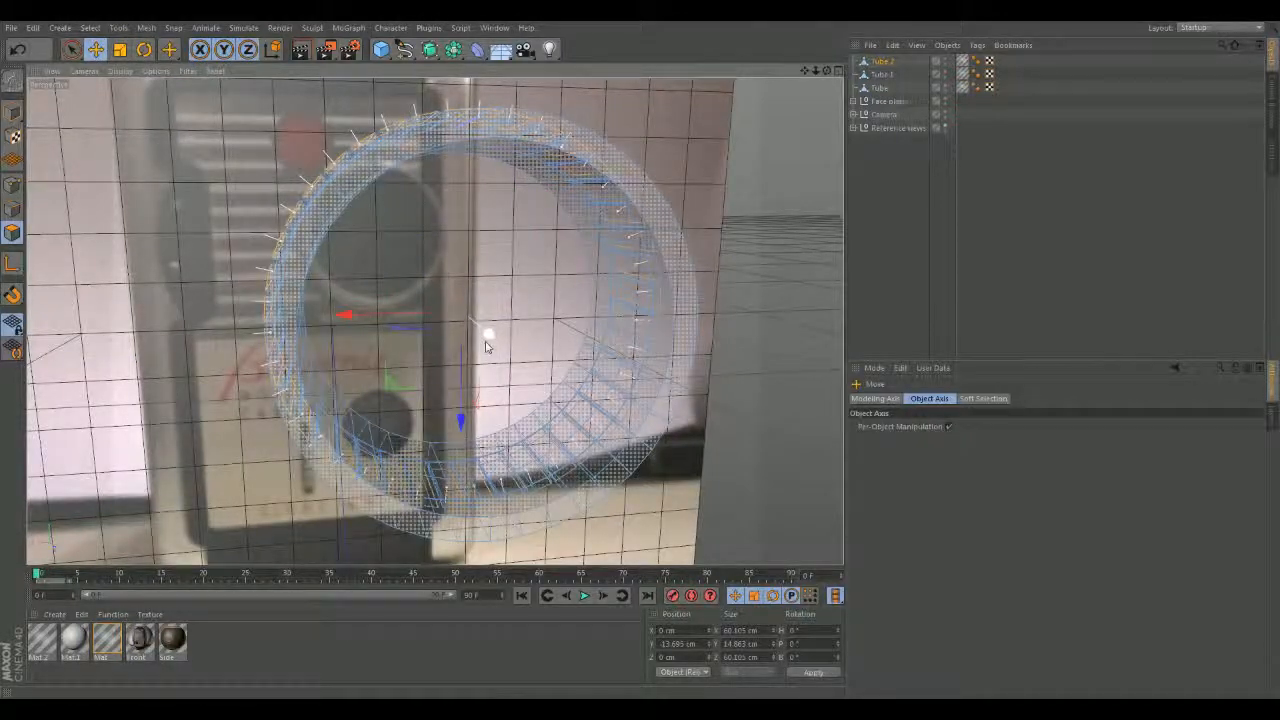
pyautogui.hotkey('ctrl', 'z')
pyautogui.moveTo(514, 360); pyautogui.dragTo(649, 206)
pyautogui.moveTo(620, 404); pyautogui.dragTo(530, 322)
pyautogui.keyDown('alt'); pyautogui.moveTo(340, 232); pyautogui.dragTo(523, 294); pyautogui.keyUp('alt')
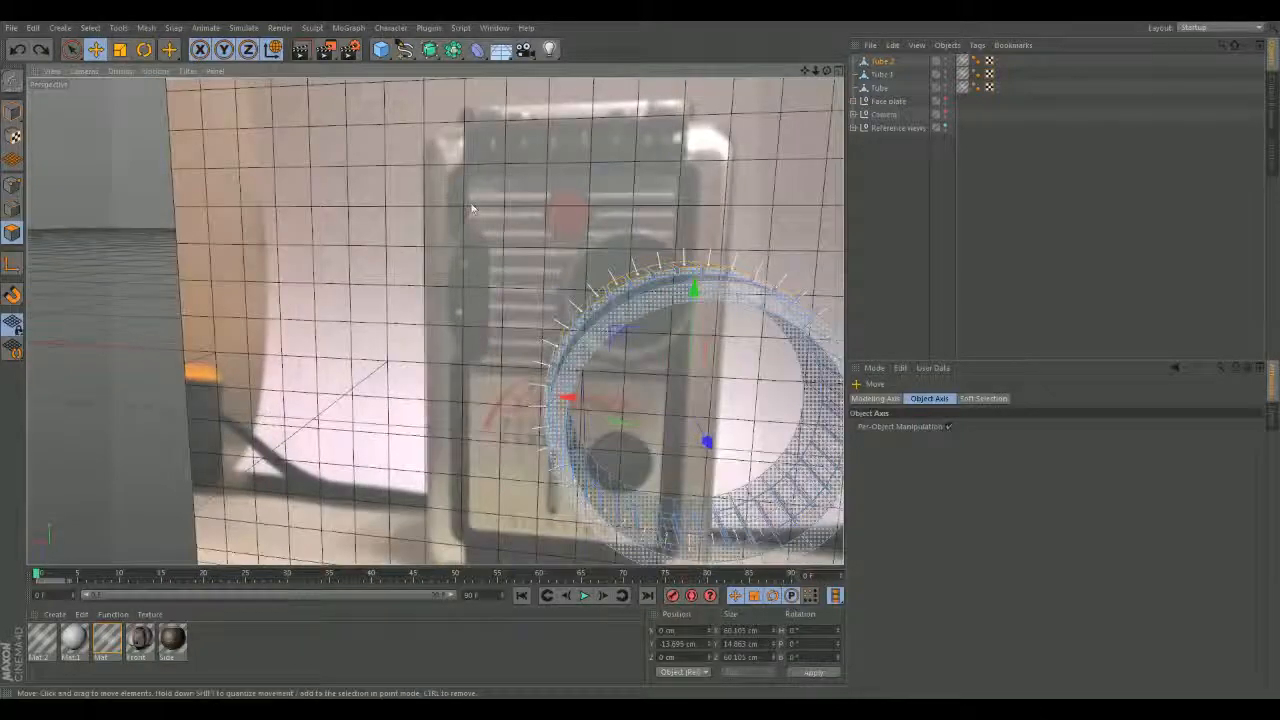
pyautogui.keyDown('alt'); pyautogui.moveTo(680, 330); pyautogui.dragTo(395, 385); pyautogui.keyUp('alt')
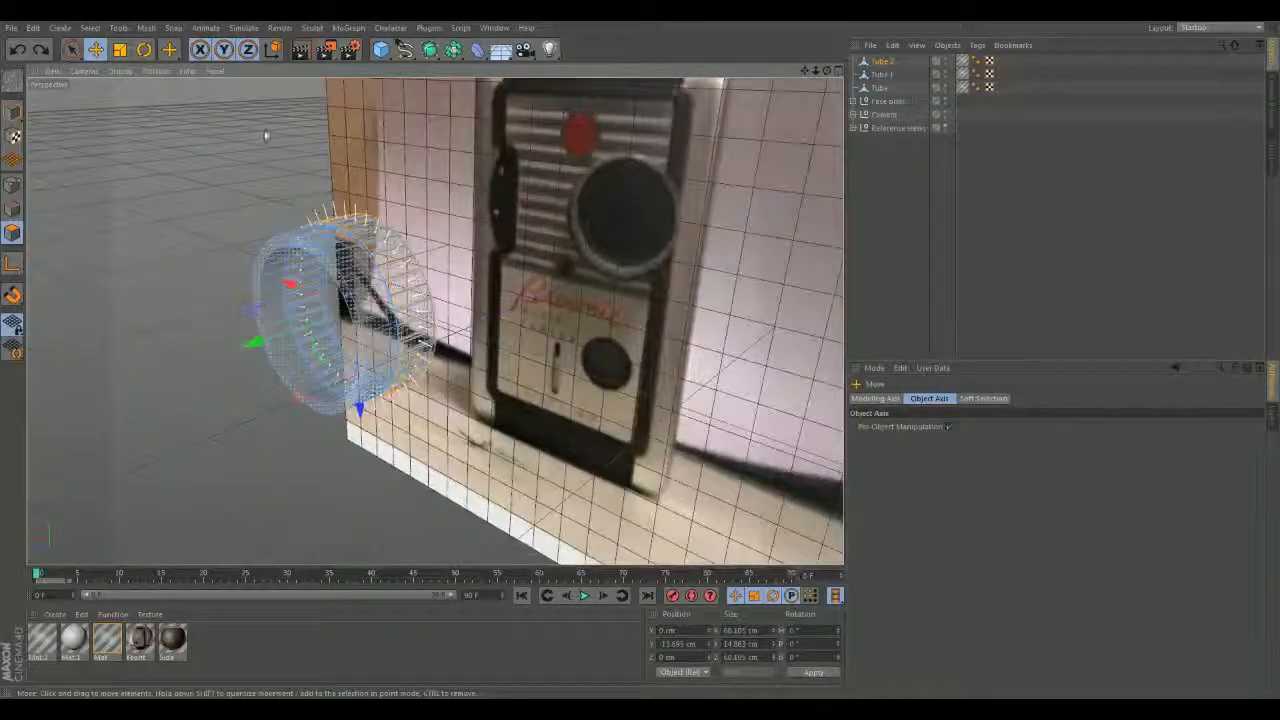
# Inset the selected ring polygons individually with Extrude Inner at an offset of about 0.44 cm.
pyautogui.rightClick(222, 149)
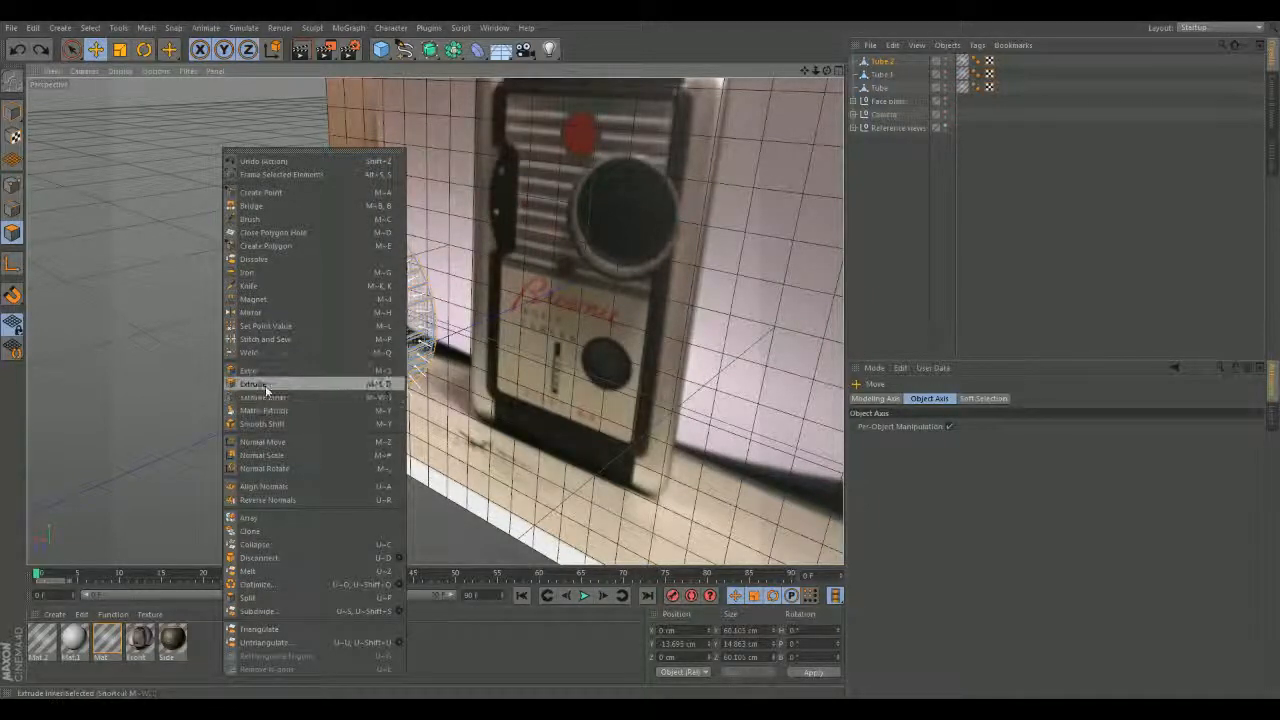
pyautogui.click(530, 349)
pyautogui.keyDown('alt'); pyautogui.moveTo(530, 349); pyautogui.dragTo(330, 300); pyautogui.keyUp('alt')
pyautogui.keyDown('alt'); pyautogui.moveTo(330, 300); pyautogui.dragTo(520, 408, button='middle'); pyautogui.keyUp('alt')
pyautogui.keyDown('alt'); pyautogui.moveTo(520, 408); pyautogui.dragTo(437, 323); pyautogui.keyUp('alt')
pyautogui.keyDown('alt'); pyautogui.moveTo(437, 323); pyautogui.dragTo(372, 309, button='middle'); pyautogui.keyUp('alt')
pyautogui.scroll(5, 551, 393)
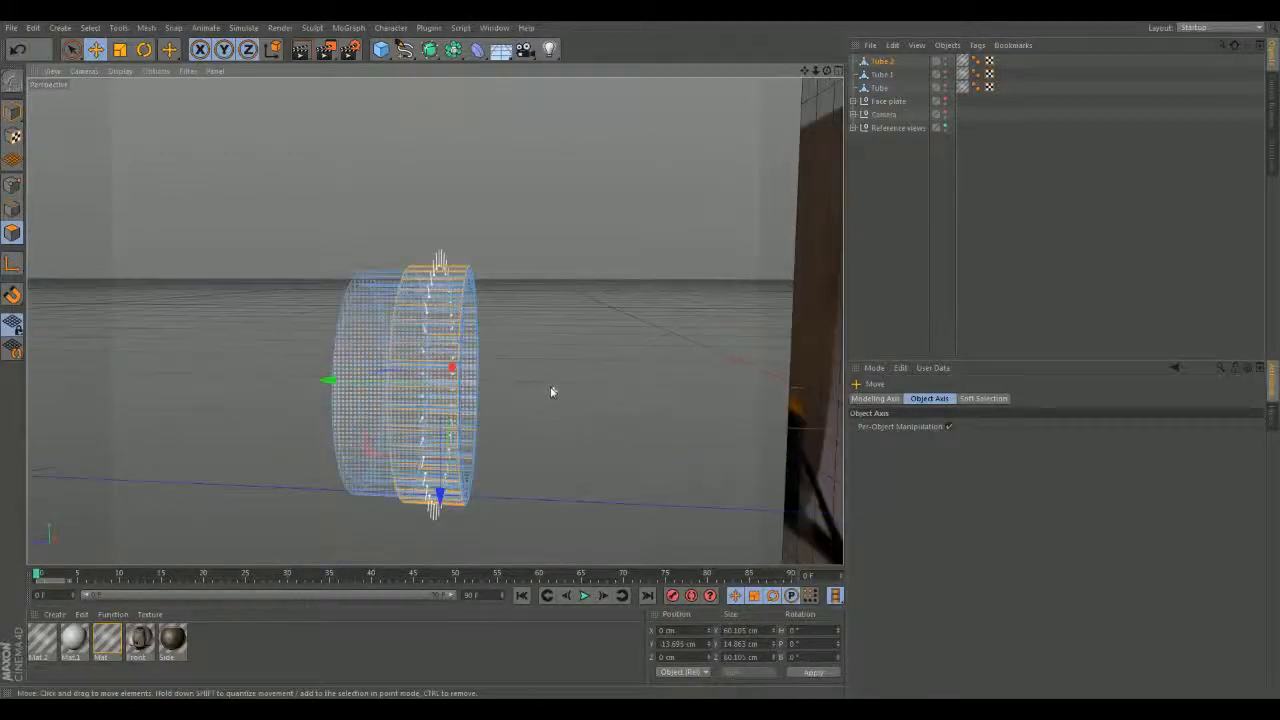
pyautogui.scroll(2, 551, 393)
pyautogui.keyDown('alt'); pyautogui.moveTo(614, 383); pyautogui.dragTo(560, 345); pyautogui.keyUp('alt')
pyautogui.rightClick(353, 131)
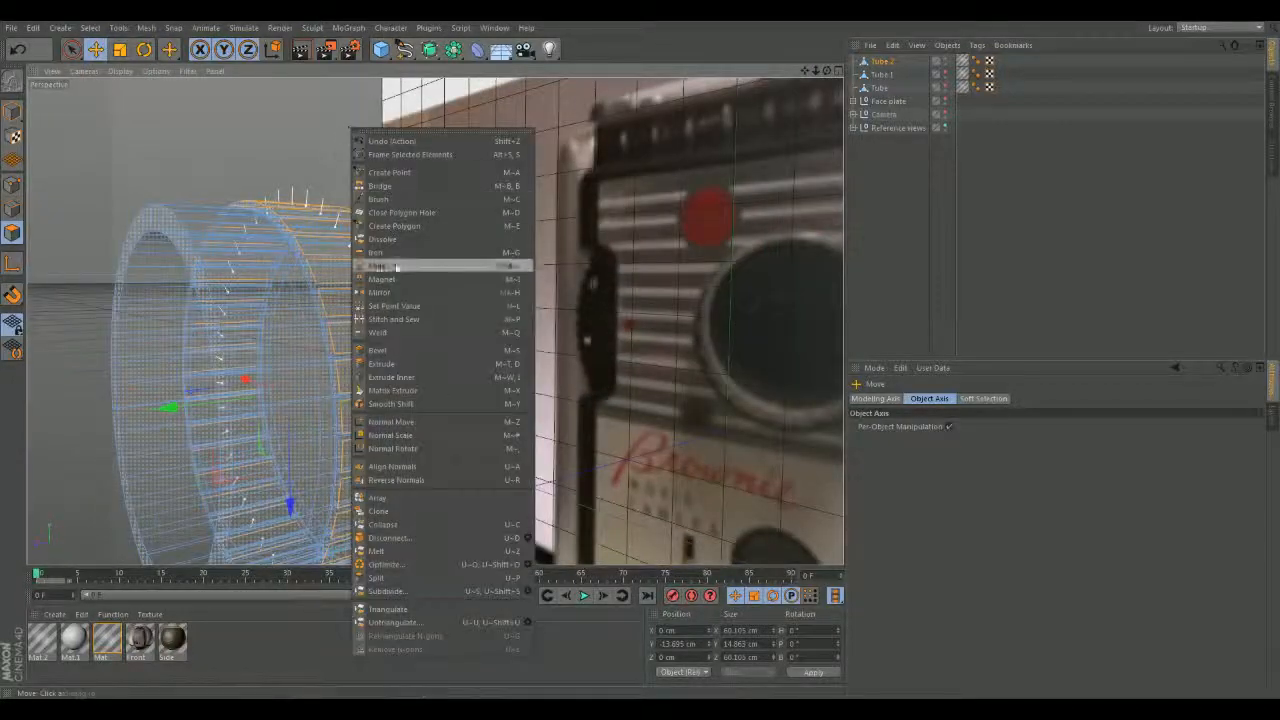
pyautogui.click(390, 377)
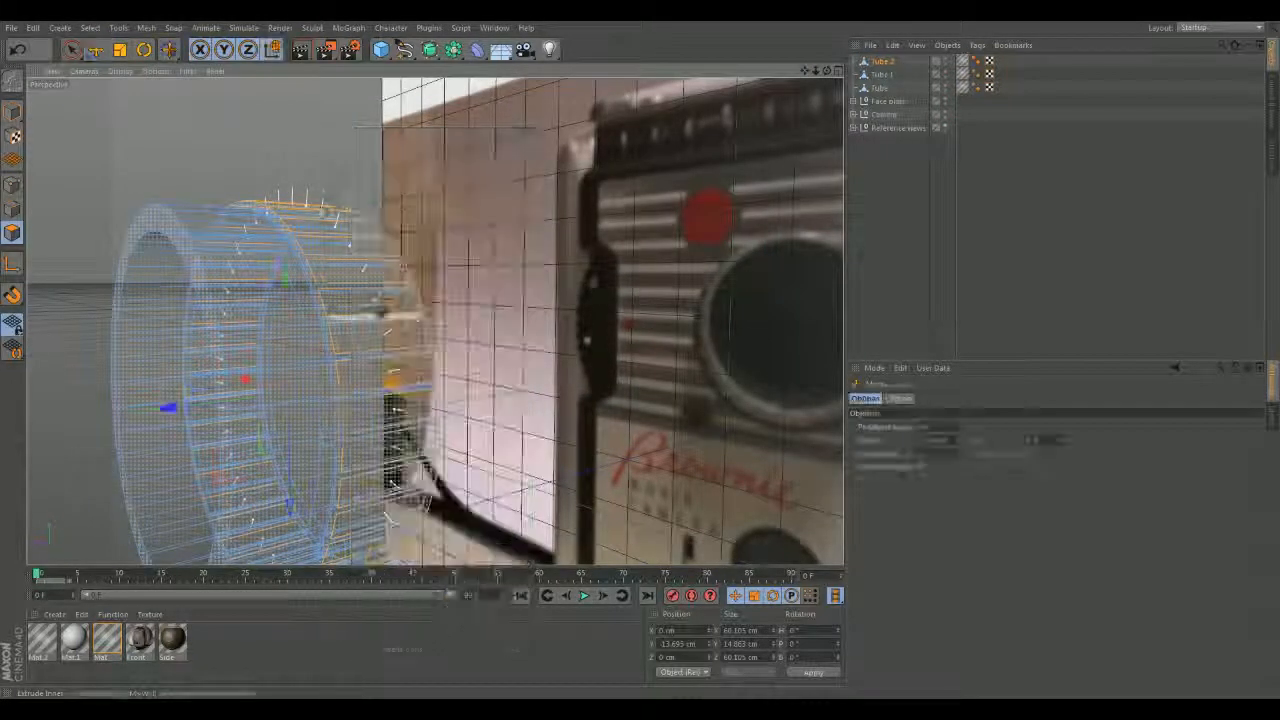
pyautogui.moveTo(426, 473); pyautogui.dragTo(424, 476)
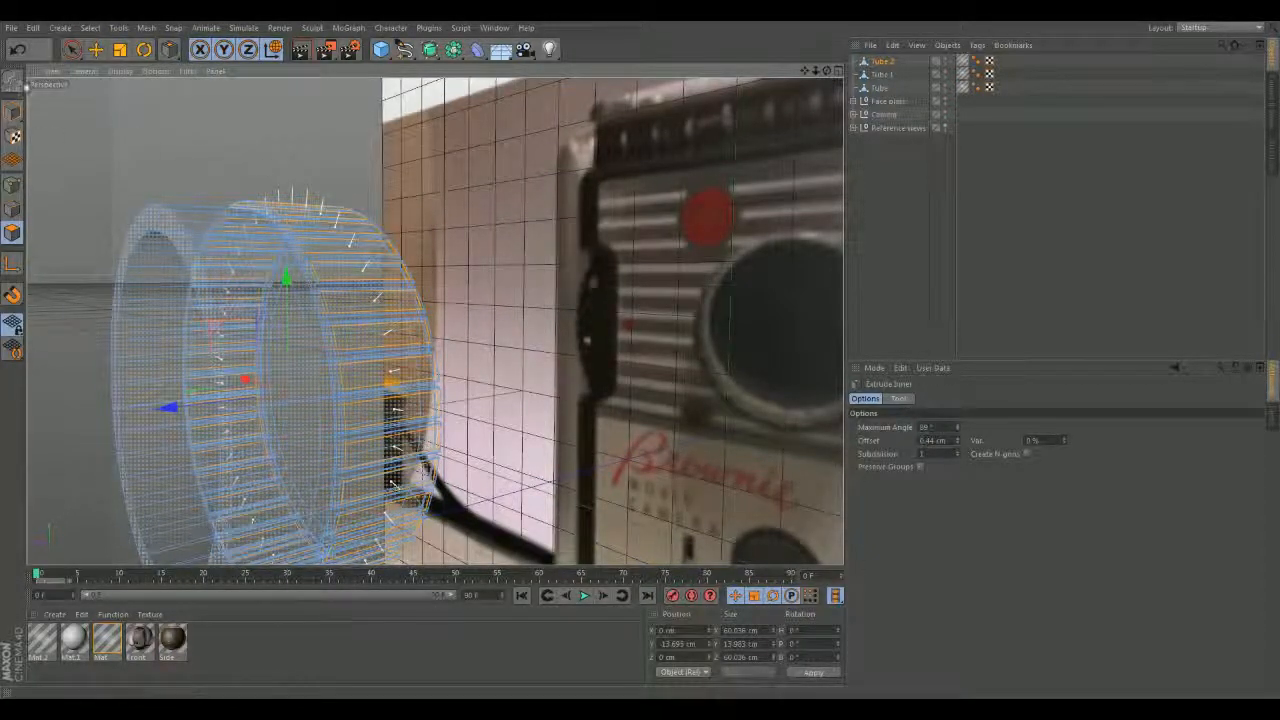
pyautogui.click(96, 50)
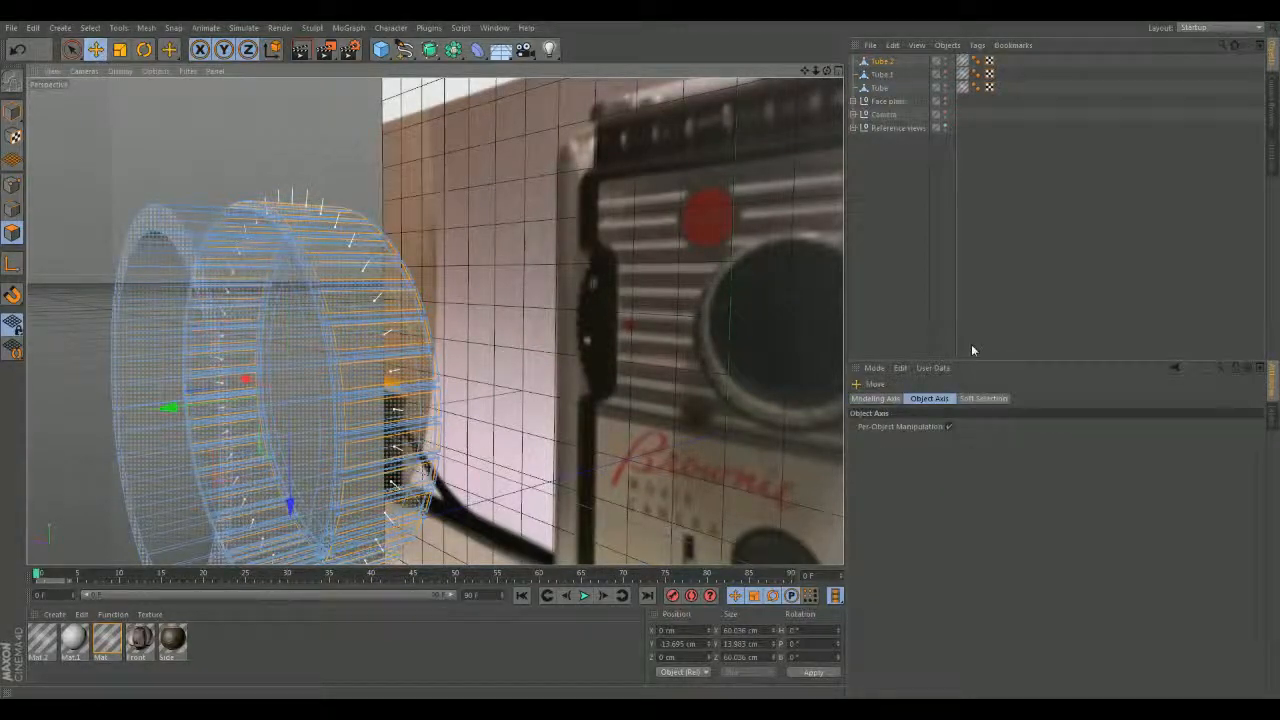
pyautogui.click(890, 402)
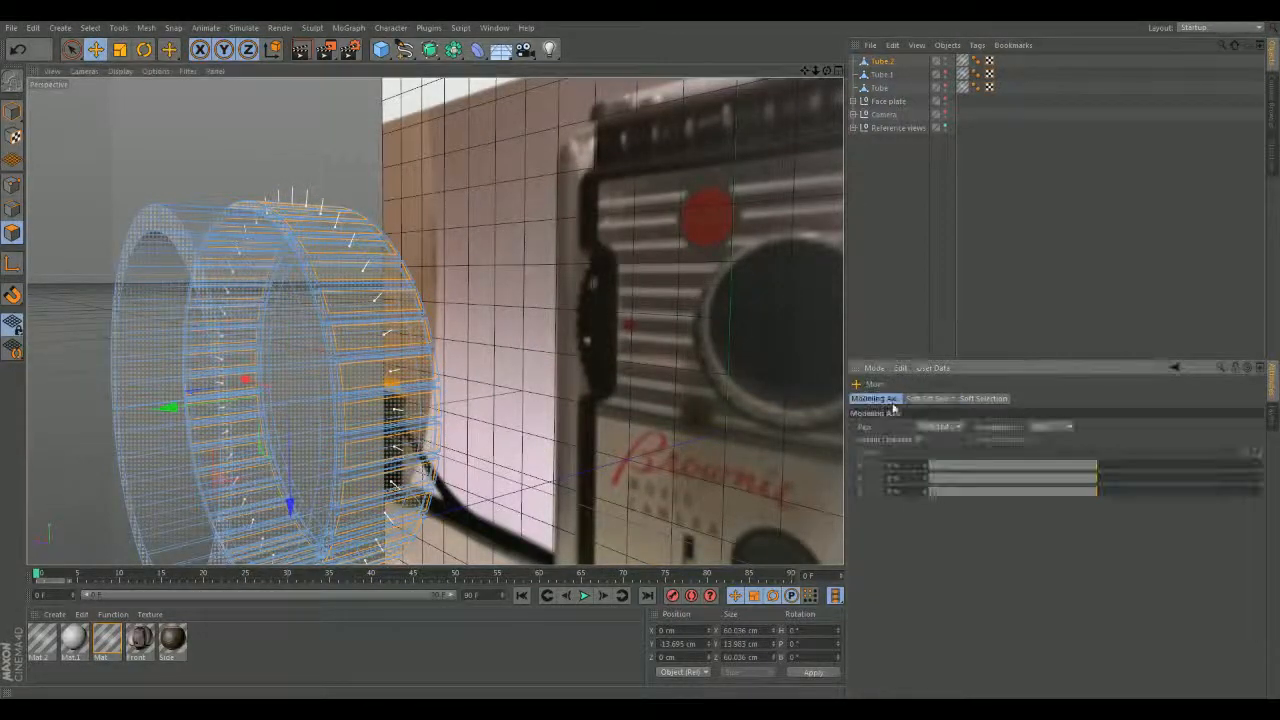
pyautogui.click(930, 399)
pyautogui.click(979, 399)
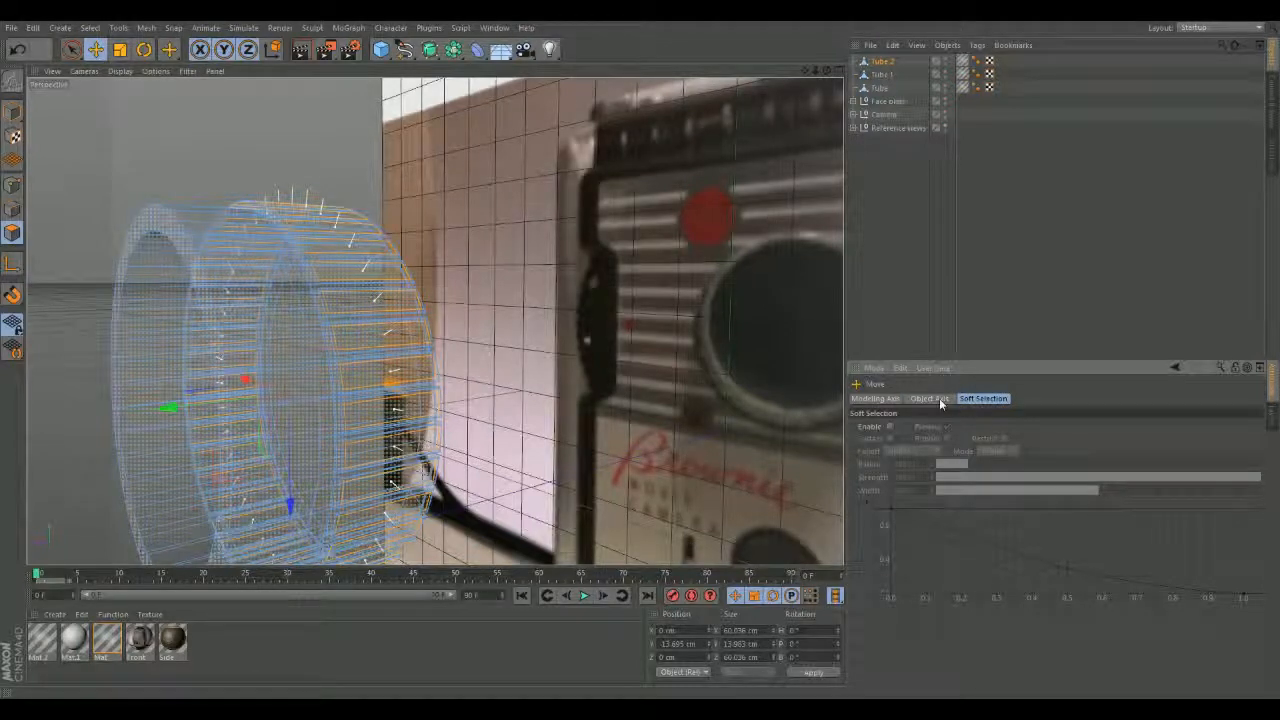
pyautogui.click(939, 401)
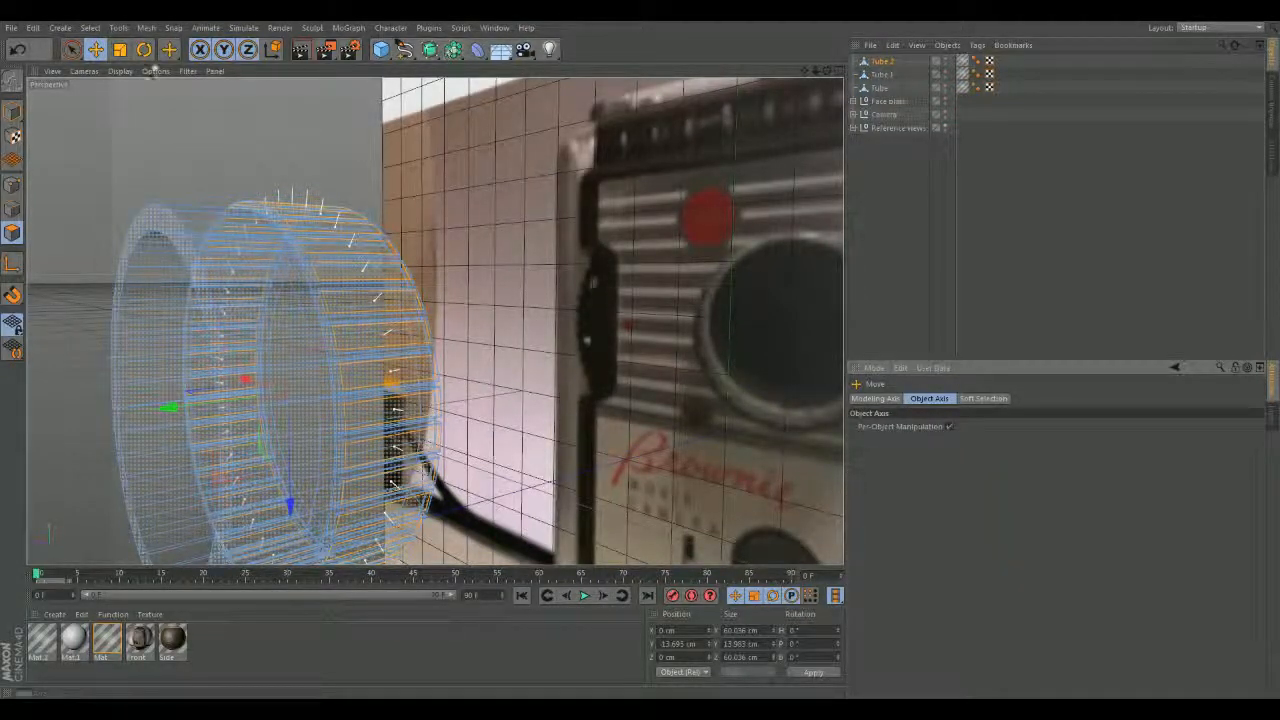
# Enable axis editing and try to shift the axis of Tube.2 about 0.54 cm along Z.
pyautogui.click(12, 264)
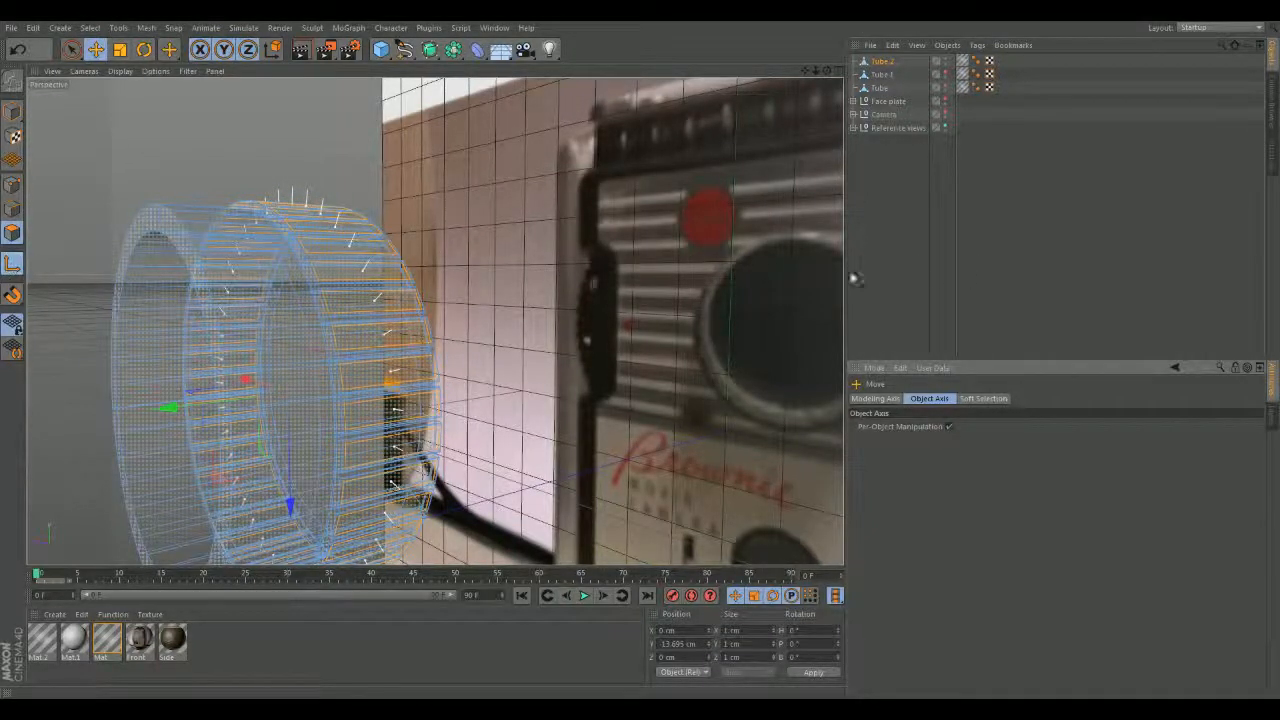
pyautogui.moveTo(293, 484); pyautogui.dragTo(290, 505)
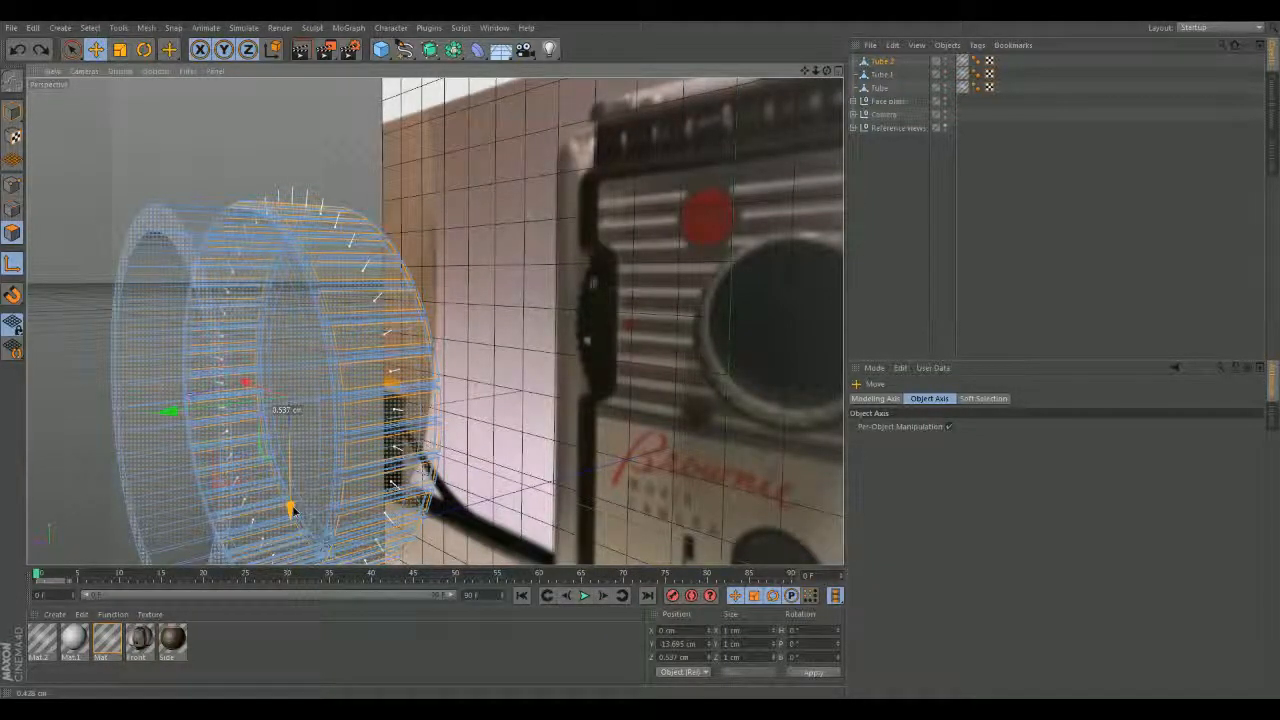
pyautogui.hotkey('ctrl', 'z')
pyautogui.keyDown('alt'); pyautogui.moveTo(291, 505); pyautogui.dragTo(437, 423); pyautogui.keyUp('alt')
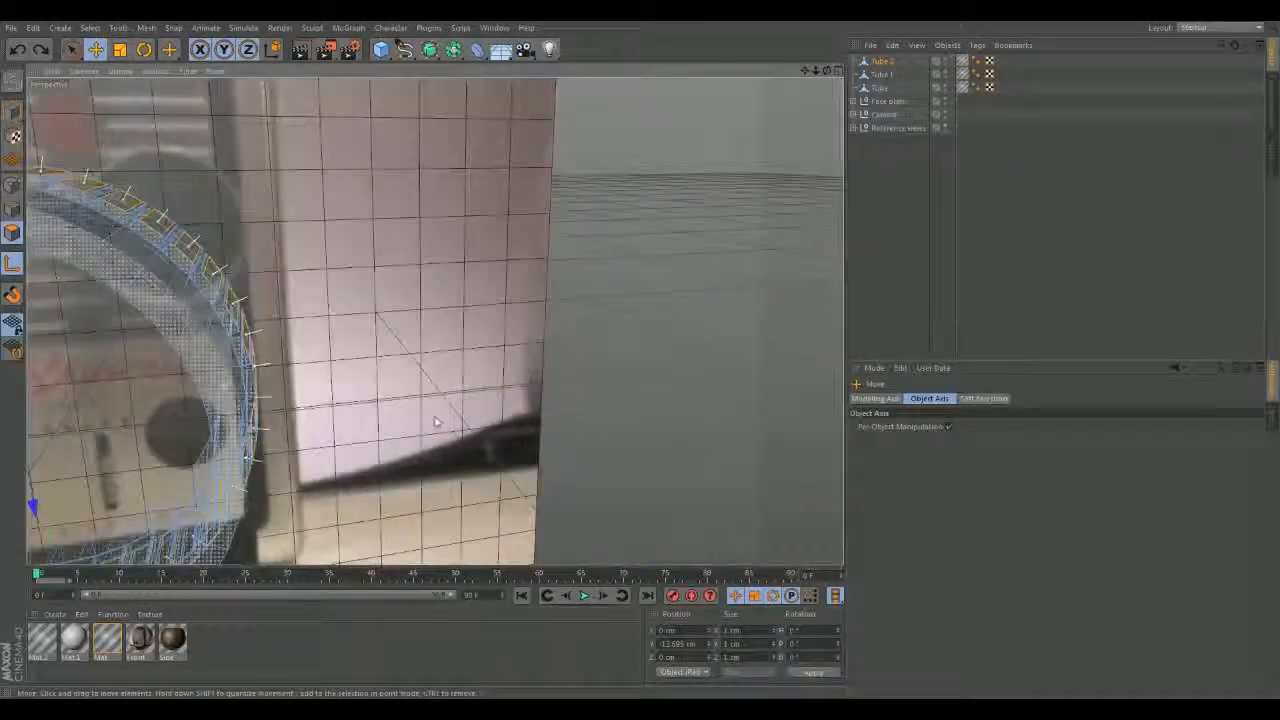
pyautogui.keyDown('alt'); pyautogui.moveTo(437, 423); pyautogui.dragTo(449, 370, button='right'); pyautogui.keyUp('alt')
pyautogui.keyDown('alt'); pyautogui.moveTo(451, 320); pyautogui.dragTo(671, 304, button='middle'); pyautogui.keyUp('alt')
pyautogui.keyDown('alt'); pyautogui.moveTo(671, 304); pyautogui.dragTo(651, 263); pyautogui.keyUp('alt')
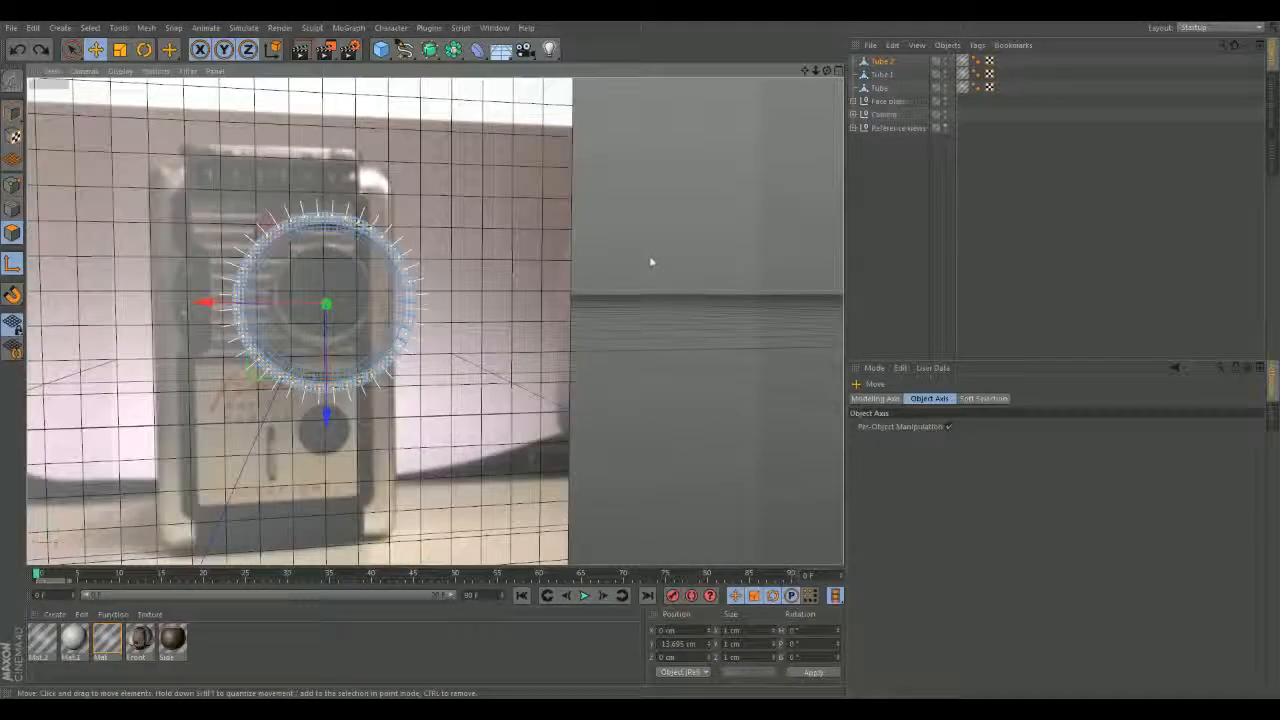
# Deselect the ring's polygons with Live Selection and apply the Mat.1 material to the whole of Tube.2.
pyautogui.click(72, 49)
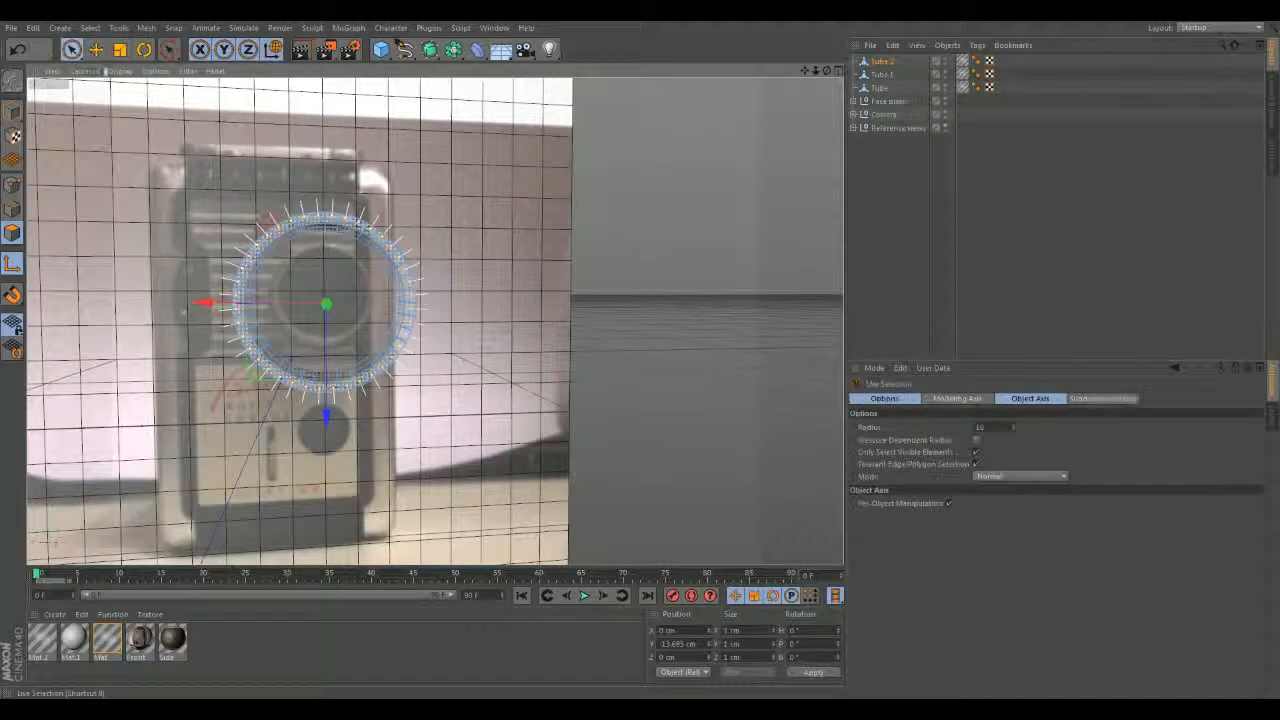
pyautogui.click(637, 300)
pyautogui.keyDown('alt'); pyautogui.moveTo(491, 409); pyautogui.dragTo(548, 430); pyautogui.keyUp('alt')
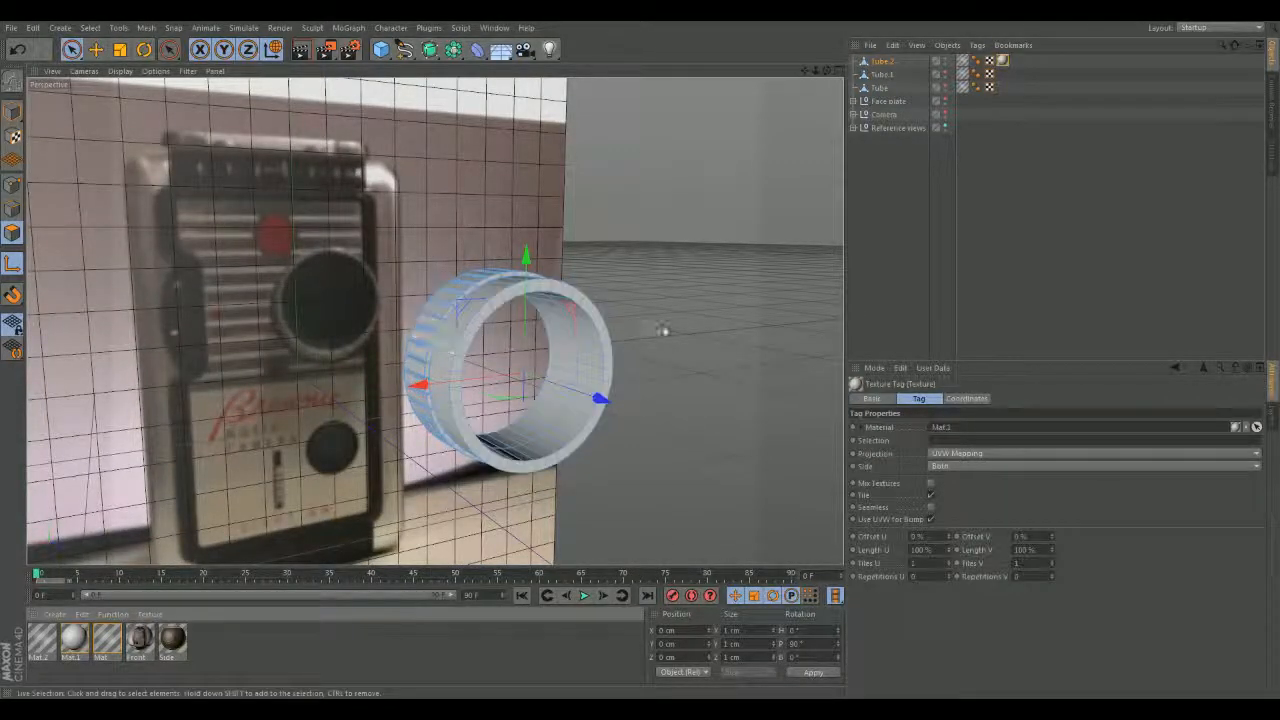
# Add a Subdivision Surface, nest Tube.2 inside it and deselect everything to inspect the smoothed ridges.
pyautogui.moveTo(666, 329)
pyautogui.keyDown('alt'); pyautogui.mouseDown()
pyautogui.moveTo(609, 309)
pyautogui.moveTo(543, 335)
pyautogui.moveTo(366, 337)
pyautogui.mouseUp(); pyautogui.keyUp('alt')
pyautogui.keyDown('alt'); pyautogui.moveTo(366, 337); pyautogui.dragTo(469, 347, button='middle'); pyautogui.keyUp('alt')
pyautogui.moveTo(469, 347)
pyautogui.keyDown('alt'); pyautogui.mouseDown()
pyautogui.moveTo(178, 390)
pyautogui.moveTo(452, 352)
pyautogui.mouseUp(); pyautogui.keyUp('alt')
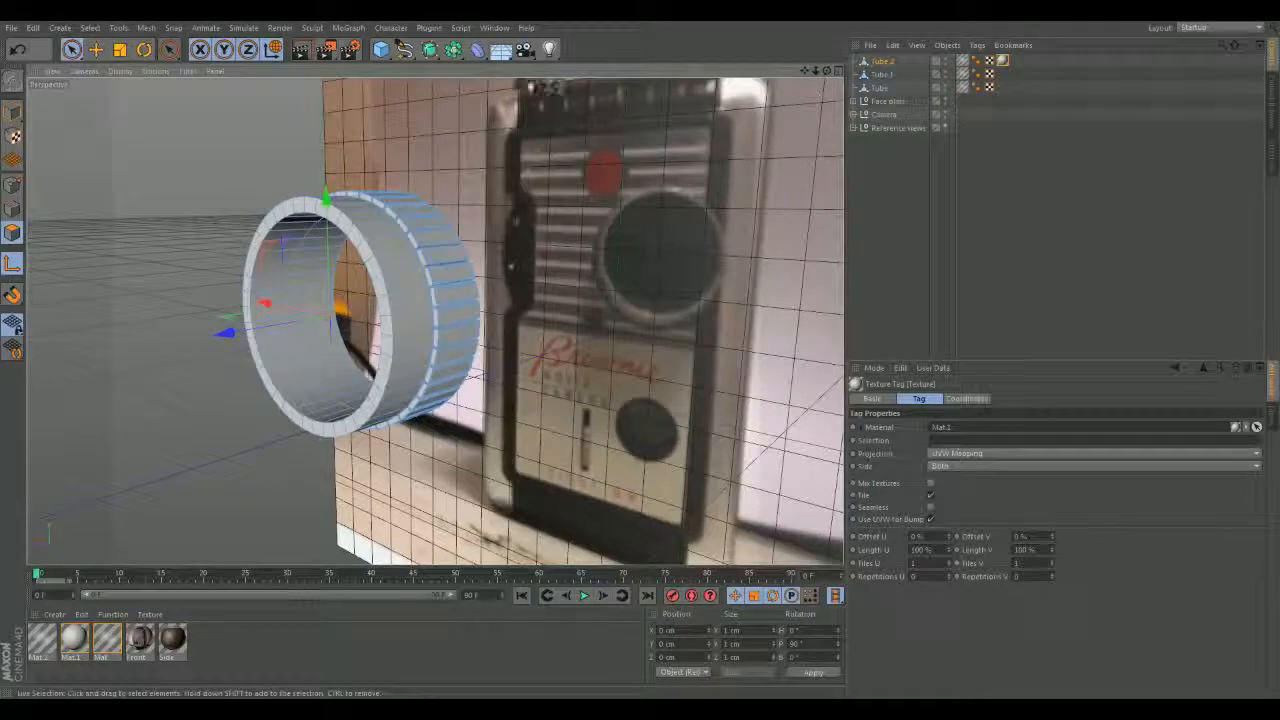
pyautogui.click(429, 49)
pyautogui.moveTo(889, 78); pyautogui.dragTo(896, 62)
pyautogui.keyDown('alt'); pyautogui.moveTo(460, 325); pyautogui.dragTo(629, 323); pyautogui.keyUp('alt')
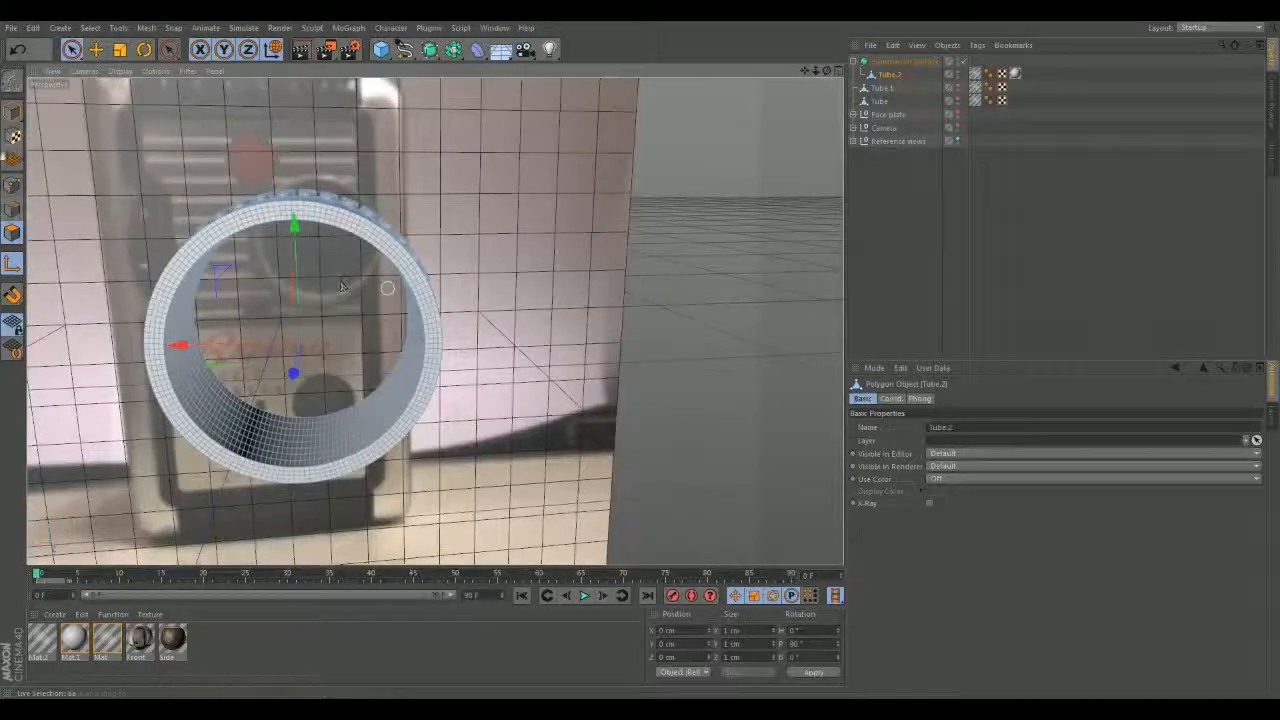
pyautogui.click(735, 304)
pyautogui.keyDown('alt'); pyautogui.moveTo(725, 302); pyautogui.dragTo(432, 276); pyautogui.keyUp('alt')
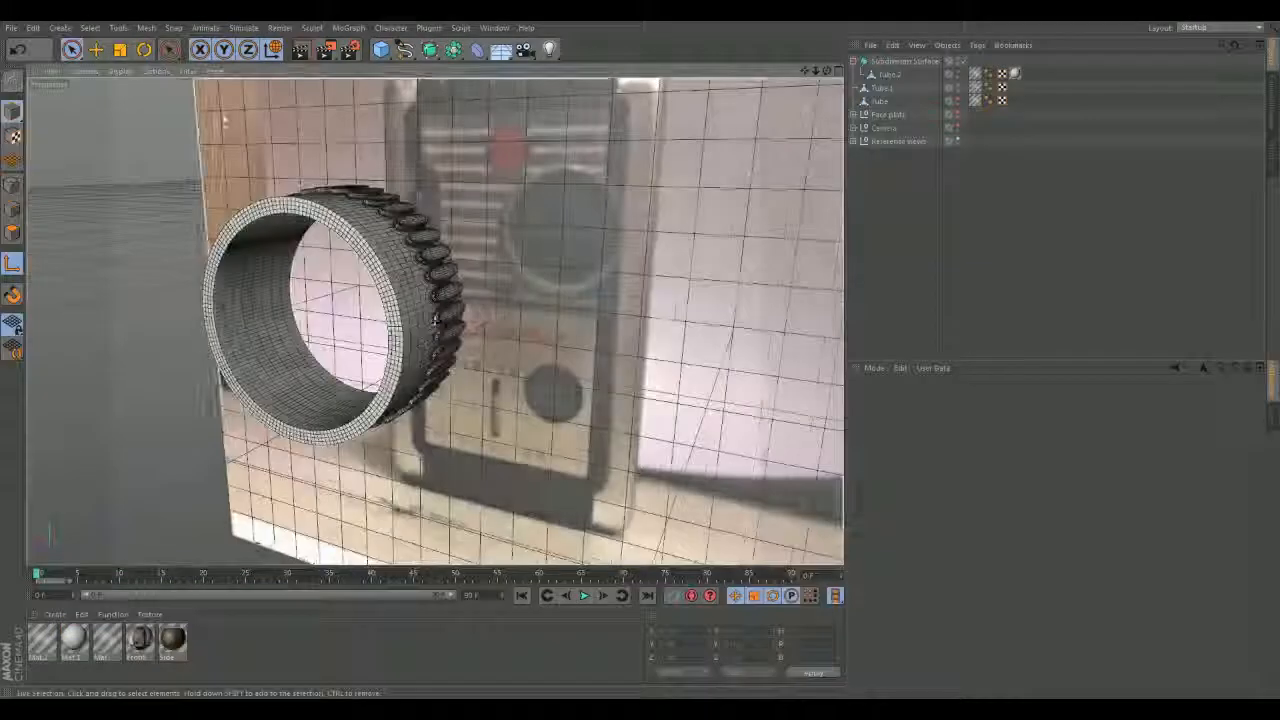
# Set the perspective view's display mode to Gouraud Shading without lines.
pyautogui.click(158, 71)
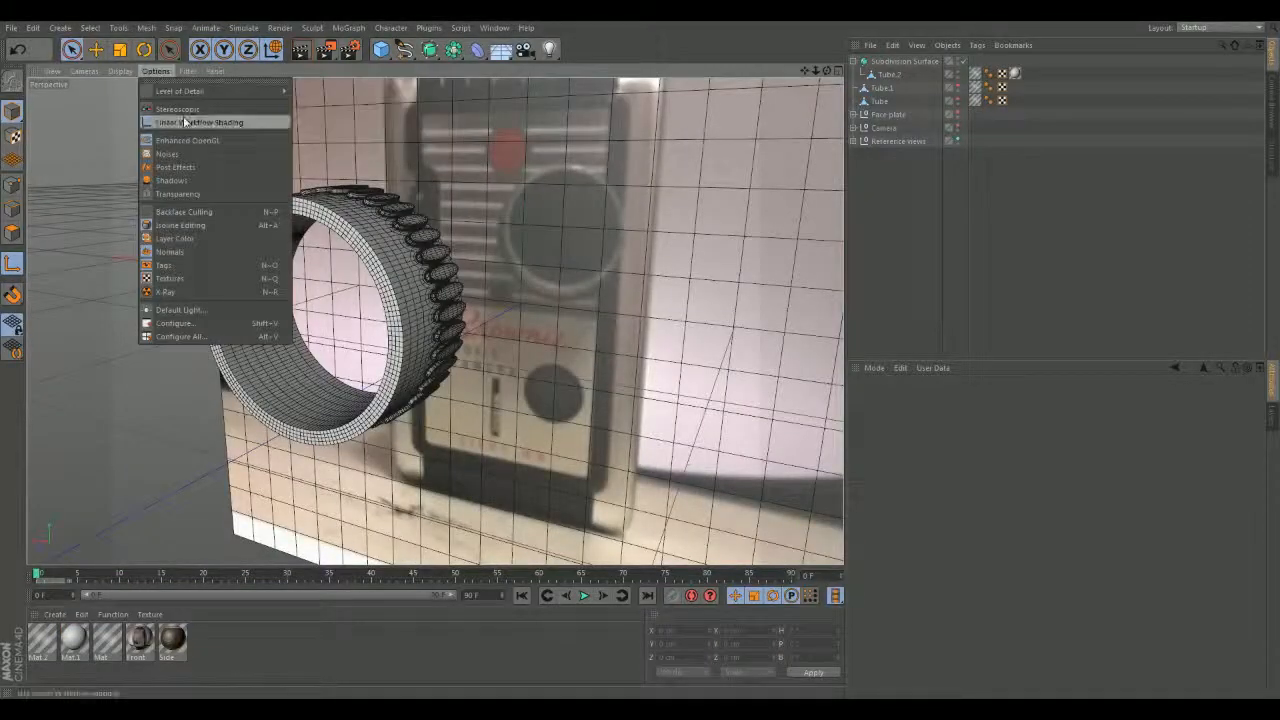
pyautogui.moveTo(116, 71)
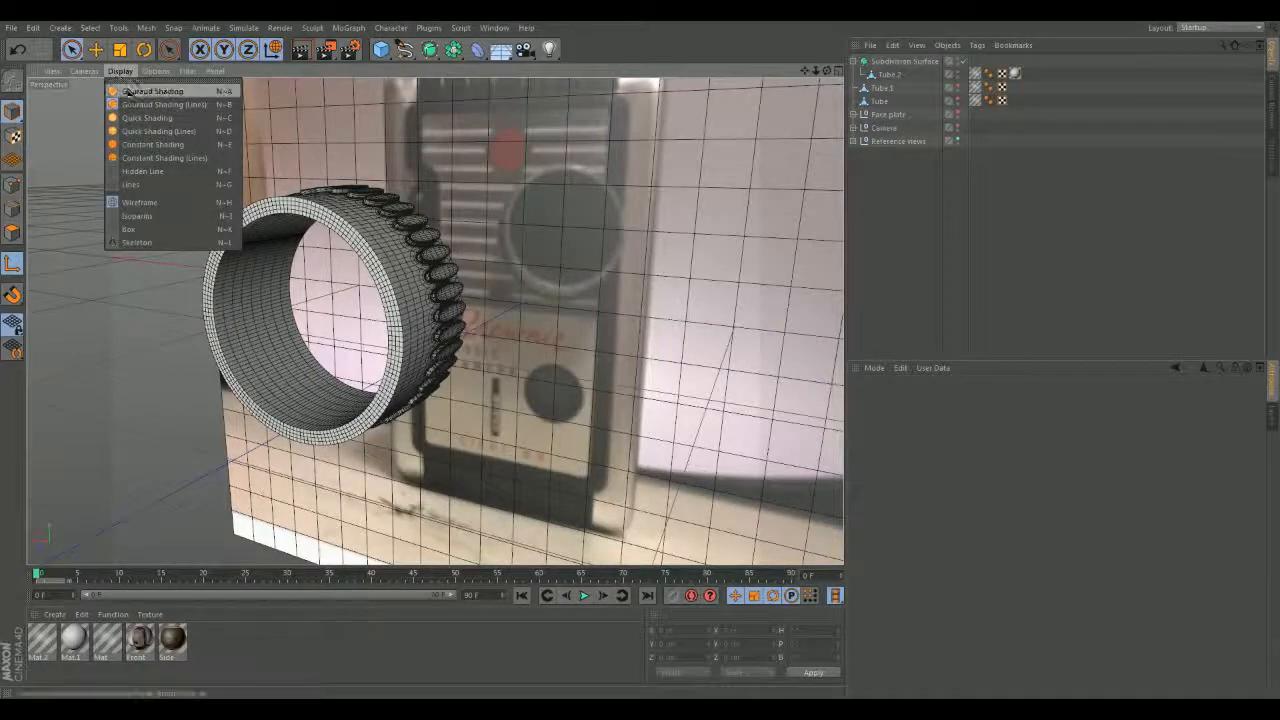
pyautogui.click(148, 91)
pyautogui.moveTo(171, 209)
pyautogui.keyDown('alt'); pyautogui.mouseDown()
pyautogui.moveTo(102, 268)
pyautogui.moveTo(140, 200)
pyautogui.moveTo(394, 409)
pyautogui.moveTo(486, 329)
pyautogui.moveTo(457, 443)
pyautogui.moveTo(502, 272)
pyautogui.moveTo(571, 370)
pyautogui.mouseUp(); pyautogui.keyUp('alt')
# Select the smoothed ring, switch to polygon mode and move the Subdivision Surface with Tube.2 to the end of the object list.
pyautogui.click(502, 272)
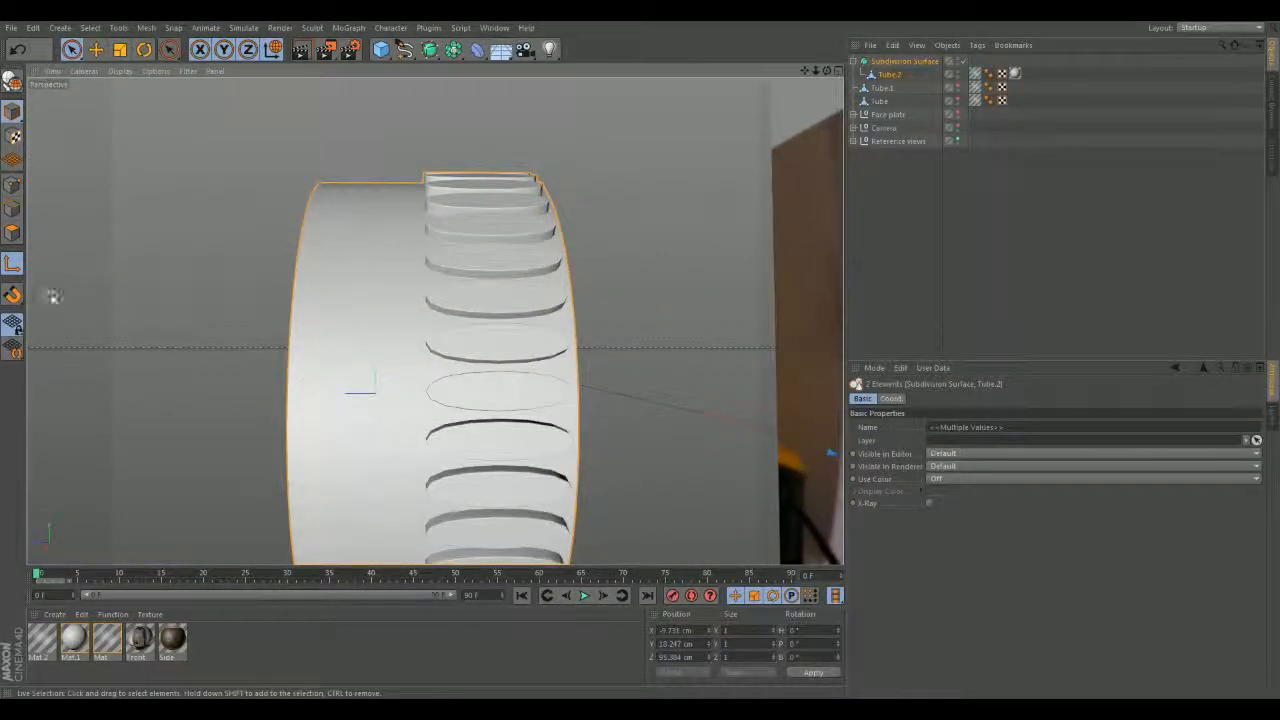
pyautogui.click(13, 233)
pyautogui.keyDown('alt'); pyautogui.moveTo(120, 277); pyautogui.dragTo(500, 200); pyautogui.keyUp('alt')
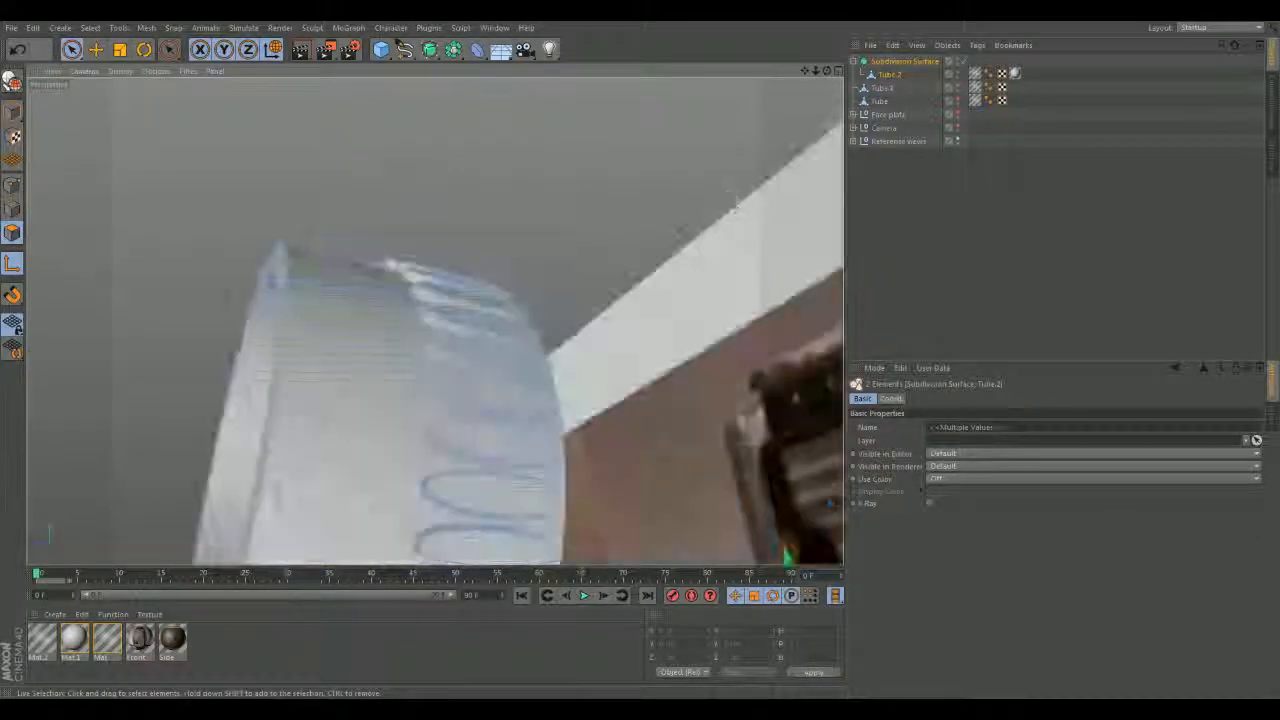
pyautogui.moveTo(886, 64); pyautogui.dragTo(876, 196)
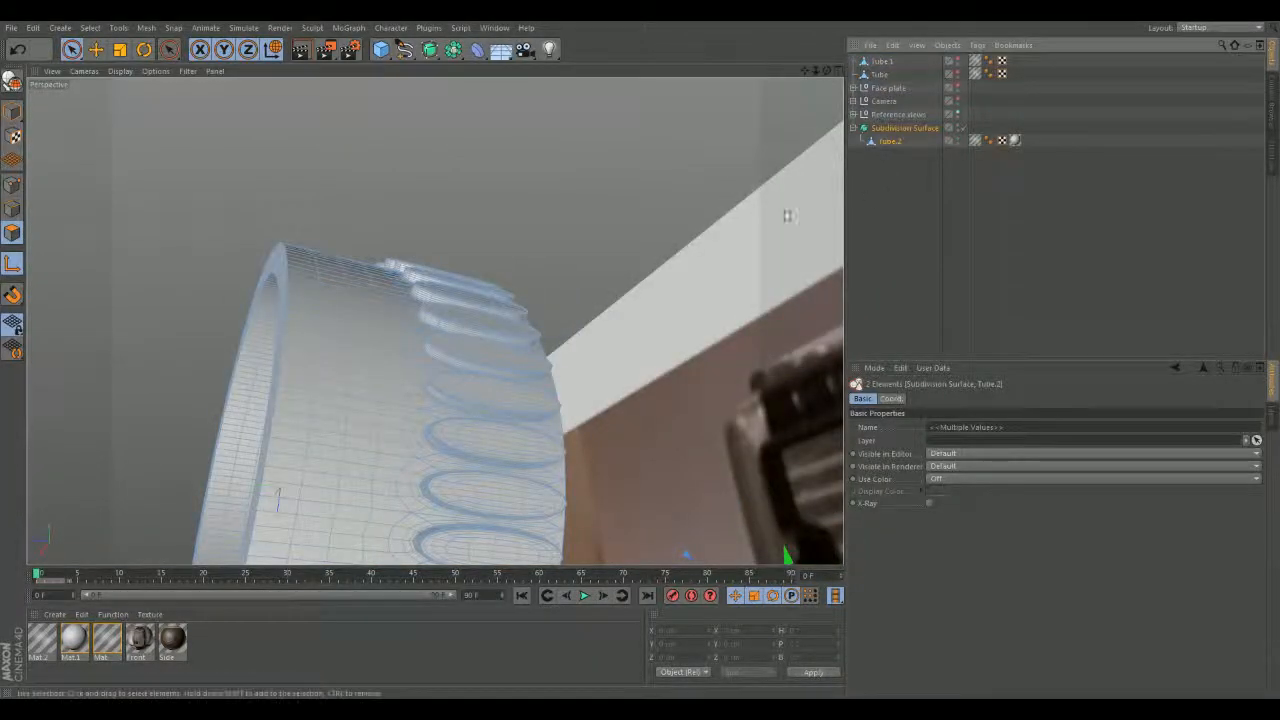
# Lower the Subdivision Surface's editor subdivision to 0.
pyautogui.click(885, 129)
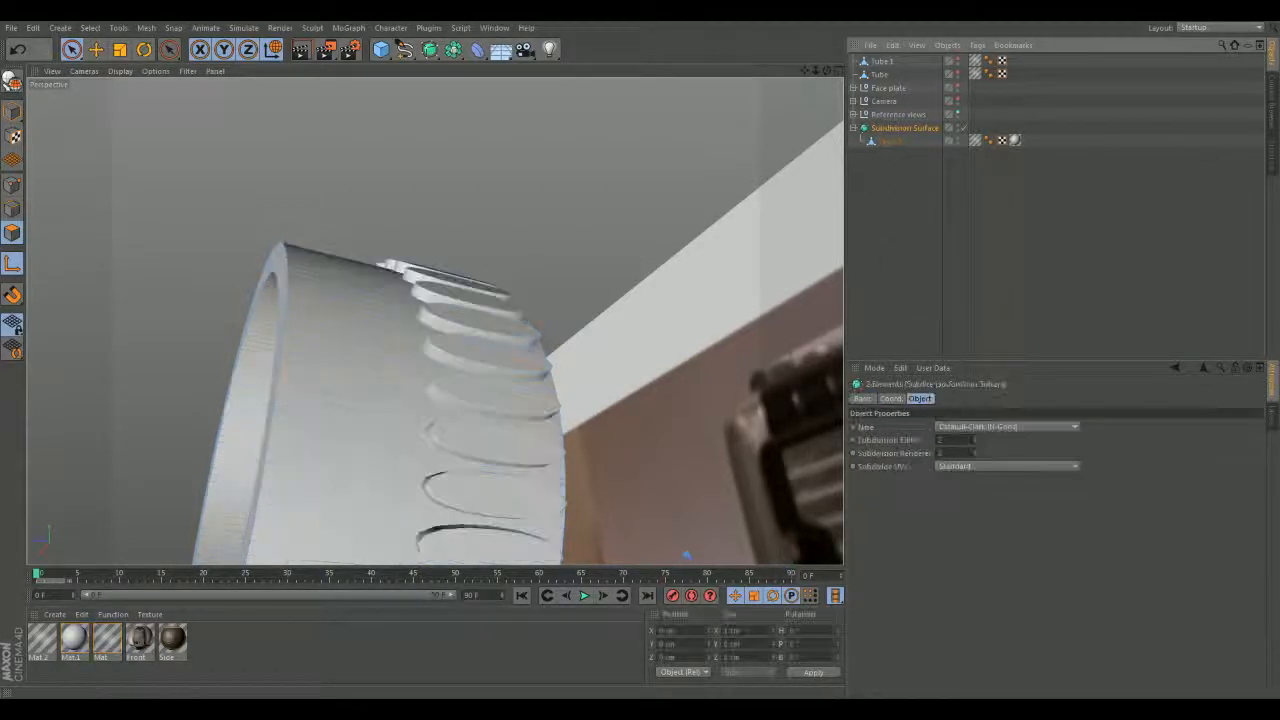
pyautogui.click(975, 445)
pyautogui.click(975, 445)
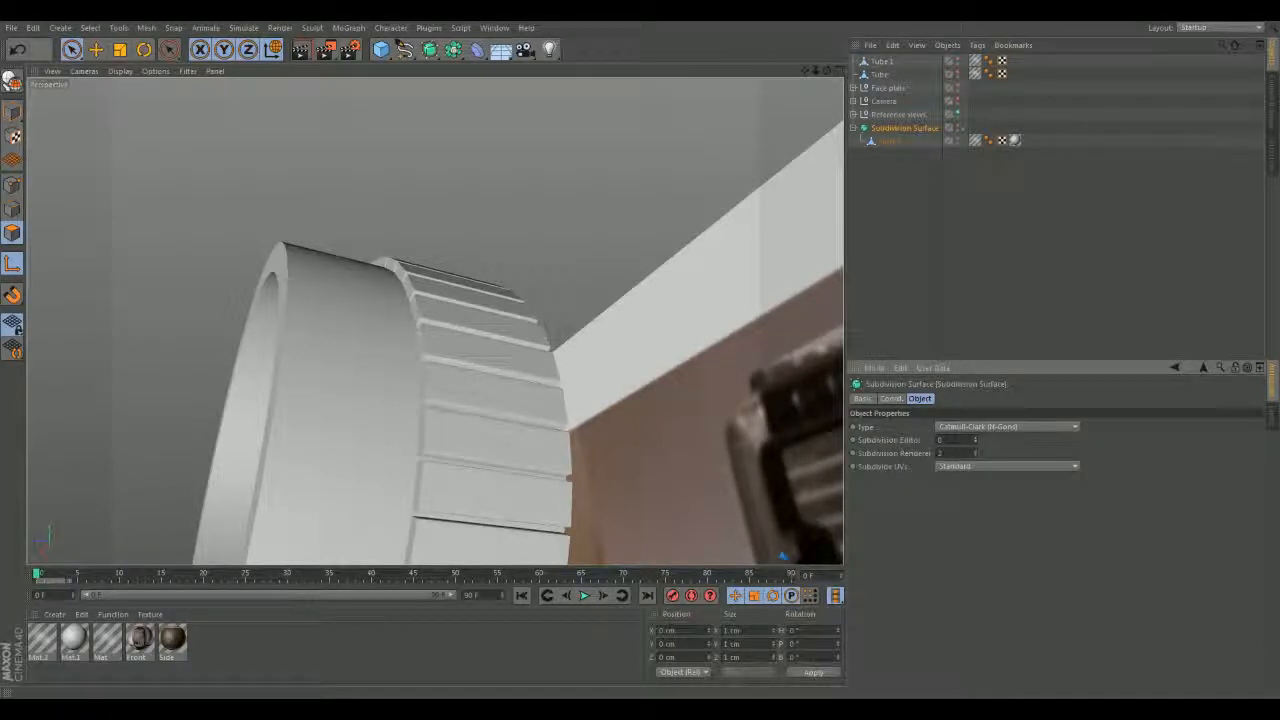
pyautogui.keyDown('alt'); pyautogui.moveTo(678, 409); pyautogui.dragTo(886, 457); pyautogui.keyUp('alt')
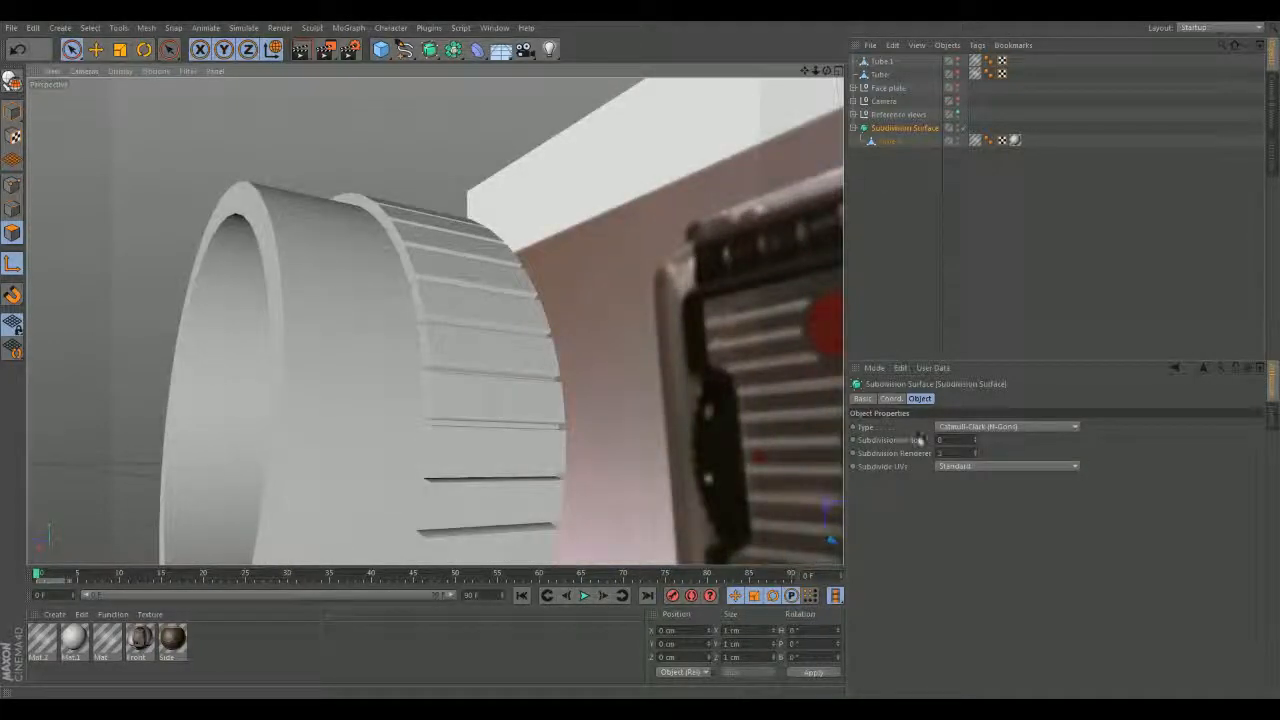
# Set Subdivide UVs to Boundary and raise the editor subdivision to 2.
pyautogui.click(952, 467)
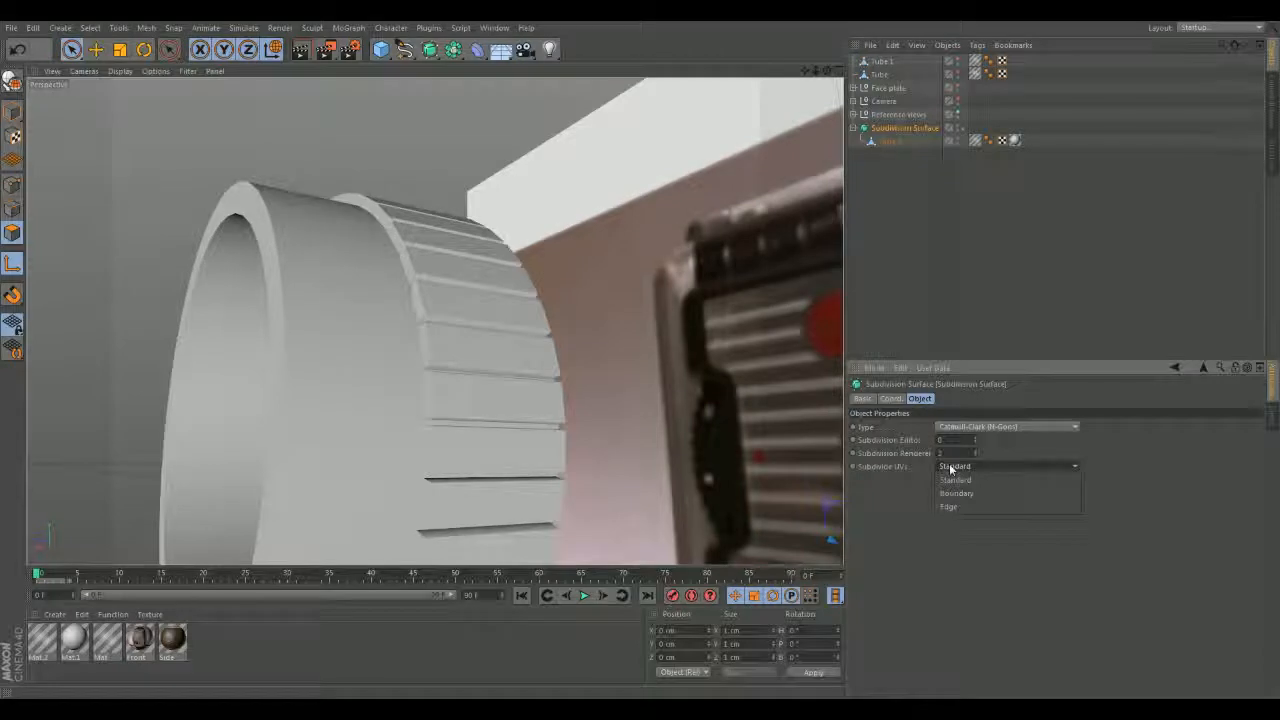
pyautogui.click(955, 493)
pyautogui.moveTo(976, 440)
pyautogui.mouseDown()
pyautogui.moveTo(976, 424)
pyautogui.moveTo(976, 436)
pyautogui.mouseUp()
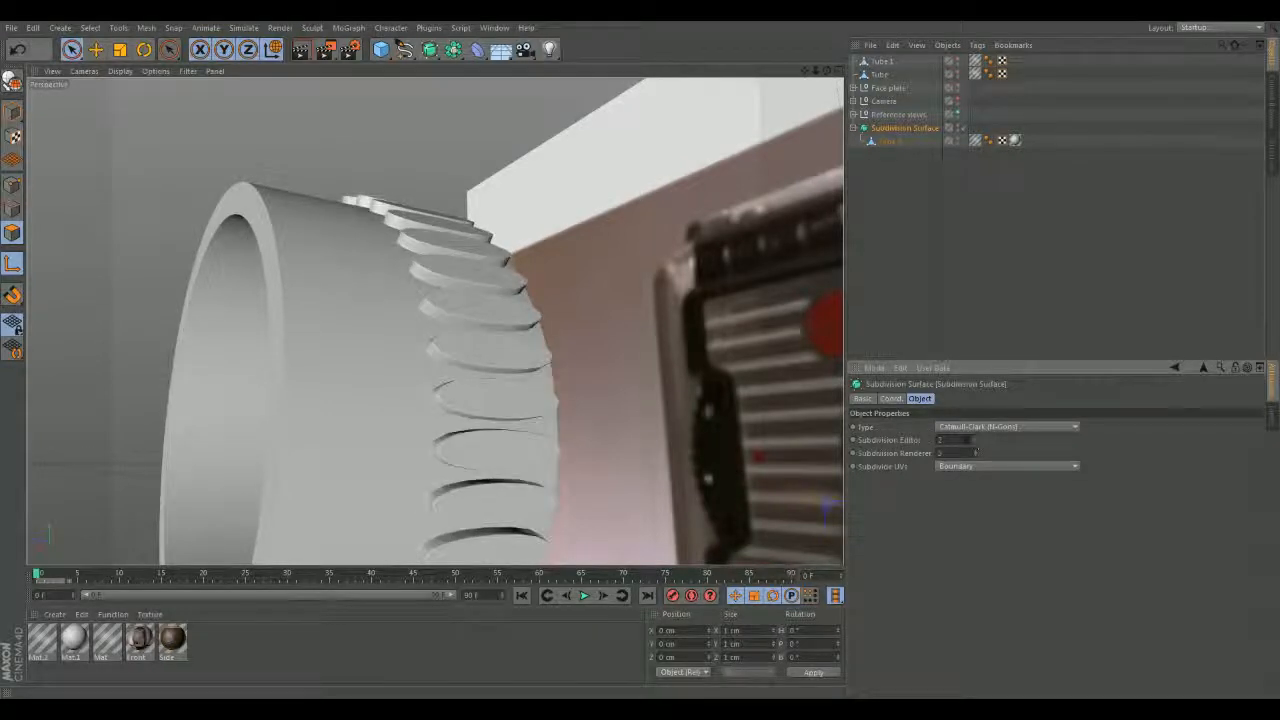
# Try the Catmull-Clark subdivision type and return to Catmull-Clark (N-Gons).
pyautogui.click(898, 403)
pyautogui.click(920, 399)
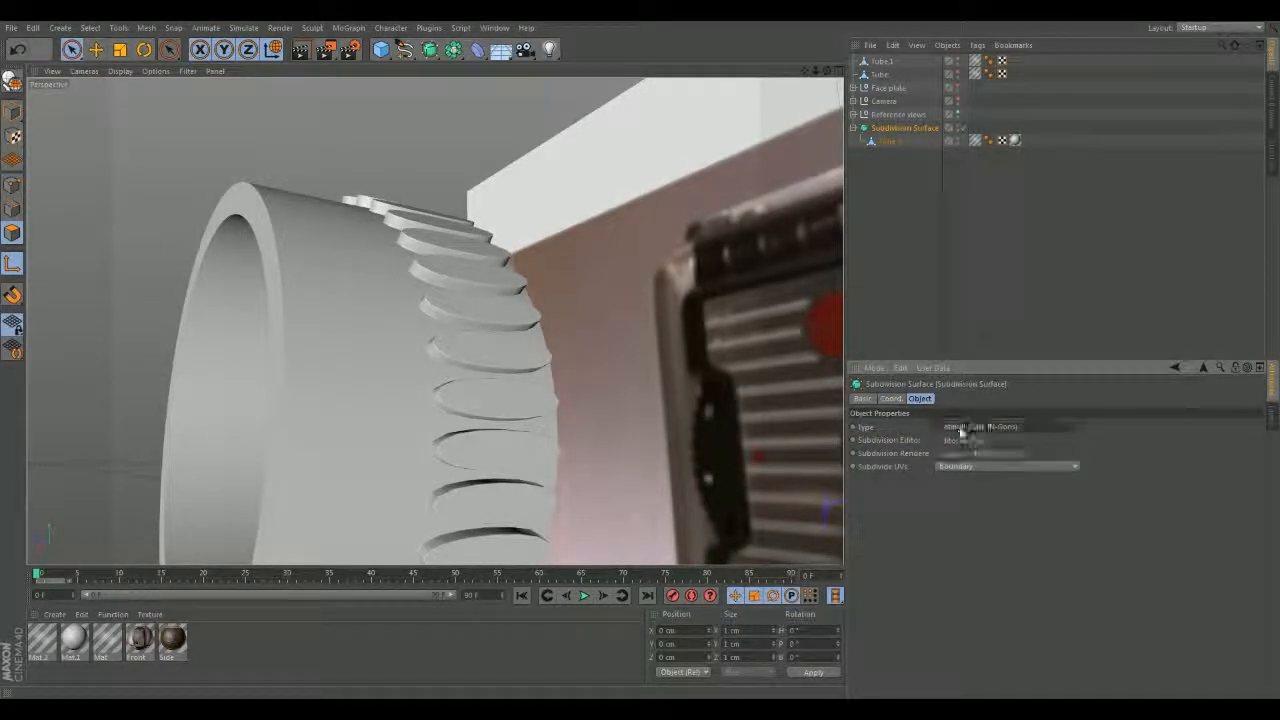
pyautogui.click(960, 441)
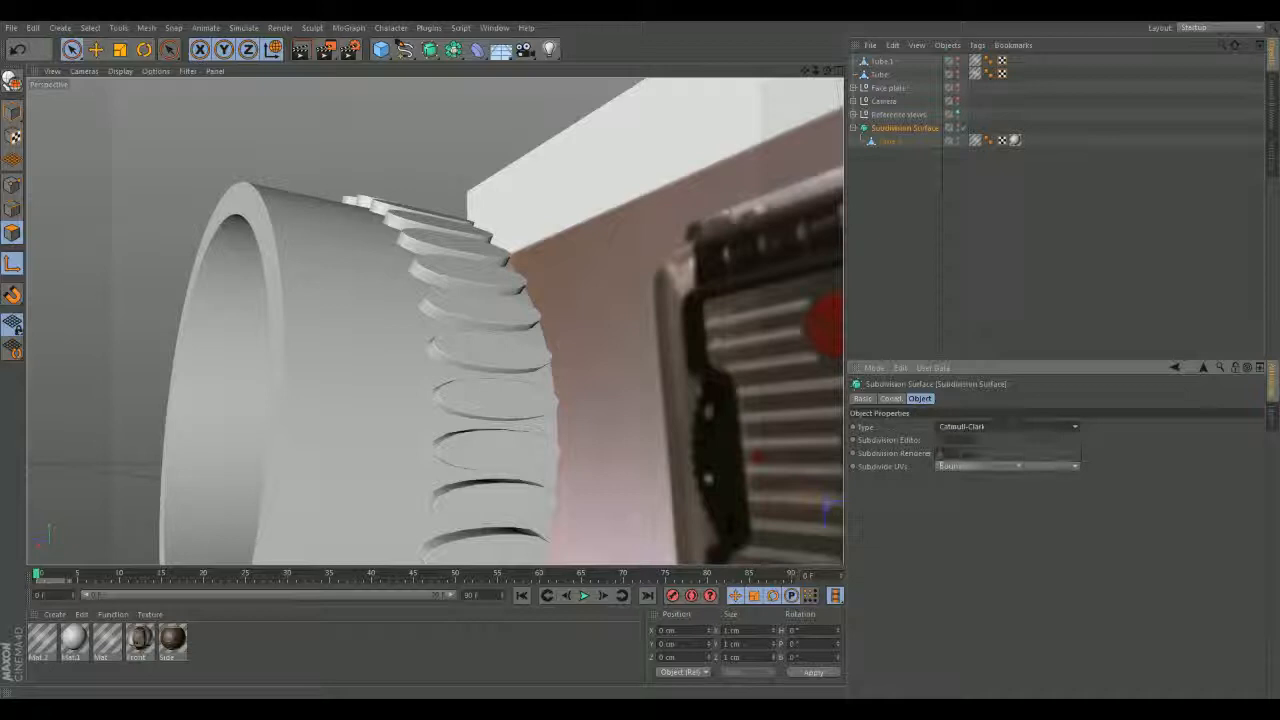
pyautogui.click(963, 453)
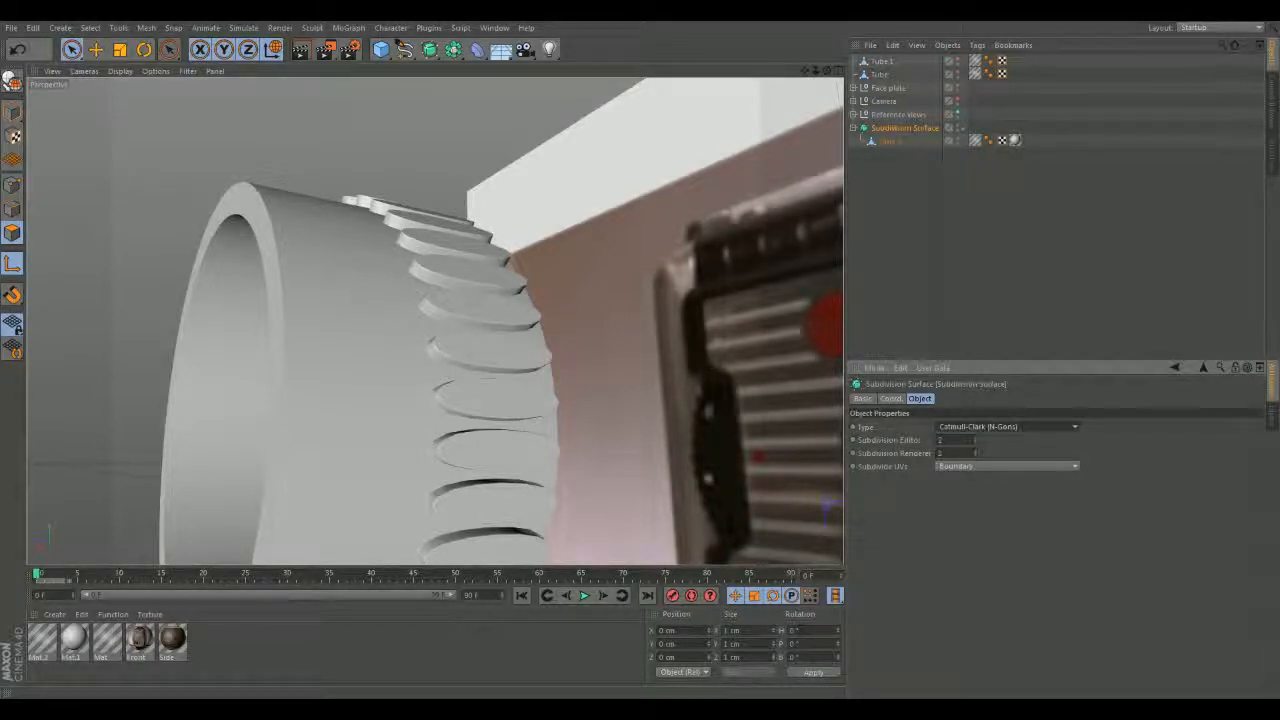
pyautogui.click(862, 399)
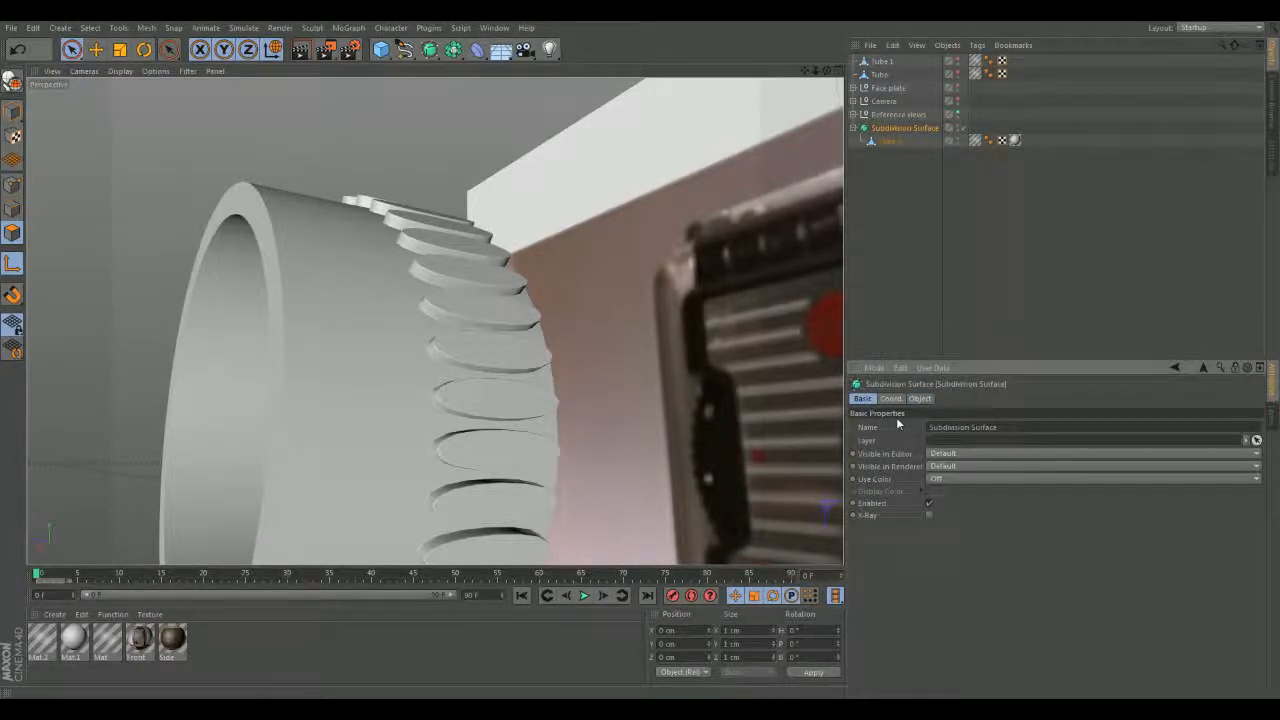
pyautogui.click(919, 398)
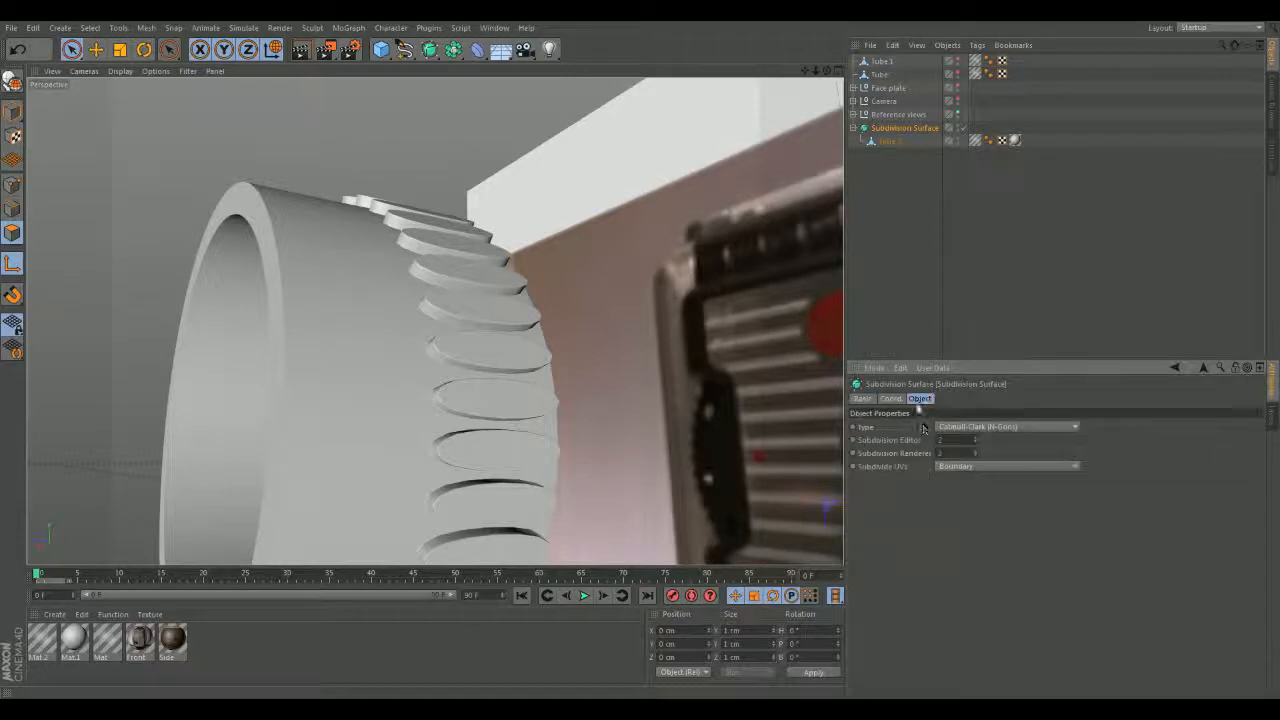
# Set the Subdivision Surface's Subdivide UVs option to Edge and select the smoothed ring in model mode.
pyautogui.click(997, 467)
pyautogui.click(978, 510)
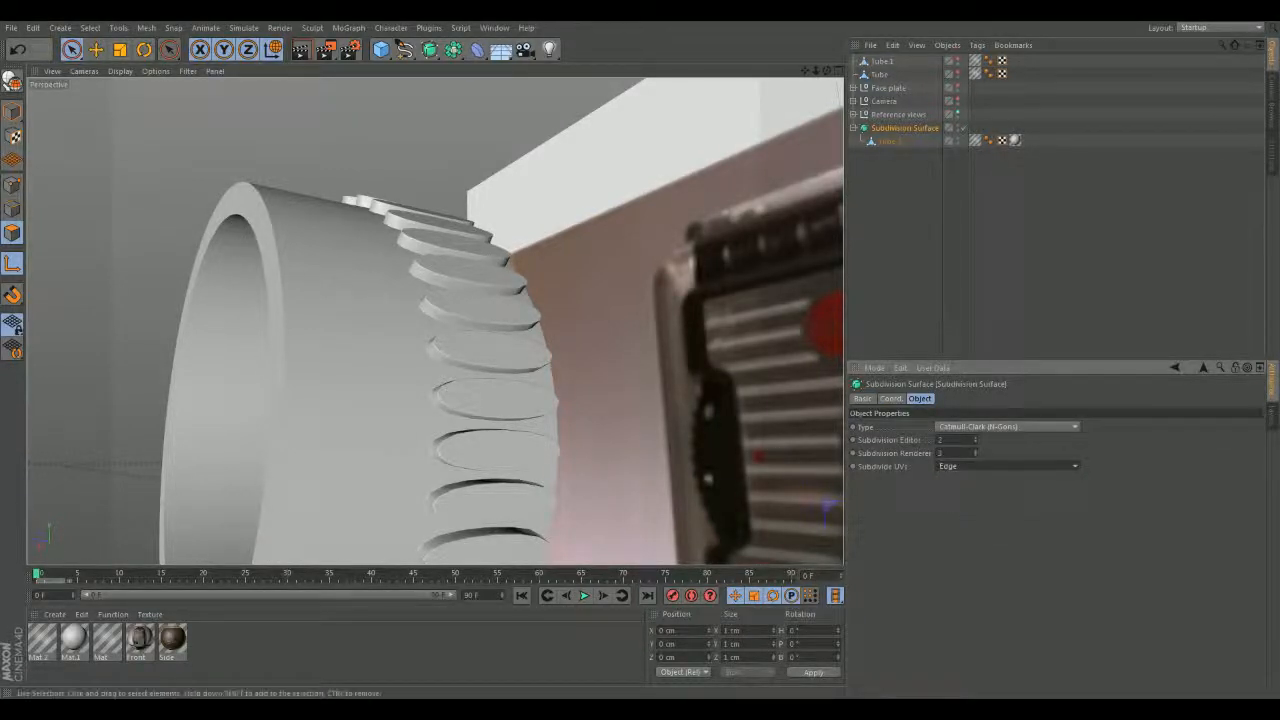
pyautogui.click(13, 111)
pyautogui.click(344, 215)
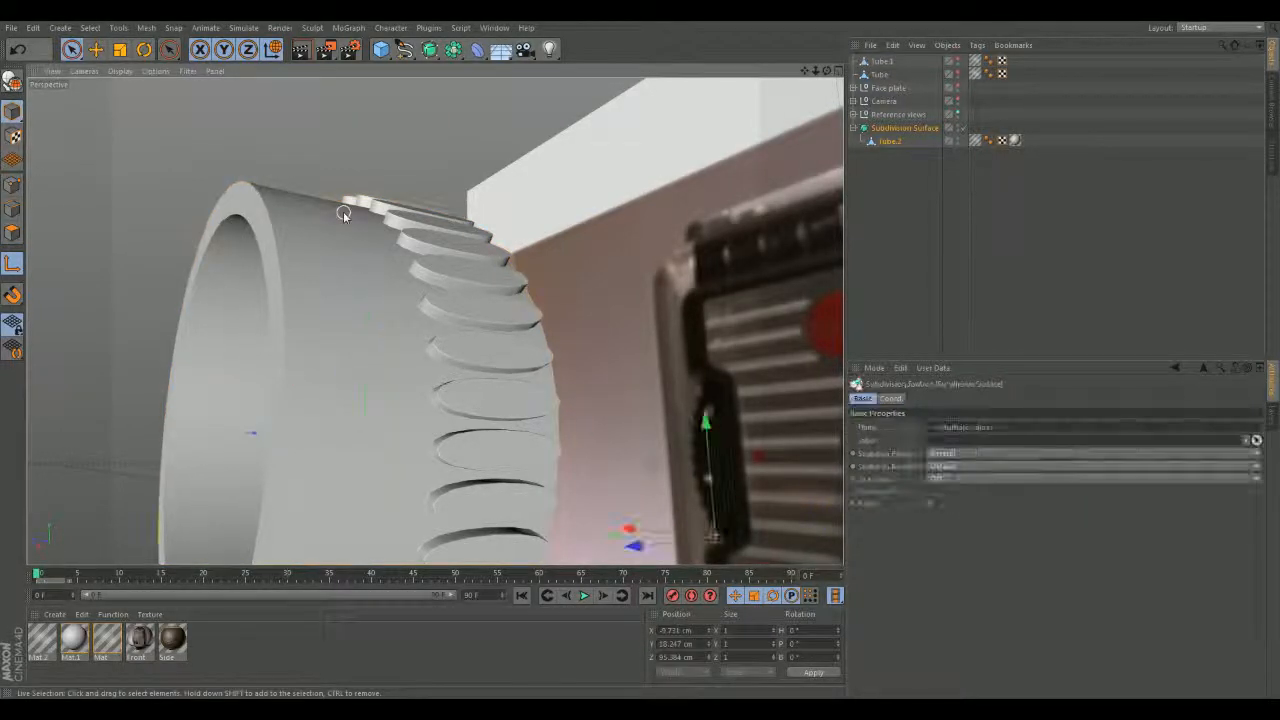
pyautogui.keyDown('alt'); pyautogui.moveTo(459, 277); pyautogui.dragTo(372, 271); pyautogui.keyUp('alt')
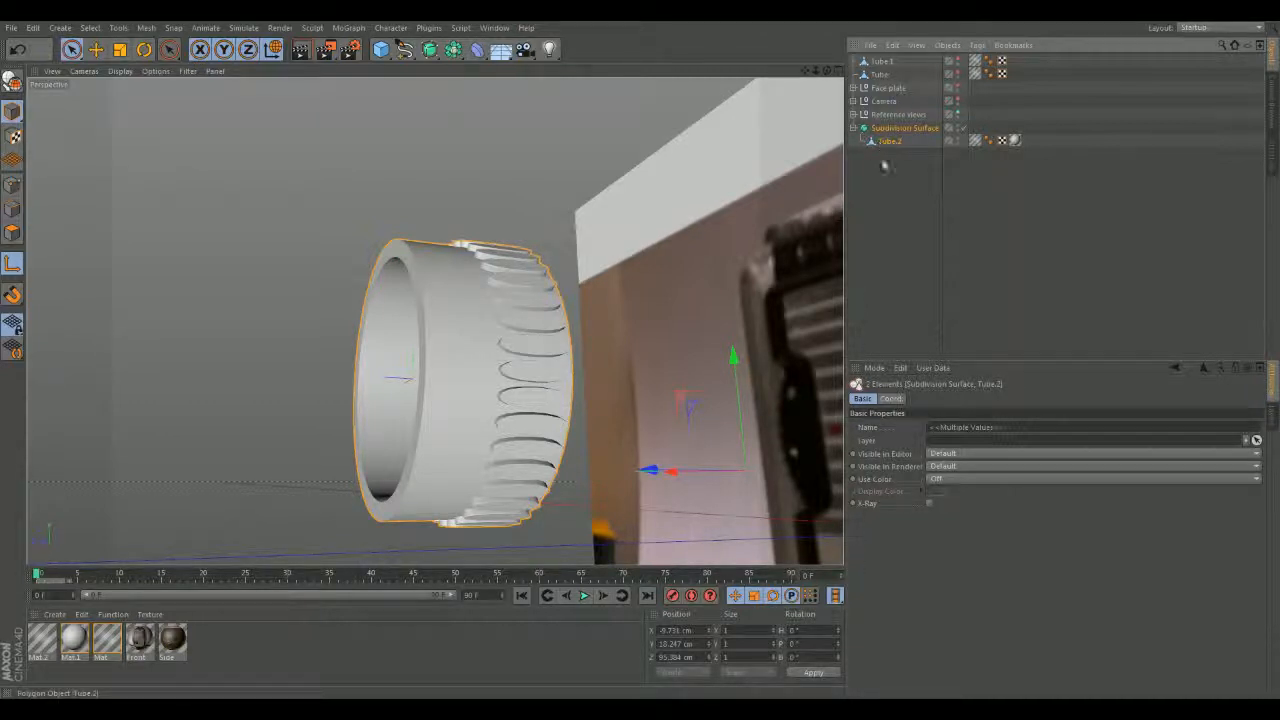
# Take Tube.2 out of the Subdivision Surface, placing it just above it in the object list.
pyautogui.click(455, 205)
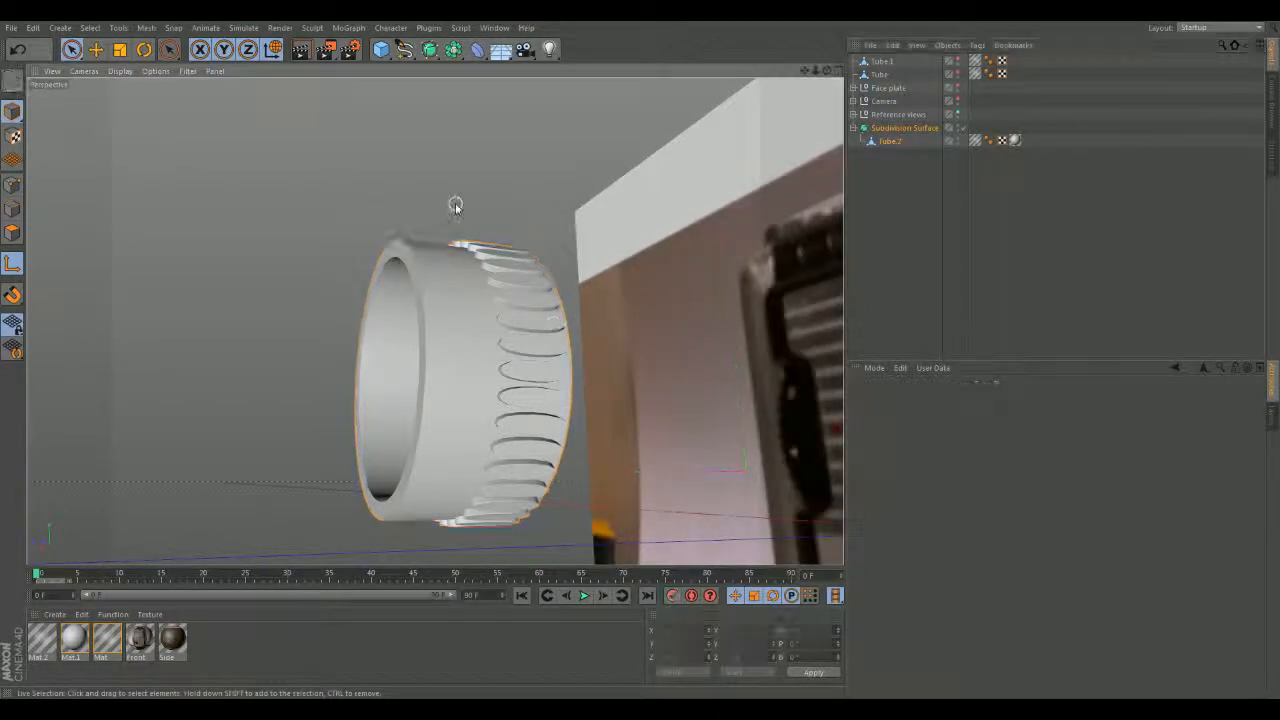
pyautogui.click(895, 129)
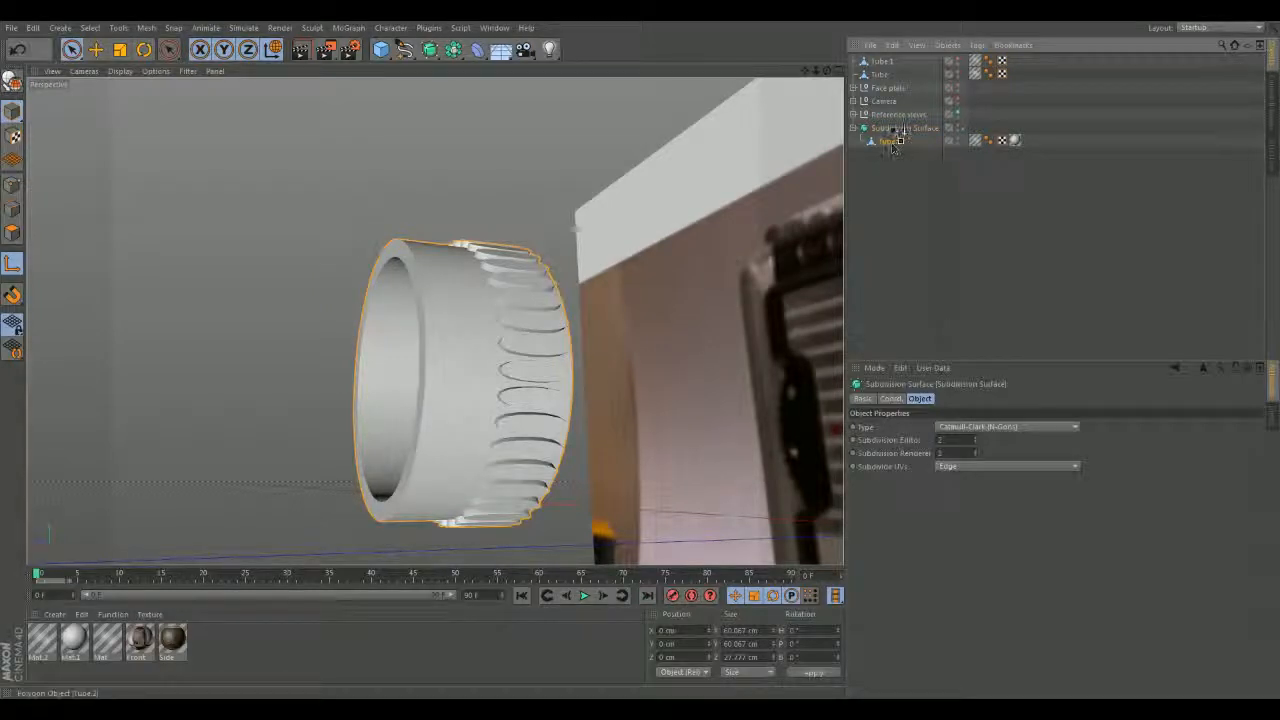
pyautogui.moveTo(893, 124); pyautogui.dragTo(892, 122)
pyautogui.keyDown('alt'); pyautogui.moveTo(462, 235); pyautogui.dragTo(447, 393); pyautogui.keyUp('alt')
# Select one outer-wall polygon of Tube.2 next to the ridges in polygon mode.
pyautogui.click(13, 233)
pyautogui.click(494, 279)
pyautogui.keyDown('alt'); pyautogui.moveTo(503, 308); pyautogui.dragTo(455, 415, button='middle'); pyautogui.keyUp('alt')
pyautogui.keyDown('alt'); pyautogui.moveTo(455, 415); pyautogui.dragTo(600, 412); pyautogui.keyUp('alt')
pyautogui.scroll(5, 488, 366)
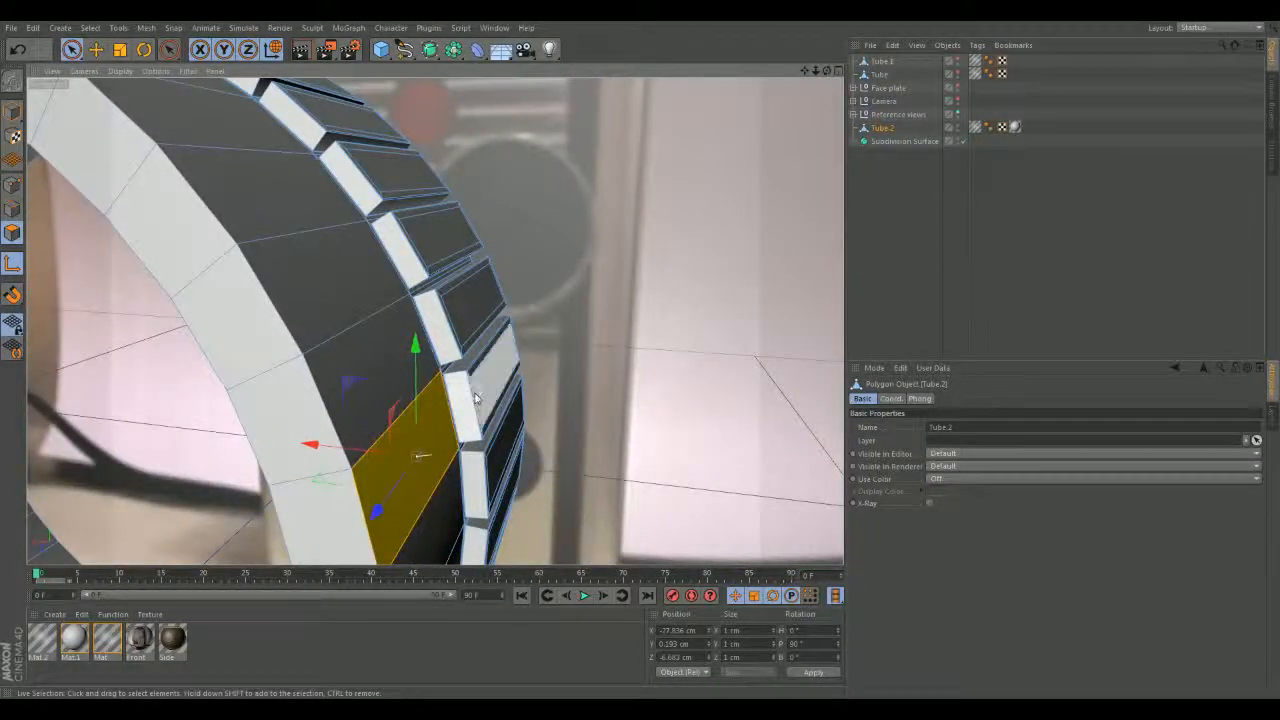
# Nest Tube.2 back inside the Subdivision Surface.
pyautogui.rightClick(477, 400)
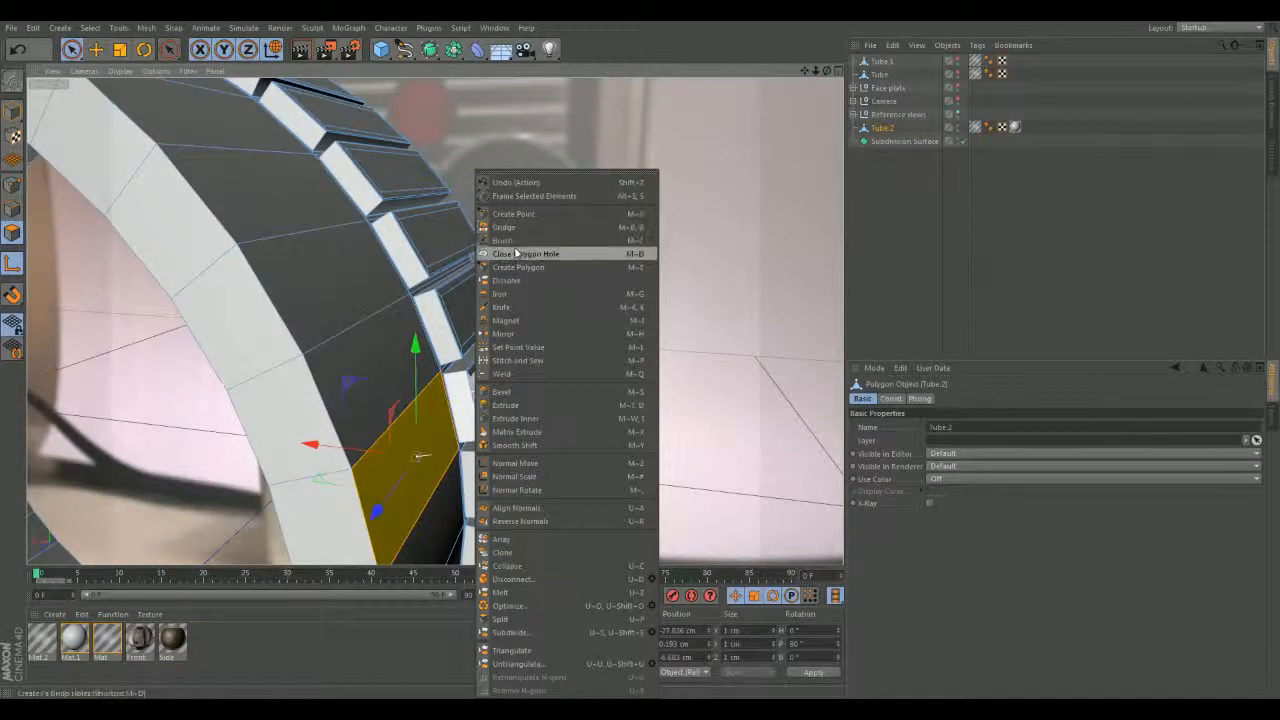
pyautogui.click(901, 136)
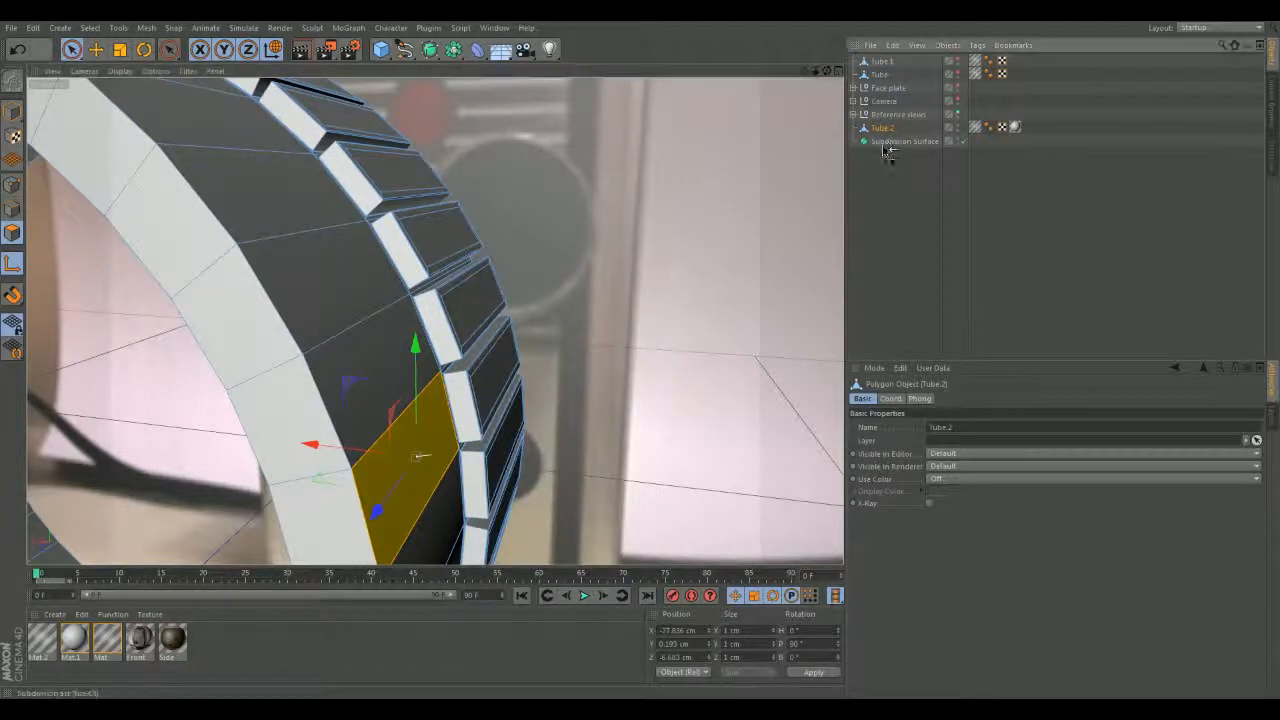
pyautogui.moveTo(886, 147); pyautogui.dragTo(884, 142)
pyautogui.keyDown('alt'); pyautogui.moveTo(568, 264); pyautogui.dragTo(566, 263); pyautogui.keyUp('alt')
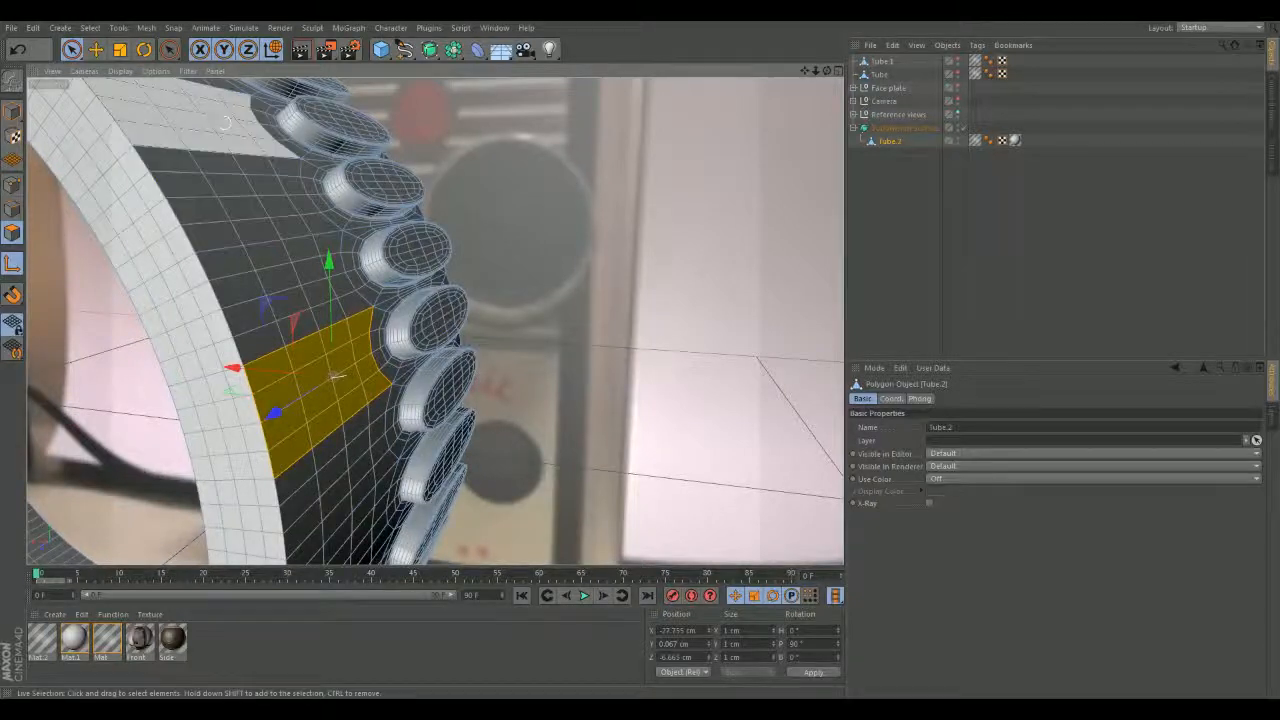
# Try Gouraud Shading (Lines) in the perspective view and return to plain Gouraud Shading.
pyautogui.click(187, 73)
pyautogui.moveTo(132, 75)
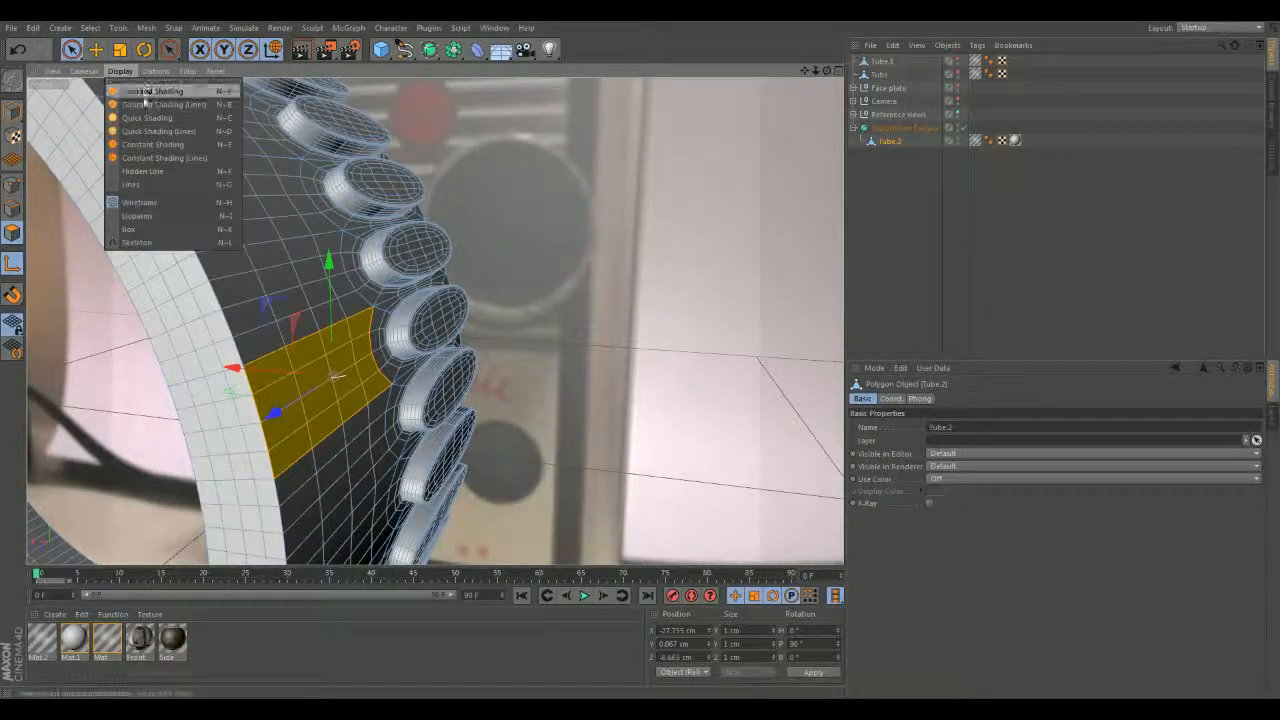
pyautogui.click(145, 105)
pyautogui.click(156, 73)
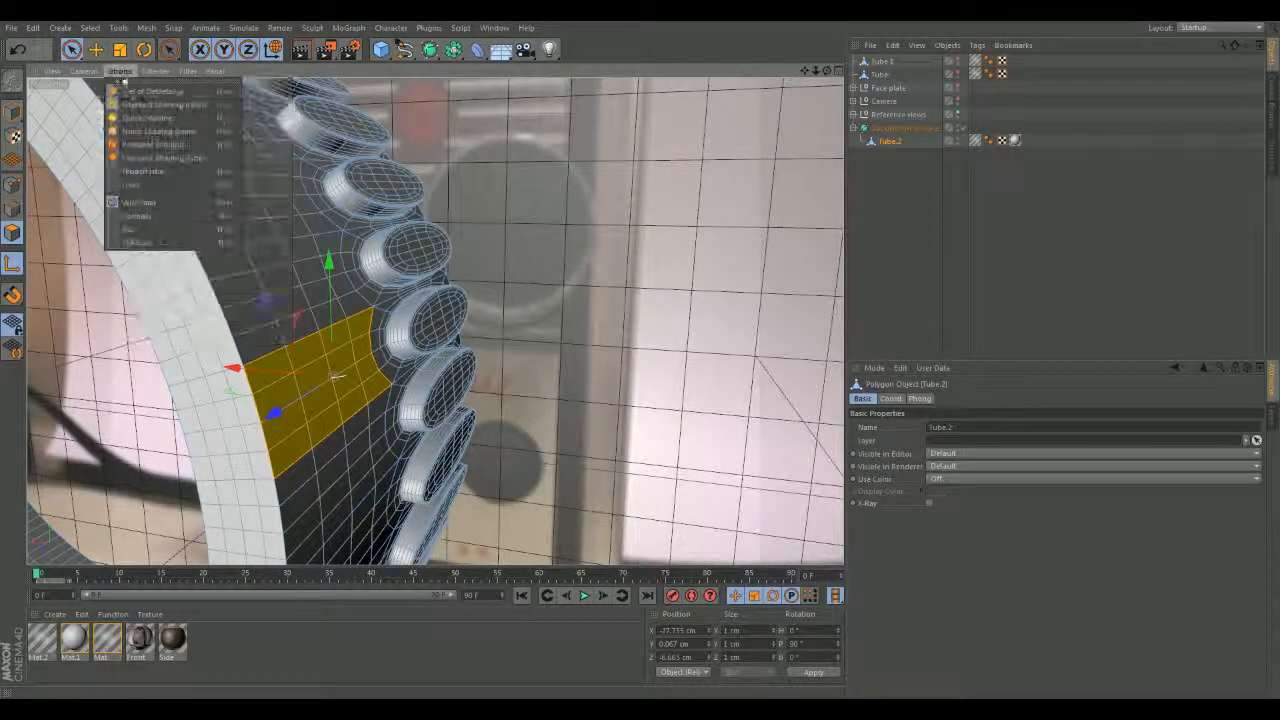
pyautogui.click(143, 94)
# Cut two loops with the Knife in Loop mode across the ridges of Tube.2, one close to each end of the ridges.
pyautogui.rightClick(690, 412)
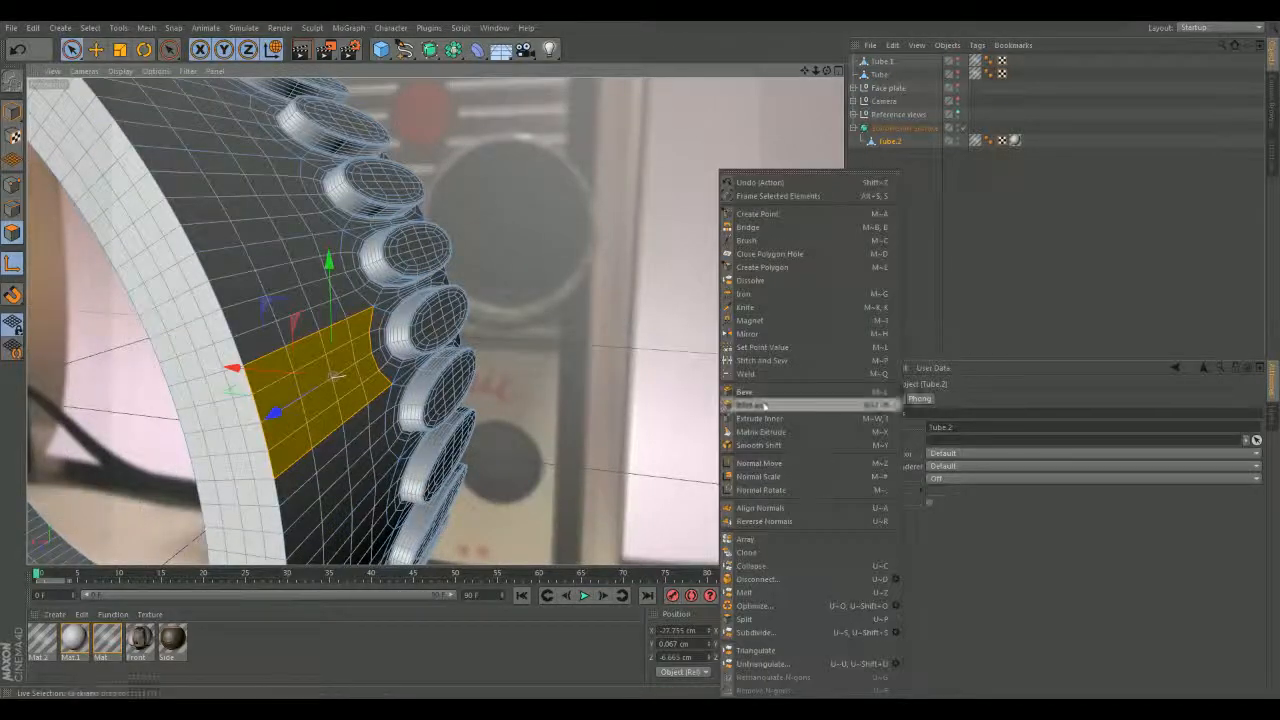
pyautogui.click(770, 312)
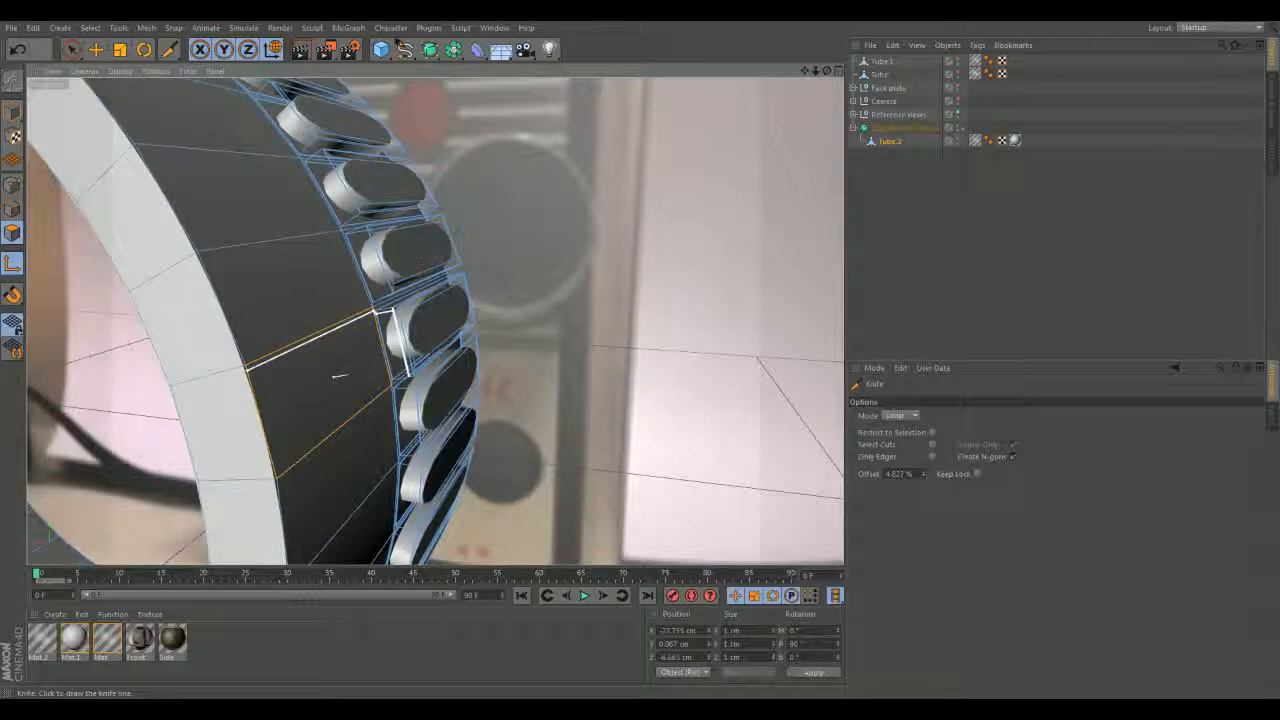
pyautogui.keyDown('alt'); pyautogui.moveTo(340, 377); pyautogui.dragTo(440, 312); pyautogui.keyUp('alt')
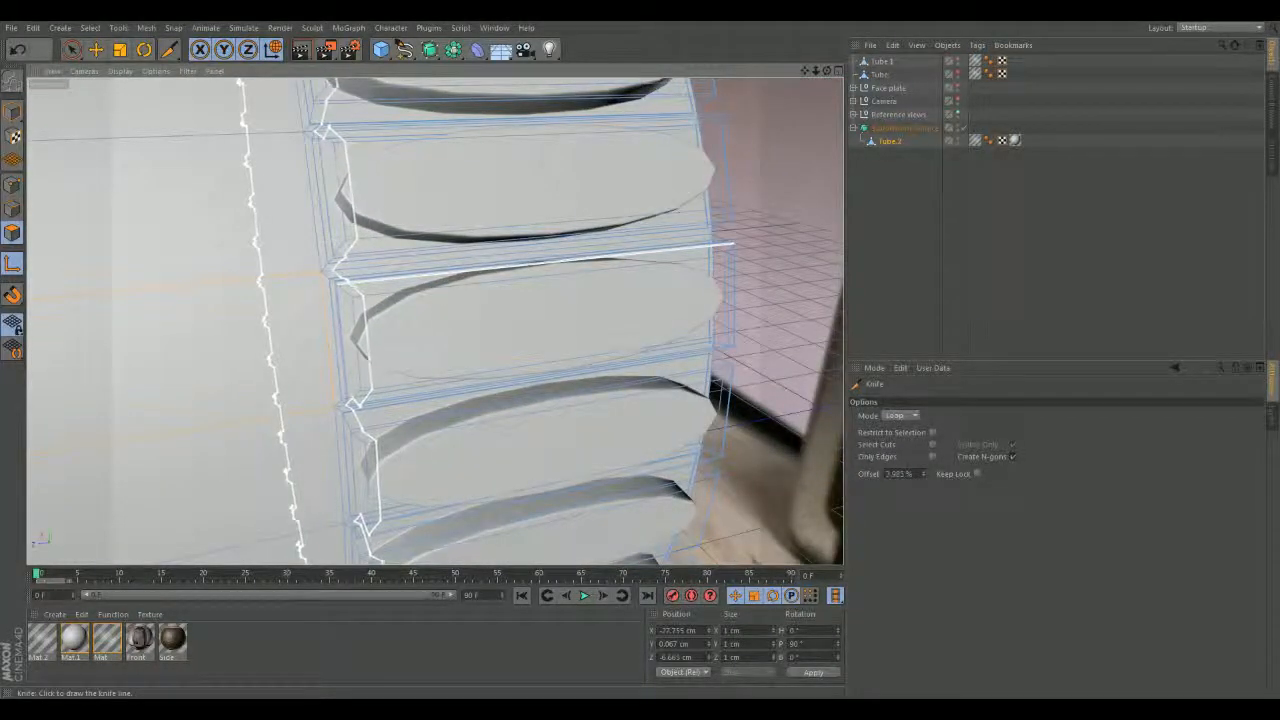
pyautogui.click(348, 280)
pyautogui.keyDown('alt'); pyautogui.moveTo(380, 277); pyautogui.dragTo(455, 160); pyautogui.keyUp('alt')
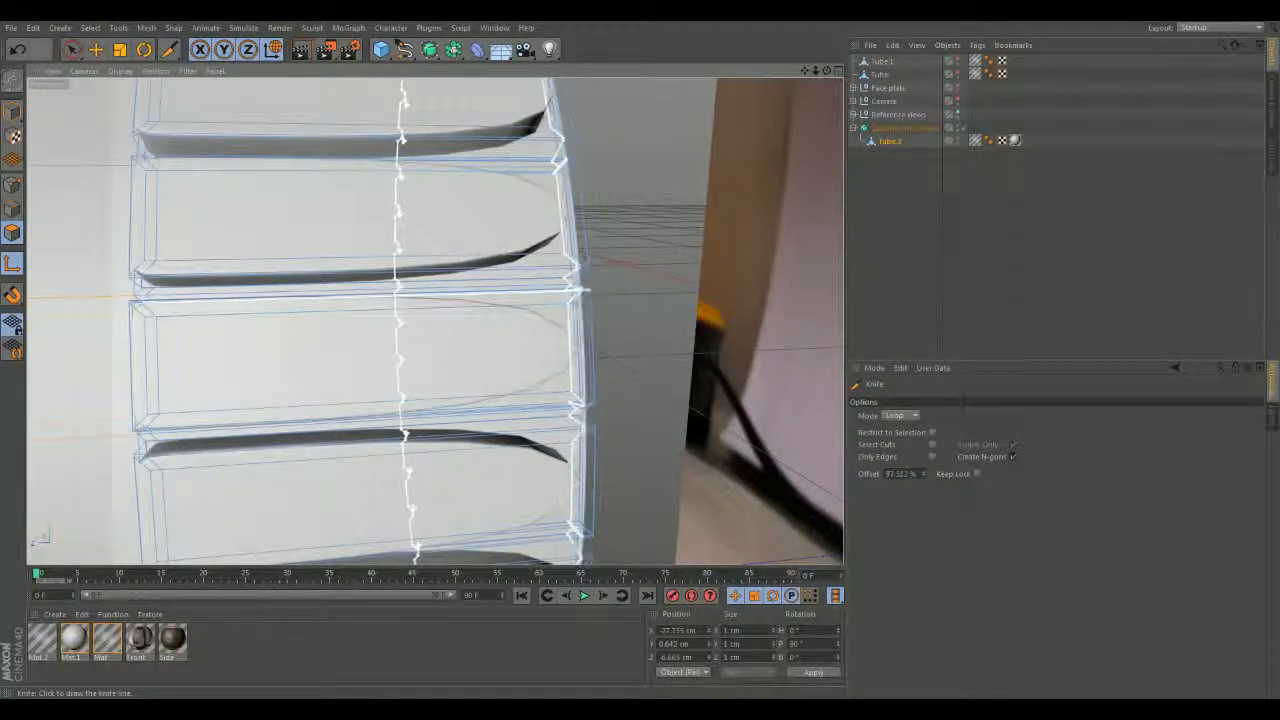
pyautogui.click(573, 292)
# Switch Tube.2 from polygon editing to Model mode with the Move tool active.
pyautogui.scroll(-3, 570, 295)
pyautogui.moveTo(575, 295)
pyautogui.keyDown('alt'); pyautogui.mouseDown()
pyautogui.moveTo(400, 270)
pyautogui.moveTo(572, 270)
pyautogui.mouseUp(); pyautogui.keyUp('alt')
pyautogui.scroll(-4, 577, 298)
pyautogui.moveTo(480, 320)
pyautogui.keyDown('alt'); pyautogui.mouseDown()
pyautogui.moveTo(700, 305)
pyautogui.moveTo(610, 305)
pyautogui.moveTo(620, 275)
pyautogui.moveTo(645, 265)
pyautogui.moveTo(487, 296)
pyautogui.mouseUp(); pyautogui.keyUp('alt')
pyautogui.scroll(-6, 600, 305)
pyautogui.click(12, 110)
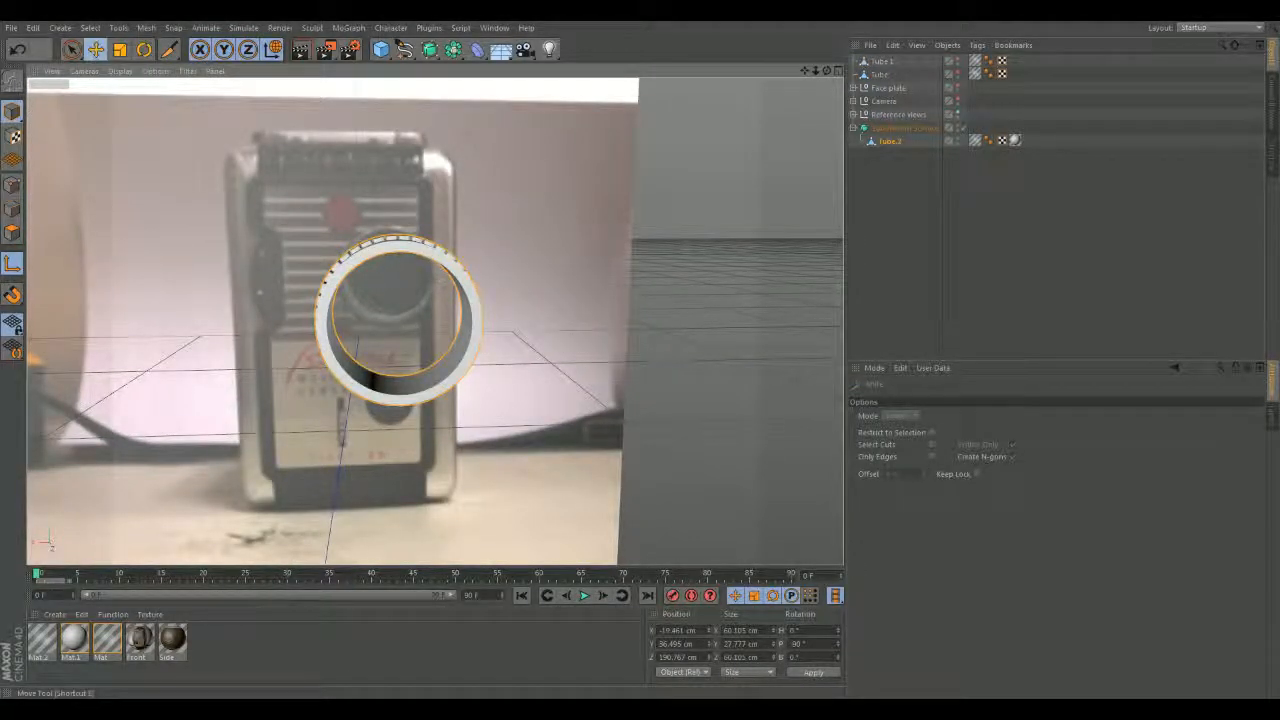
pyautogui.click(96, 49)
# Examine the smoothed ridges, rim and outer wall of the lens ring from the front and both sides.
pyautogui.keyDown('alt'); pyautogui.moveTo(714, 334); pyautogui.dragTo(808, 358); pyautogui.keyUp('alt')
pyautogui.keyDown('alt'); pyautogui.moveTo(808, 358); pyautogui.dragTo(538, 360, button='middle'); pyautogui.keyUp('alt')
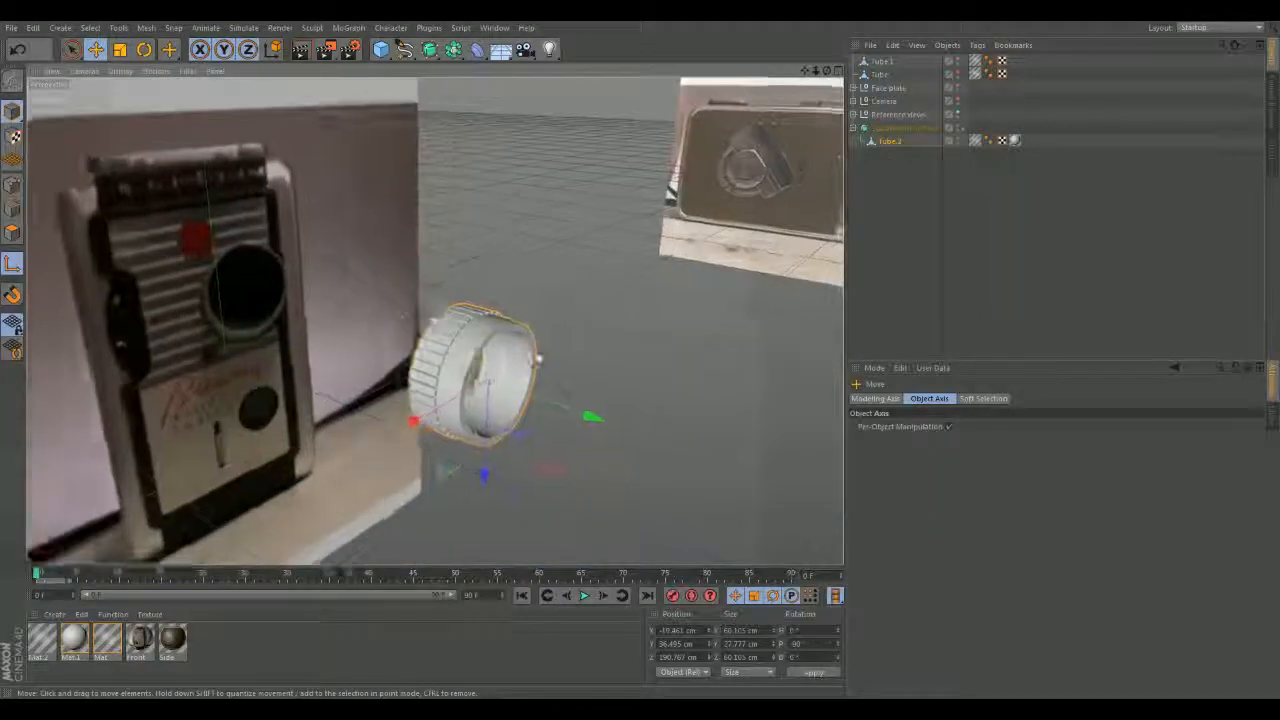
pyautogui.keyDown('alt'); pyautogui.moveTo(538, 360); pyautogui.dragTo(640, 345, button='right'); pyautogui.keyUp('alt')
pyautogui.keyDown('alt'); pyautogui.moveTo(640, 345); pyautogui.dragTo(417, 357); pyautogui.keyUp('alt')
pyautogui.keyDown('alt'); pyautogui.moveTo(489, 317); pyautogui.dragTo(598, 317, button='right'); pyautogui.keyUp('alt')
pyautogui.keyDown('alt'); pyautogui.moveTo(348, 328); pyautogui.dragTo(647, 325); pyautogui.keyUp('alt')
pyautogui.keyDown('alt'); pyautogui.moveTo(335, 363); pyautogui.dragTo(76, 374); pyautogui.keyUp('alt')
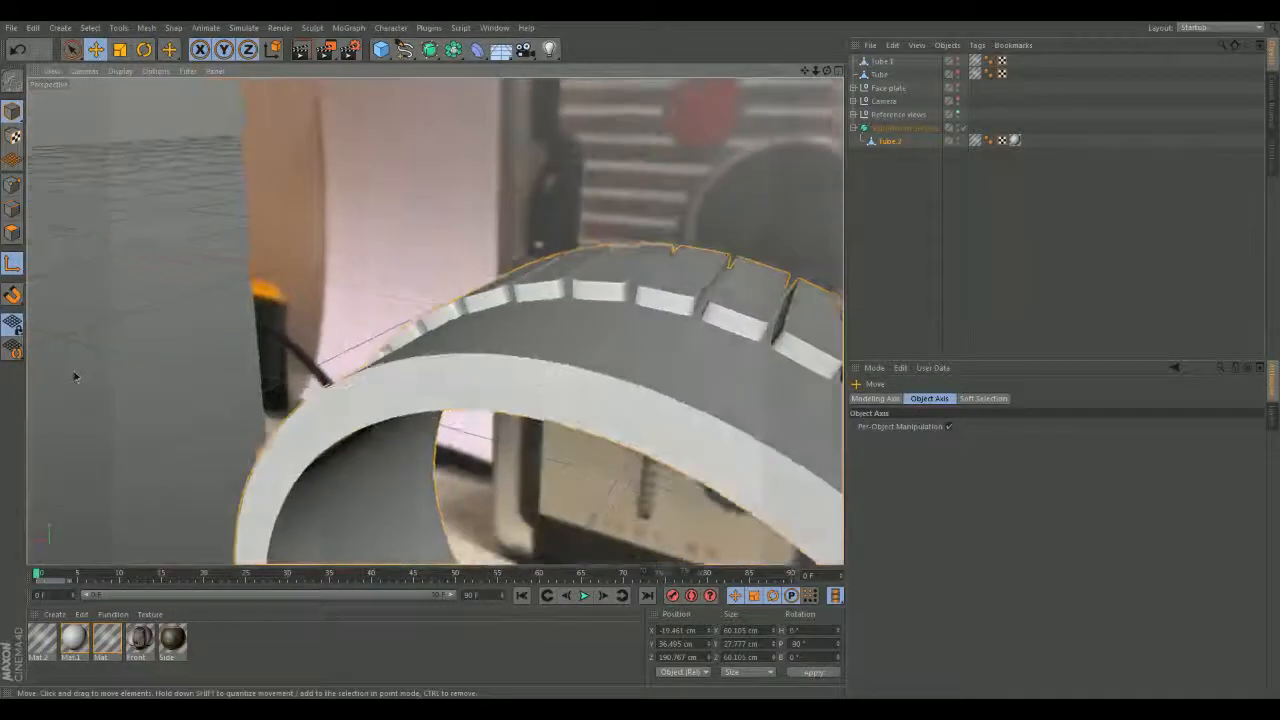
pyautogui.keyDown('alt'); pyautogui.moveTo(543, 380); pyautogui.dragTo(445, 398); pyautogui.keyUp('alt')
pyautogui.keyDown('alt'); pyautogui.moveTo(614, 403); pyautogui.dragTo(480, 445); pyautogui.keyUp('alt')
pyautogui.keyDown('alt'); pyautogui.moveTo(556, 370); pyautogui.dragTo(437, 374, button='right'); pyautogui.keyUp('alt')
pyautogui.keyDown('alt'); pyautogui.moveTo(437, 374); pyautogui.dragTo(703, 346); pyautogui.keyUp('alt')
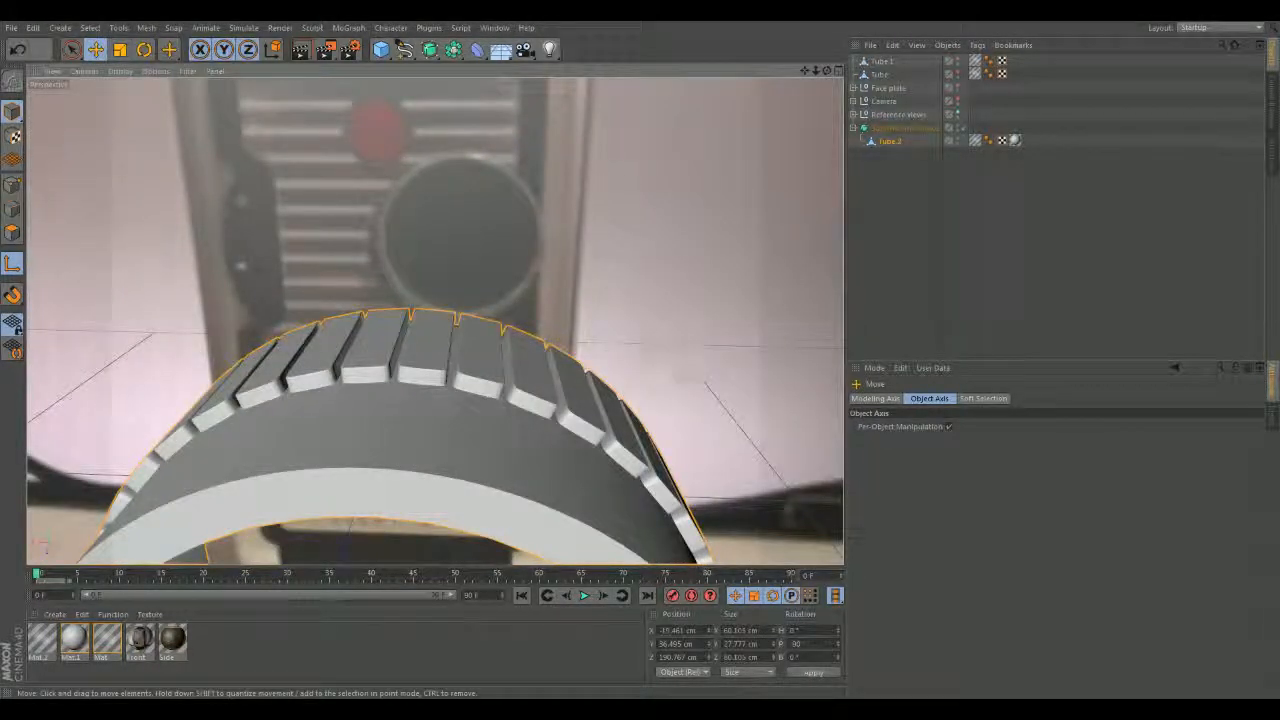
pyautogui.keyDown('alt'); pyautogui.moveTo(600, 359); pyautogui.dragTo(670, 347); pyautogui.keyUp('alt')
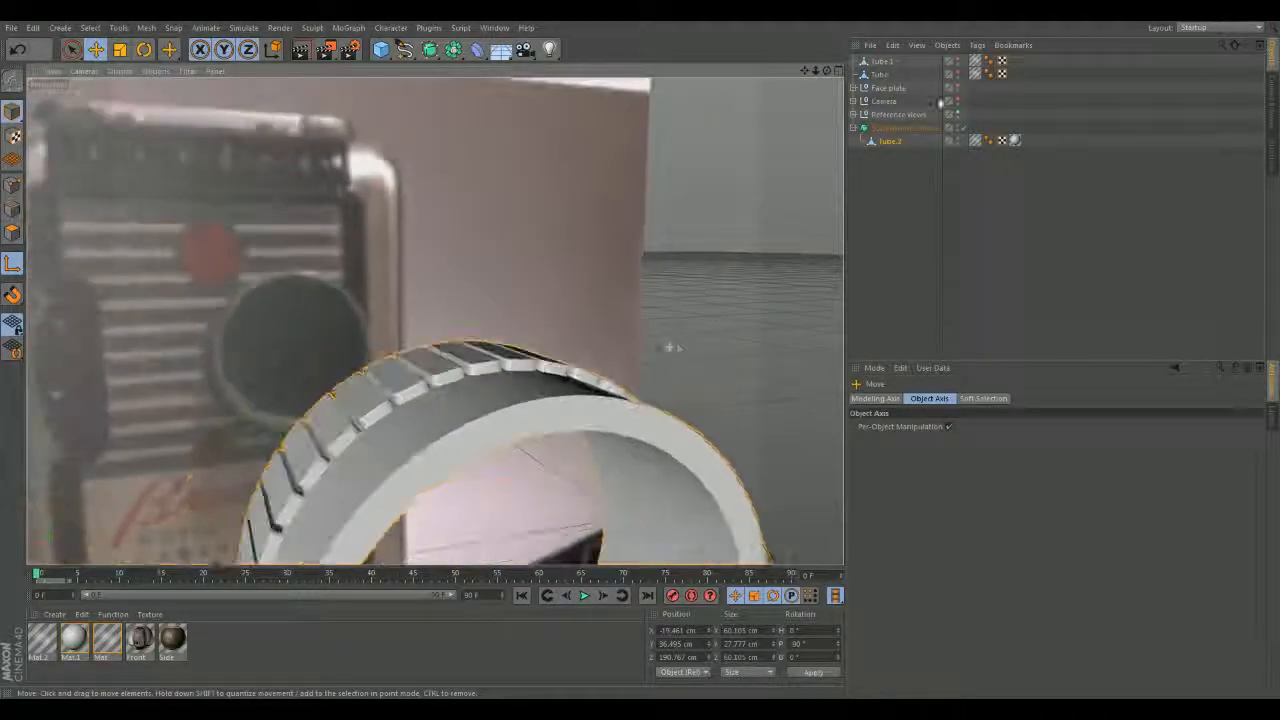
# Take Tube.2 out of the Subdivision Surface and hide it in the editor.
pyautogui.moveTo(886, 143); pyautogui.dragTo(887, 204)
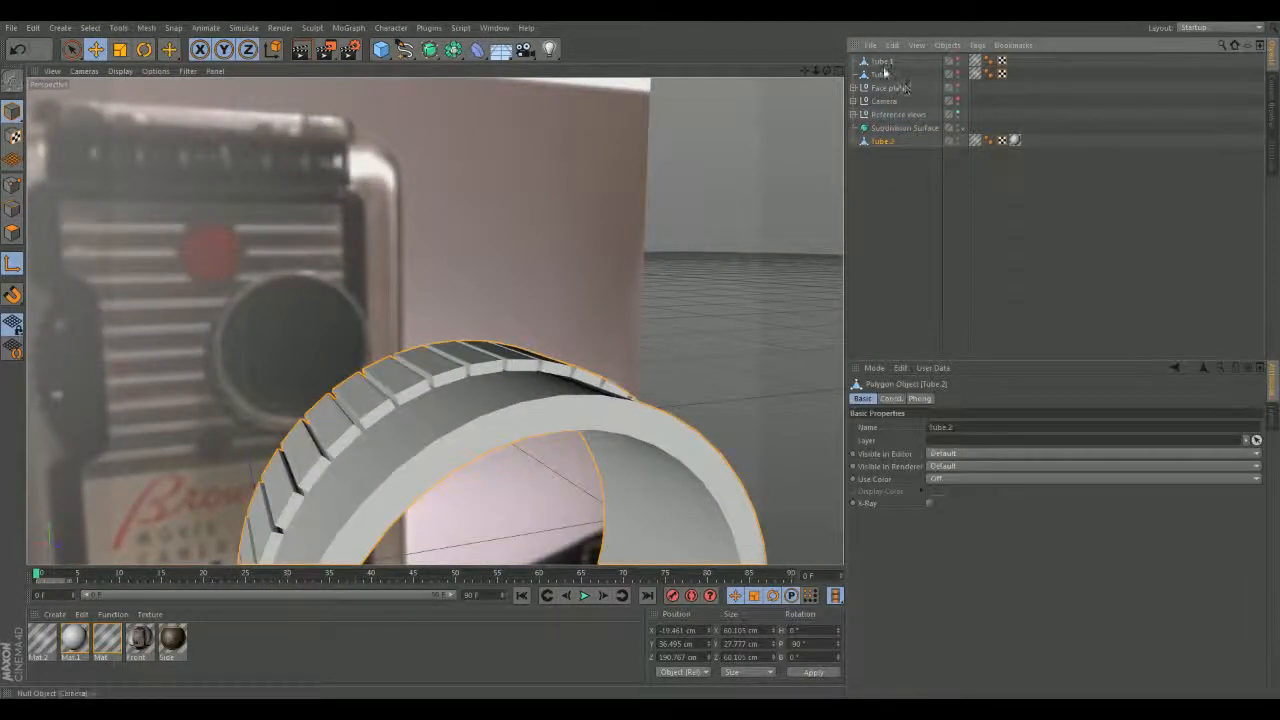
pyautogui.click(959, 139)
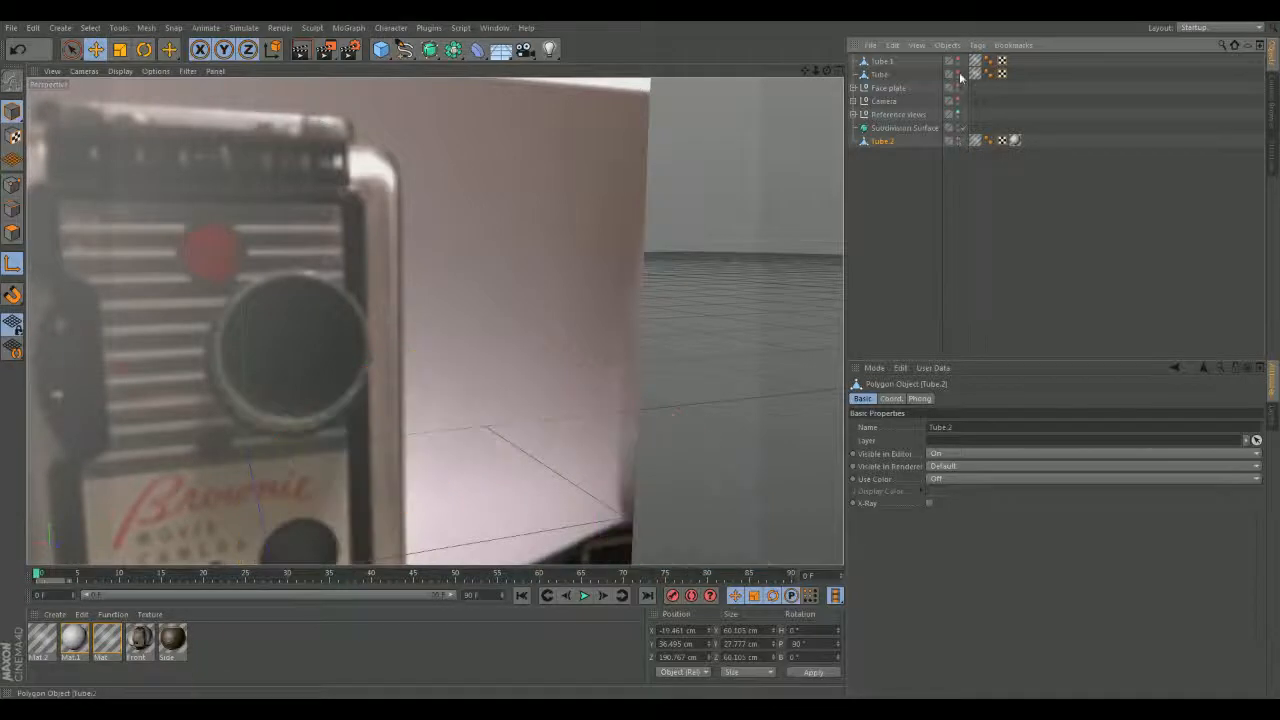
pyautogui.keyDown('alt'); pyautogui.moveTo(646, 329); pyautogui.dragTo(598, 284); pyautogui.keyUp('alt')
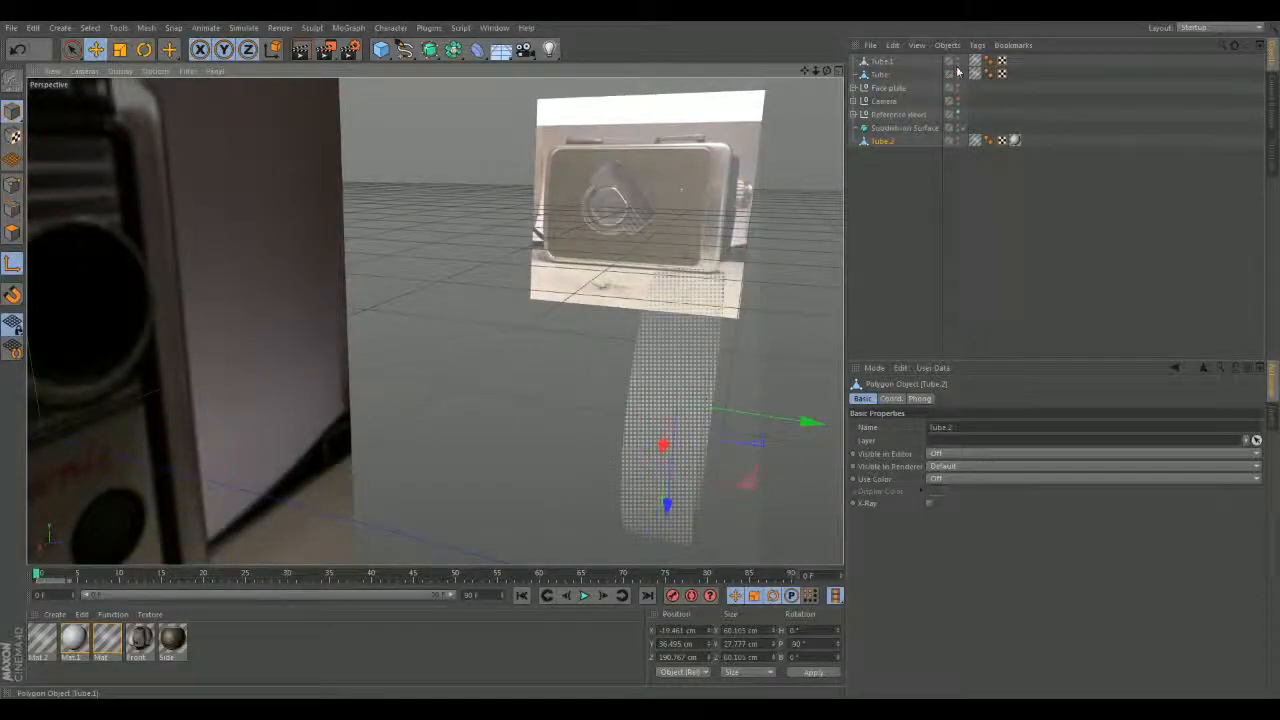
# Select Tube.1 and examine its mesh from the side against the reference images.
pyautogui.click(884, 63)
pyautogui.keyDown('alt'); pyautogui.moveTo(671, 251); pyautogui.dragTo(435, 323); pyautogui.keyUp('alt')
pyautogui.keyDown('alt'); pyautogui.moveTo(305, 330); pyautogui.dragTo(352, 323); pyautogui.keyUp('alt')
pyautogui.moveTo(372, 316)
pyautogui.keyDown('alt'); pyautogui.mouseDown()
pyautogui.moveTo(350, 312)
pyautogui.moveTo(400, 296)
pyautogui.mouseUp(); pyautogui.keyUp('alt')
pyautogui.keyDown('alt'); pyautogui.moveTo(197, 311); pyautogui.dragTo(448, 395); pyautogui.keyUp('alt')
pyautogui.scroll(-3, 319, 314)
pyautogui.scroll(5, 320, 316)
pyautogui.scroll(-3, 297, 290)
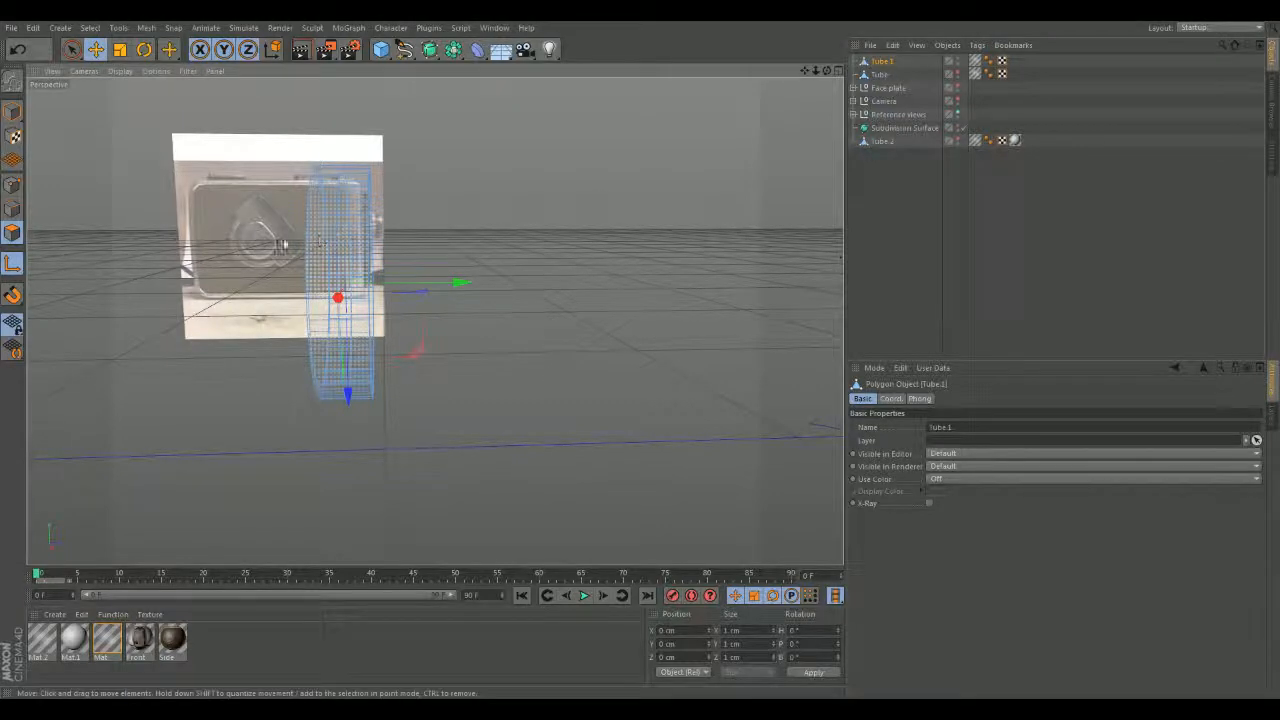
# Nest Tube.2 inside the Subdivision Surface again and restore its visibility in the editor.
pyautogui.moveTo(878, 142); pyautogui.dragTo(880, 128)
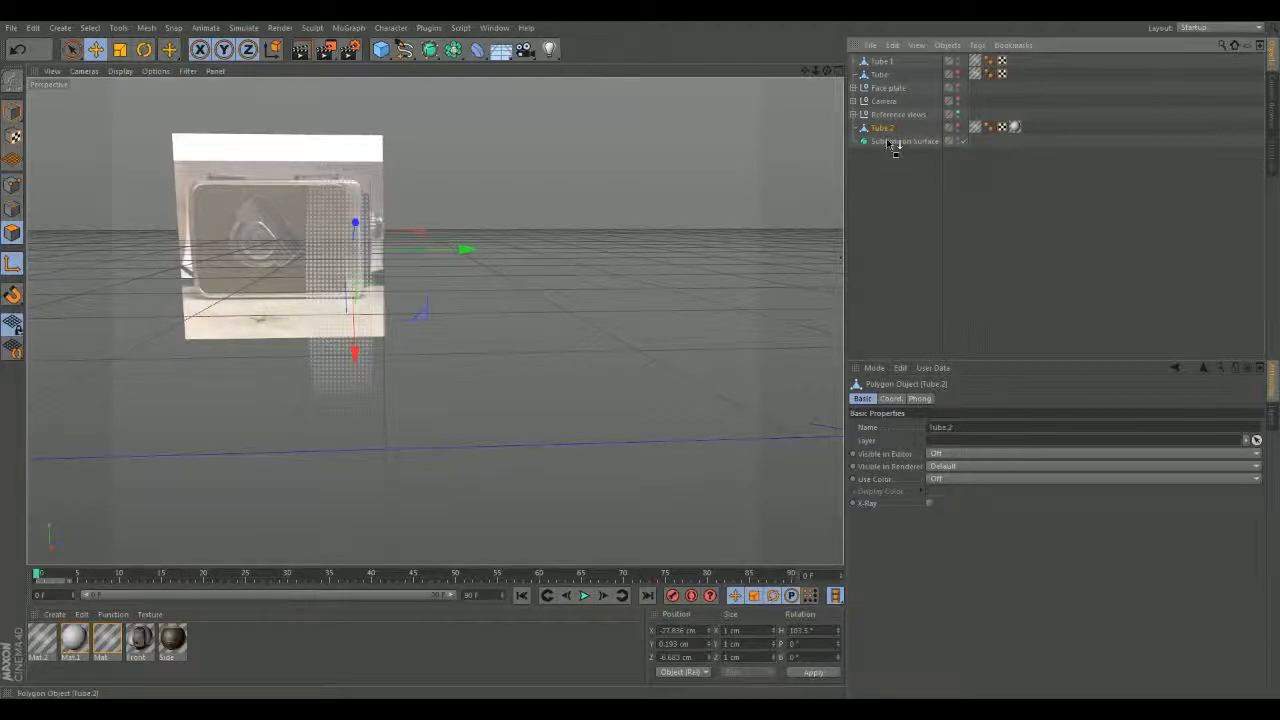
pyautogui.moveTo(893, 145); pyautogui.dragTo(886, 147)
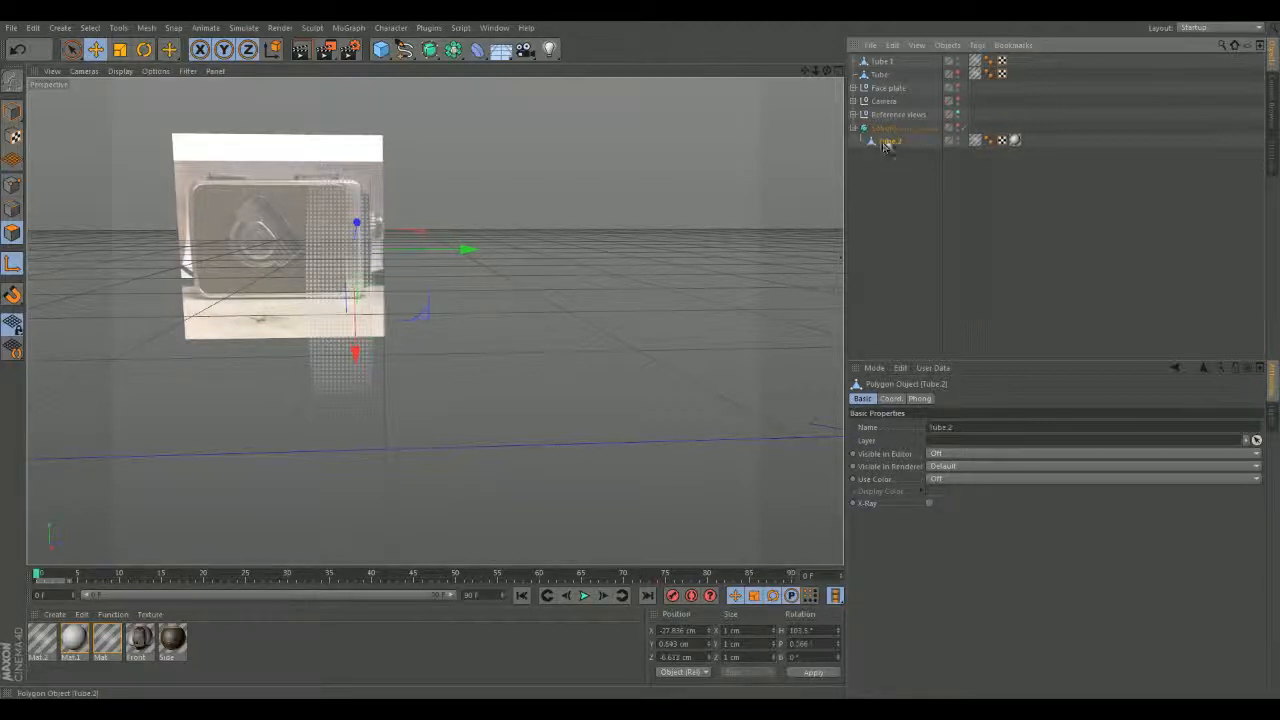
pyautogui.click(956, 138)
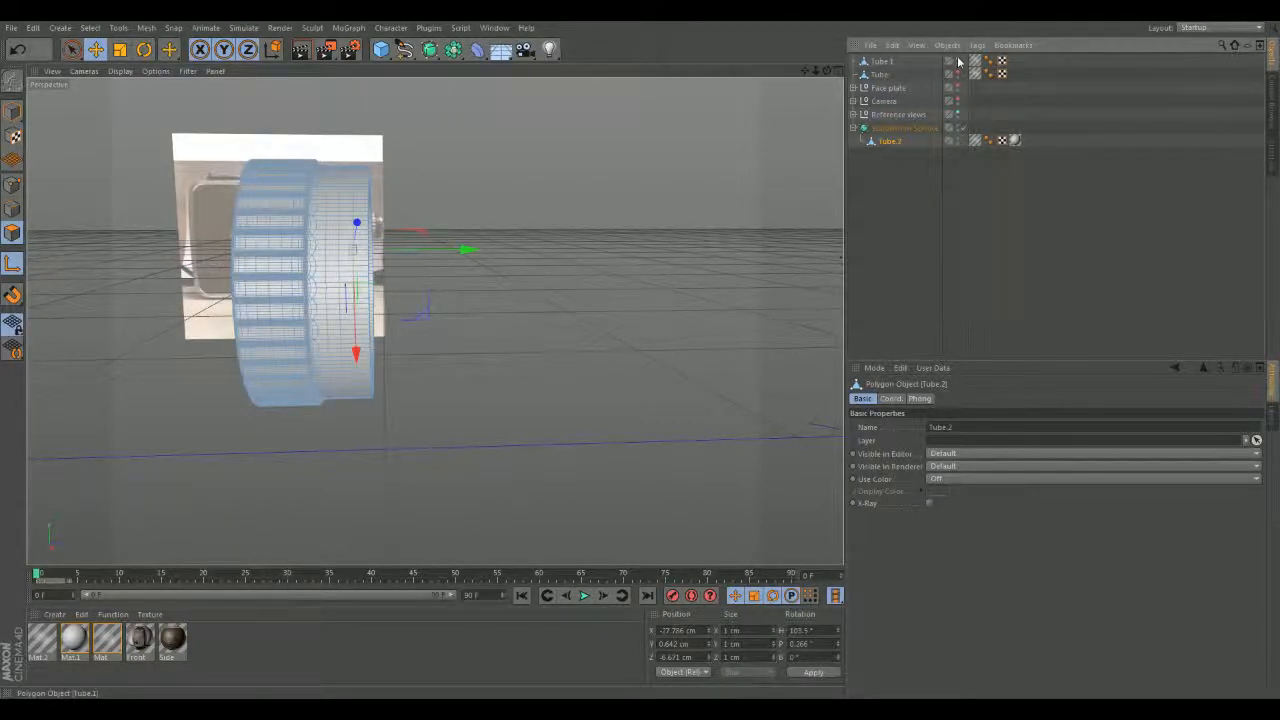
# Examine the smoothed ring's side, rim and inner wall from several angles, comparing it with Tube.1 and ending with Tube.2 selected.
pyautogui.keyDown('alt'); pyautogui.moveTo(600, 199); pyautogui.dragTo(620, 298); pyautogui.keyUp('alt')
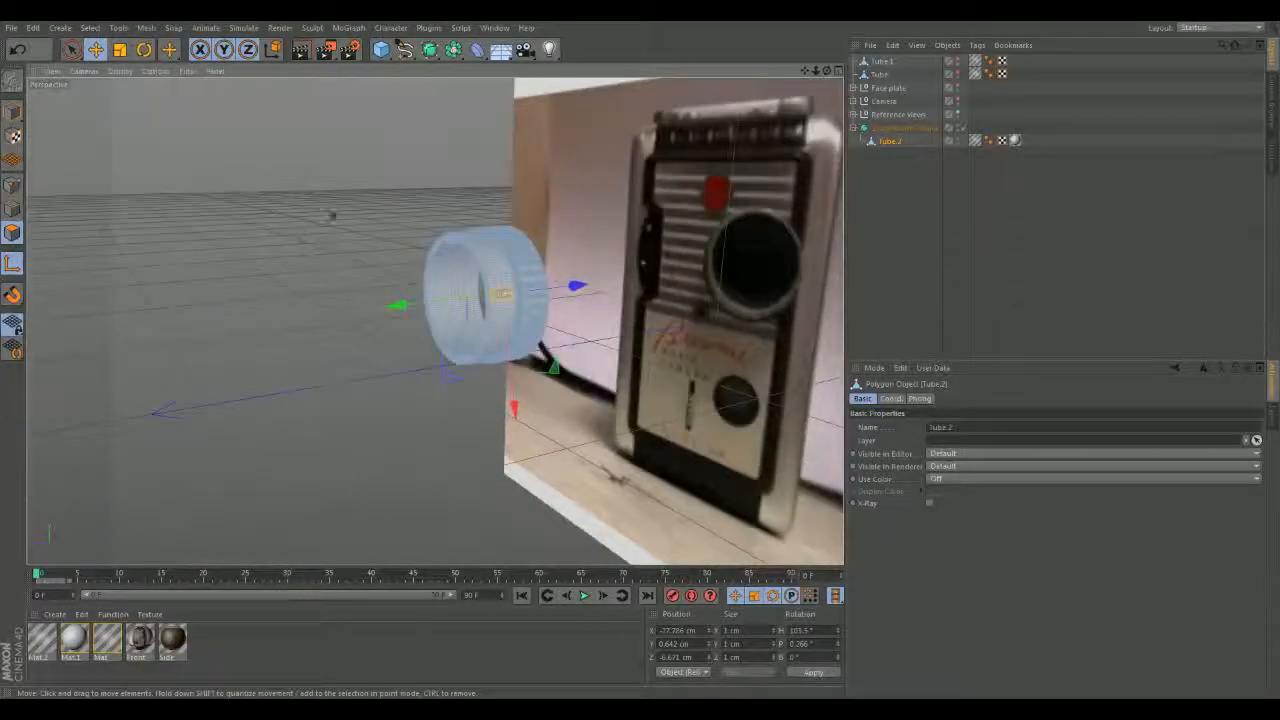
pyautogui.keyDown('alt'); pyautogui.moveTo(311, 126); pyautogui.dragTo(680, 257); pyautogui.keyUp('alt')
pyautogui.keyDown('alt'); pyautogui.moveTo(772, 136); pyautogui.dragTo(729, 238, button='middle'); pyautogui.keyUp('alt')
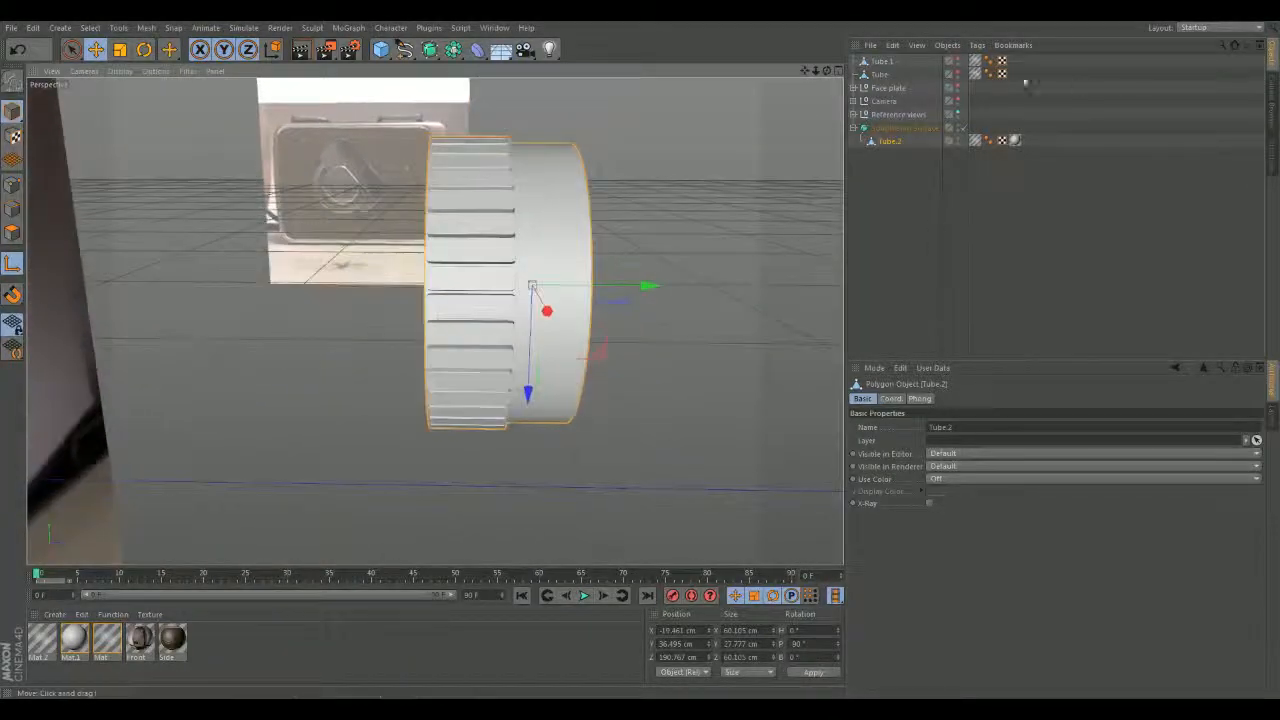
pyautogui.click(891, 62)
pyautogui.click(897, 73)
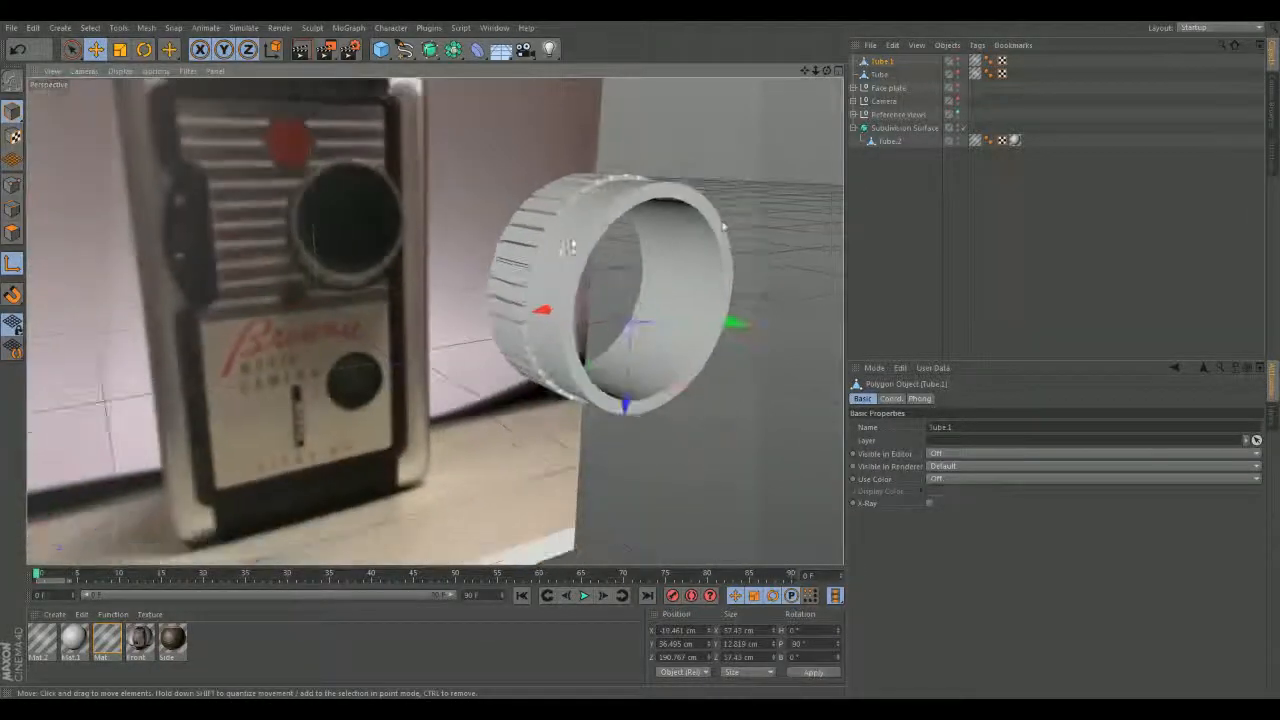
pyautogui.scroll(-4, 748, 206)
pyautogui.keyDown('alt'); pyautogui.moveTo(766, 194); pyautogui.dragTo(638, 236); pyautogui.keyUp('alt')
pyautogui.click(890, 142)
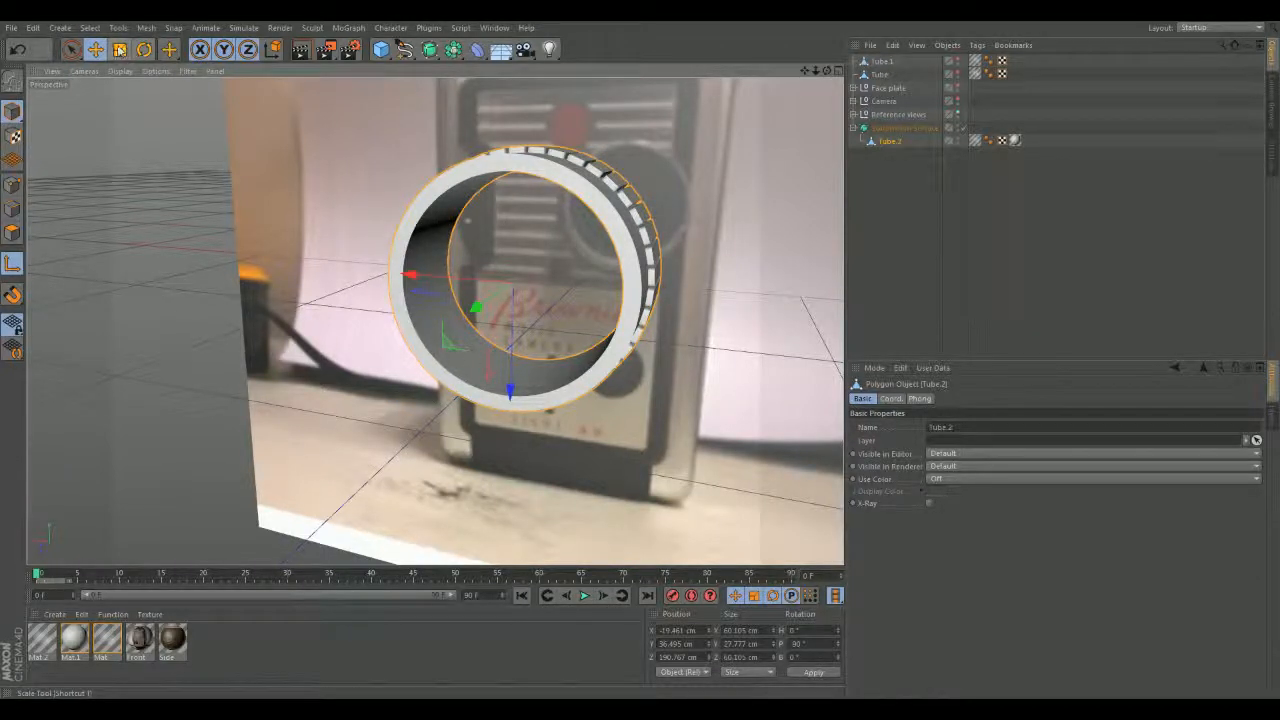
pyautogui.scroll(3, 143, 82)
pyautogui.scroll(-2, 349, 130)
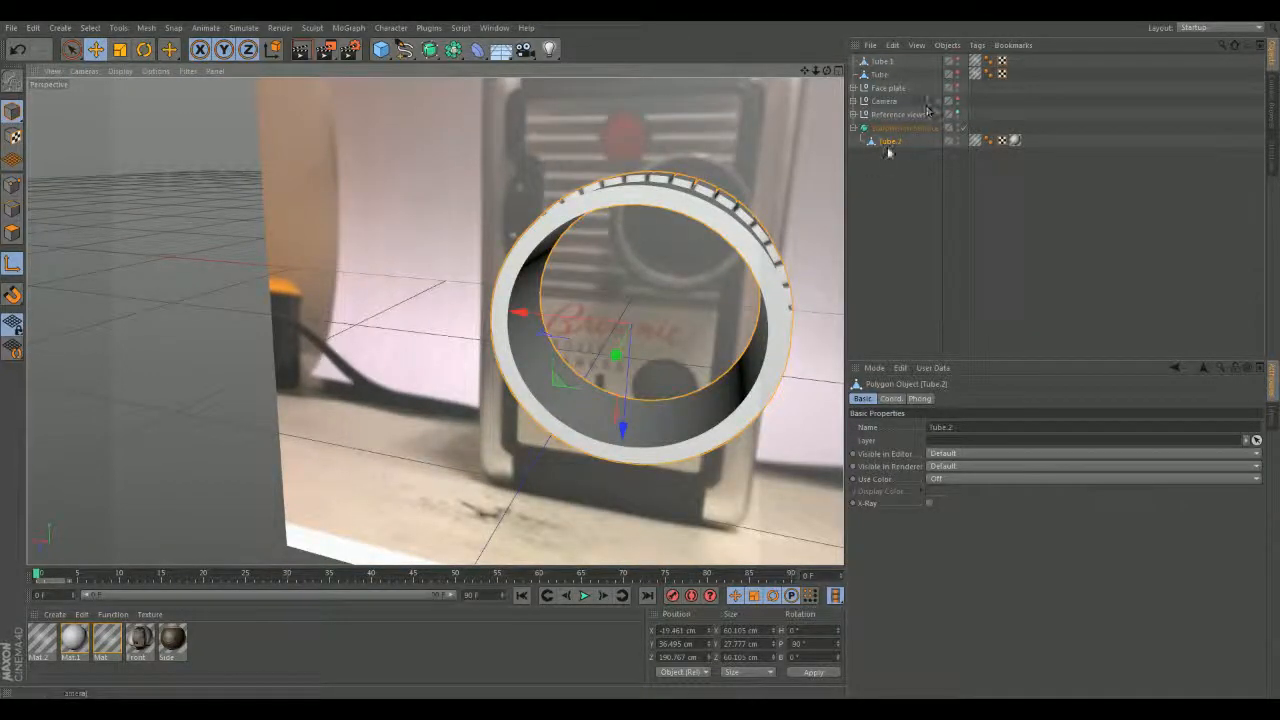
# Take Tube.2 out of the Subdivision Surface and switch it to polygon mode.
pyautogui.moveTo(889, 145); pyautogui.dragTo(886, 204)
pyautogui.keyDown('alt'); pyautogui.moveTo(713, 257); pyautogui.dragTo(699, 267); pyautogui.keyUp('alt')
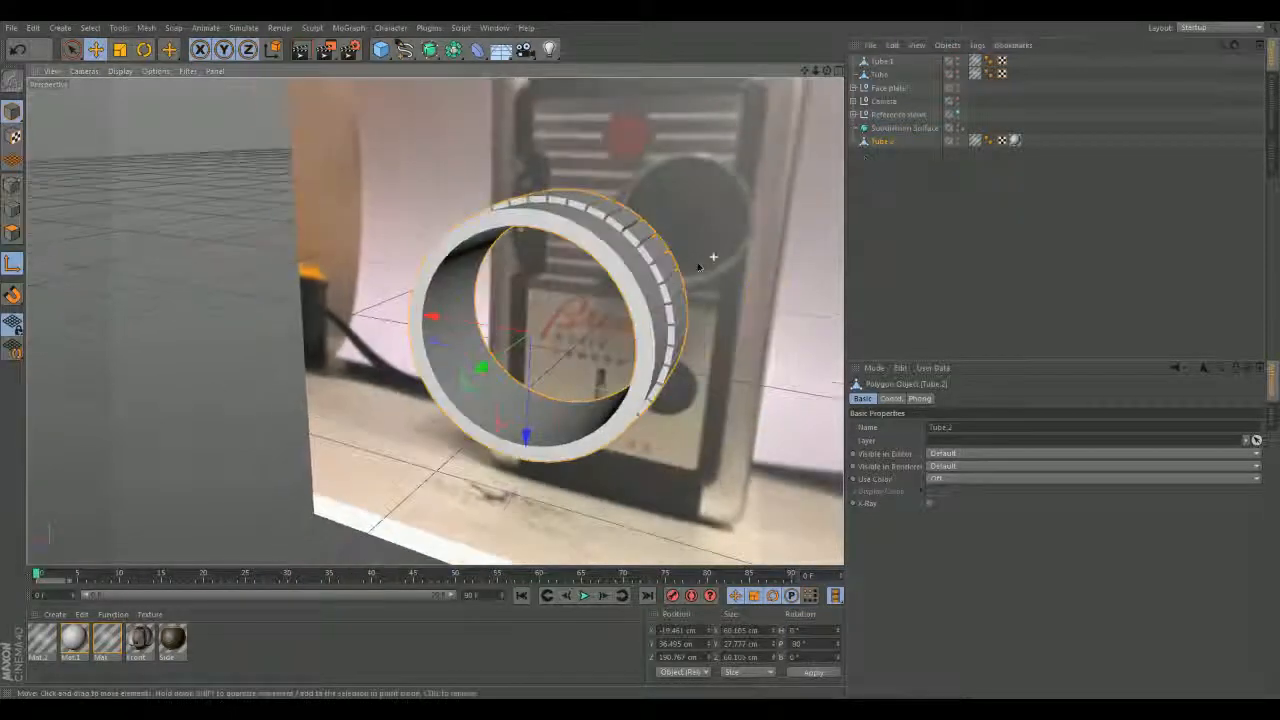
pyautogui.click(12, 187)
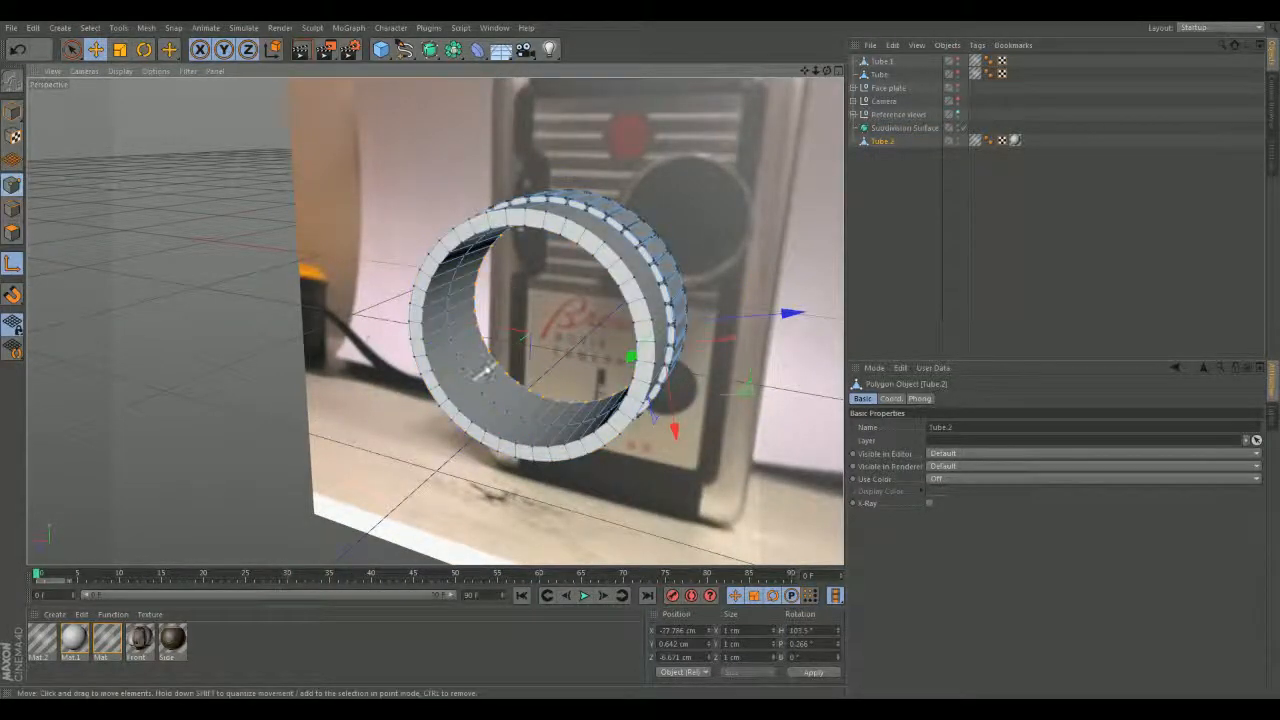
pyautogui.scroll(2, 484, 370)
pyautogui.keyDown('alt'); pyautogui.moveTo(493, 351); pyautogui.dragTo(470, 335); pyautogui.keyUp('alt')
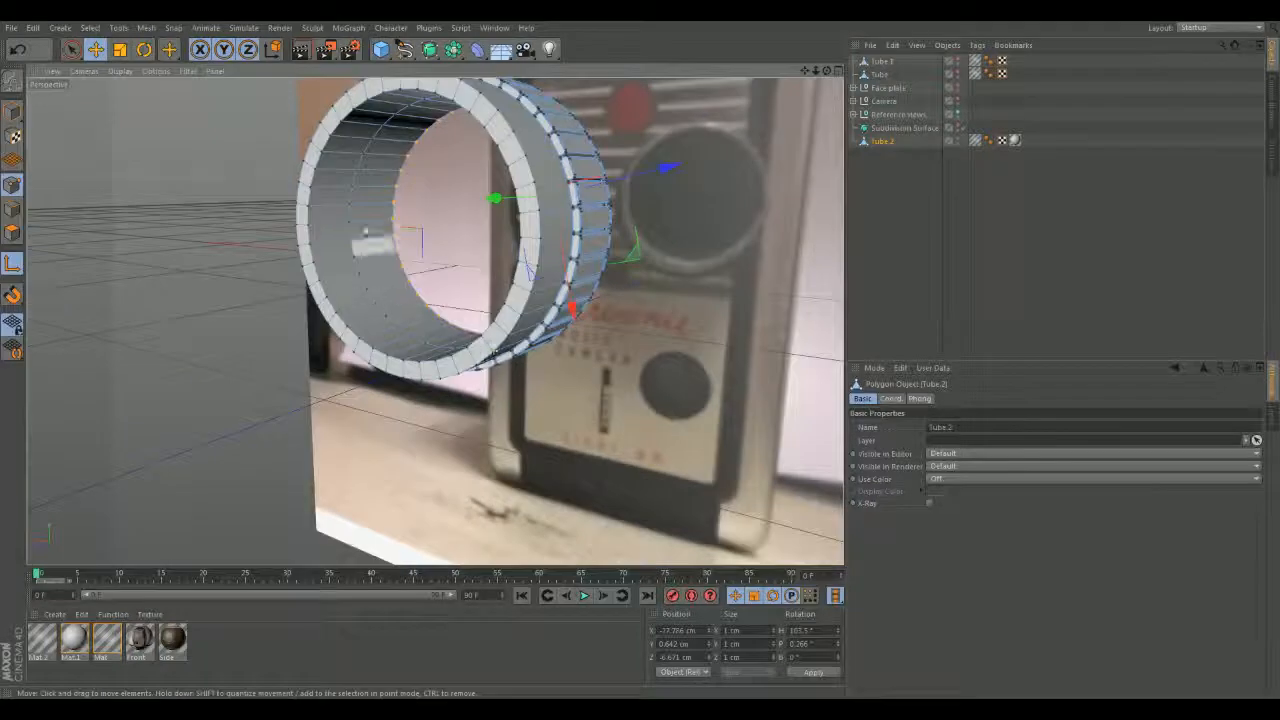
pyautogui.keyDown('alt'); pyautogui.moveTo(370, 195); pyautogui.dragTo(627, 371); pyautogui.keyUp('alt')
pyautogui.click(36, 232)
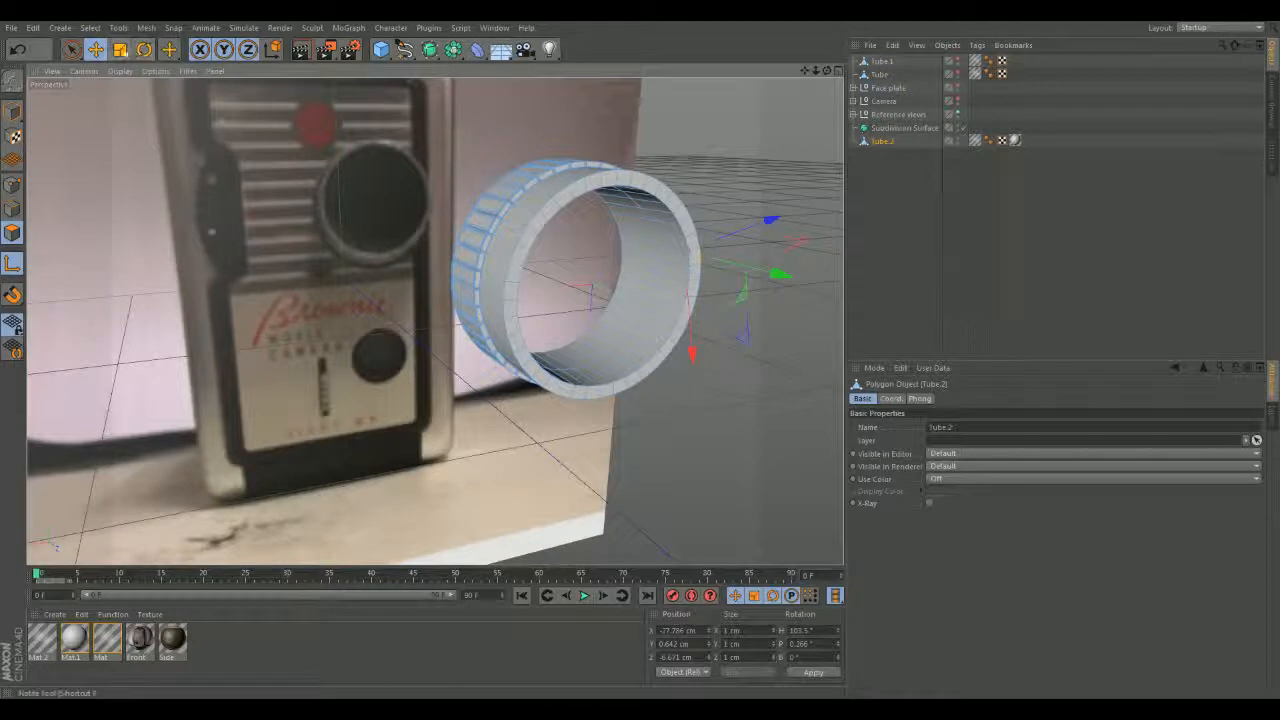
# Select the full band of polygons around Tube.2's inner wall at its ridged end with Live Selection.
pyautogui.click(71, 49)
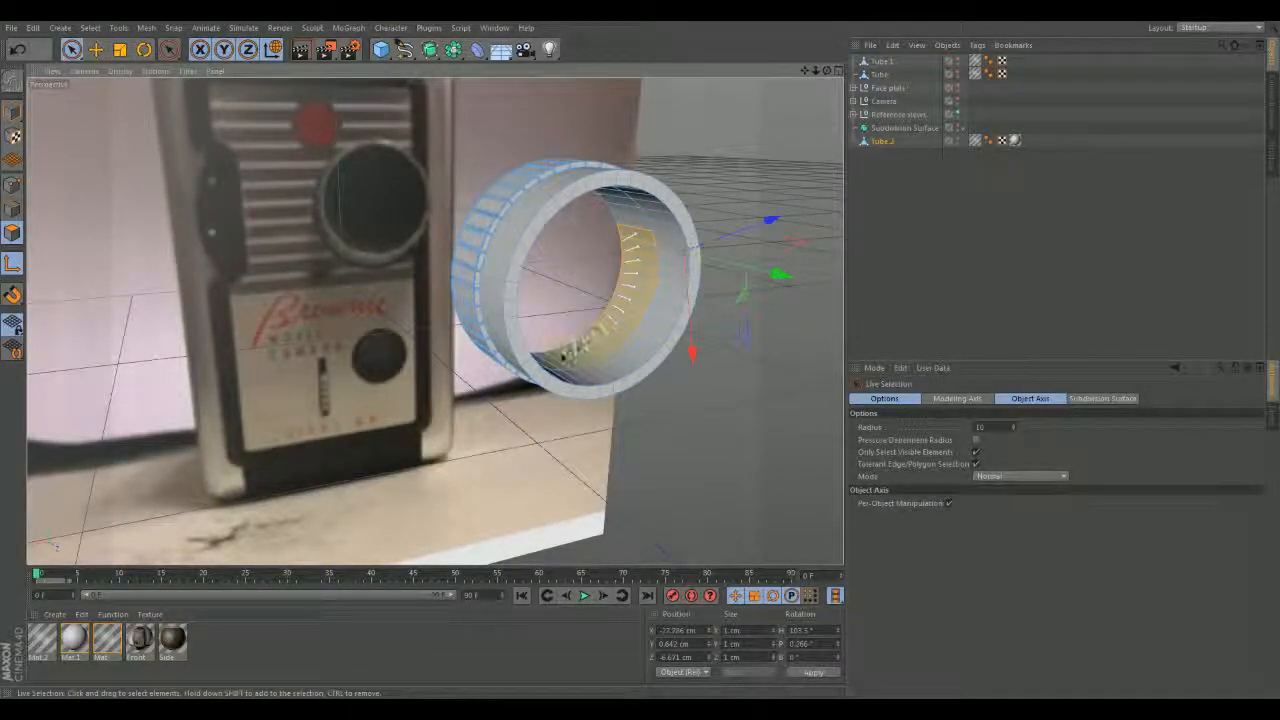
pyautogui.keyDown('alt'); pyautogui.moveTo(537, 362); pyautogui.dragTo(370, 370); pyautogui.keyUp('alt')
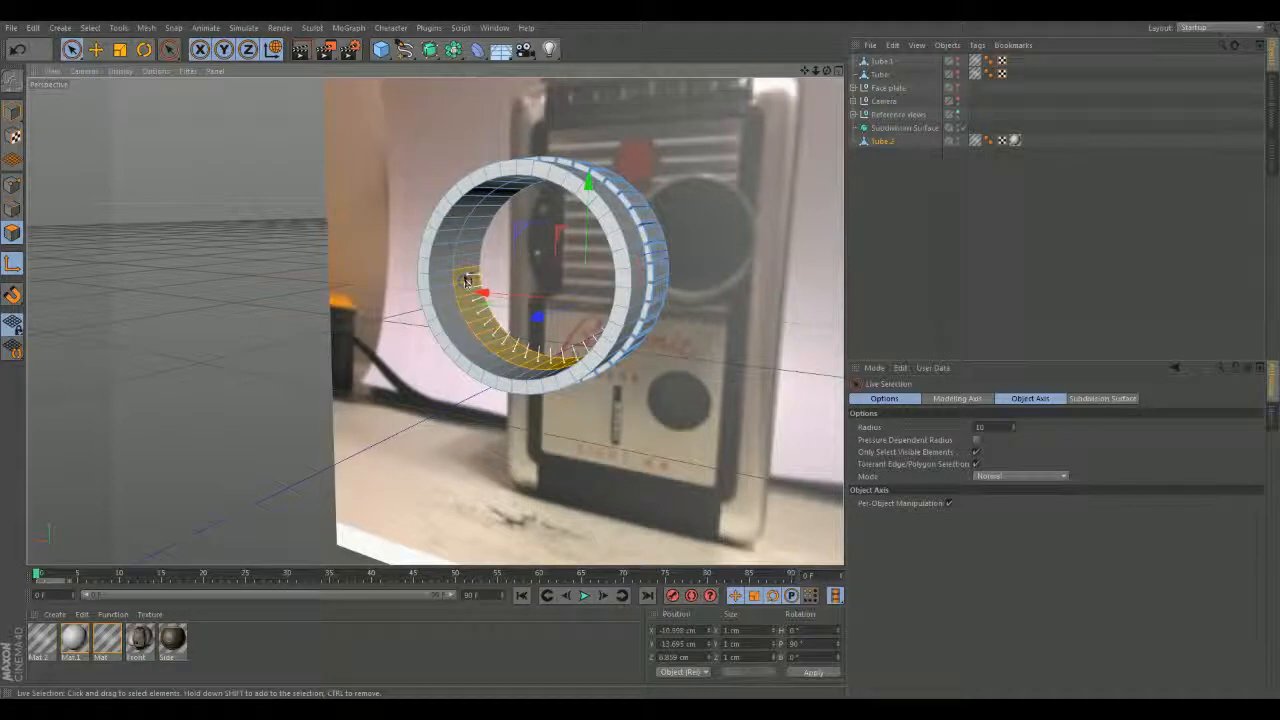
pyautogui.moveTo(470, 237)
pyautogui.keyDown('shift'); pyautogui.mouseDown()
pyautogui.moveTo(476, 222)
pyautogui.moveTo(520, 250)
pyautogui.moveTo(603, 255)
pyautogui.mouseUp(); pyautogui.keyUp('shift')
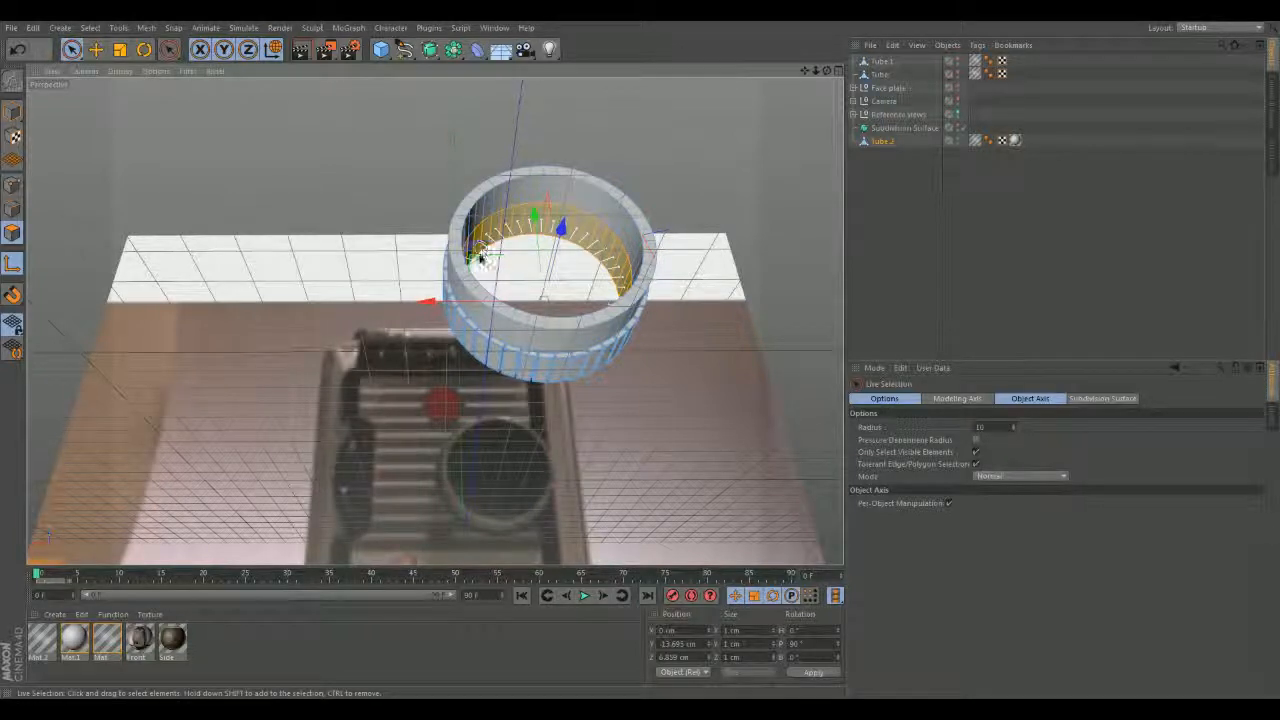
pyautogui.keyDown('alt'); pyautogui.moveTo(565, 268); pyautogui.dragTo(593, 453); pyautogui.keyUp('alt')
pyautogui.scroll(2, 594, 451)
pyautogui.scroll(2, 671, 465)
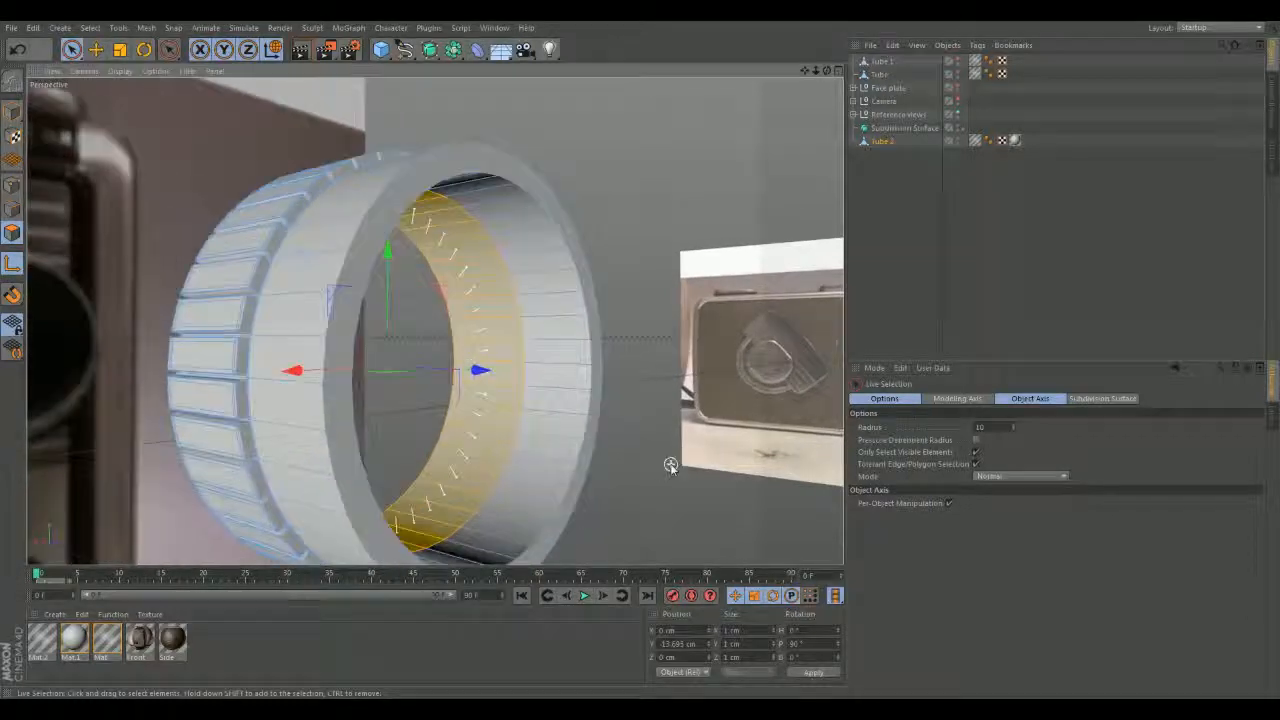
# Lock the Z axis for the Scale tool and try scaling the selected inner-wall polygons of Tube.2.
pyautogui.keyDown('alt'); pyautogui.moveTo(670, 465); pyautogui.dragTo(613, 458); pyautogui.keyUp('alt')
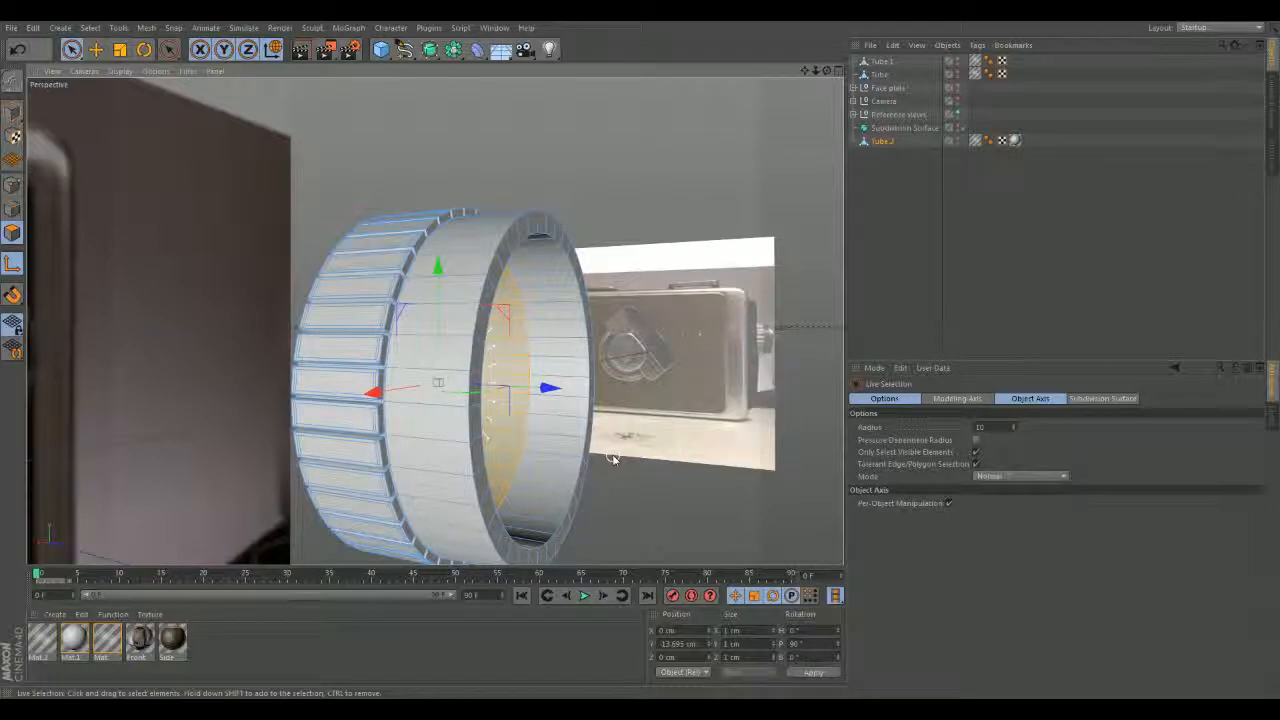
pyautogui.keyDown('alt'); pyautogui.moveTo(613, 458); pyautogui.dragTo(514, 305); pyautogui.keyUp('alt')
pyautogui.scroll(5, 529, 460)
pyautogui.scroll(-3, 529, 460)
pyautogui.keyDown('alt'); pyautogui.moveTo(529, 460); pyautogui.dragTo(359, 362); pyautogui.keyUp('alt')
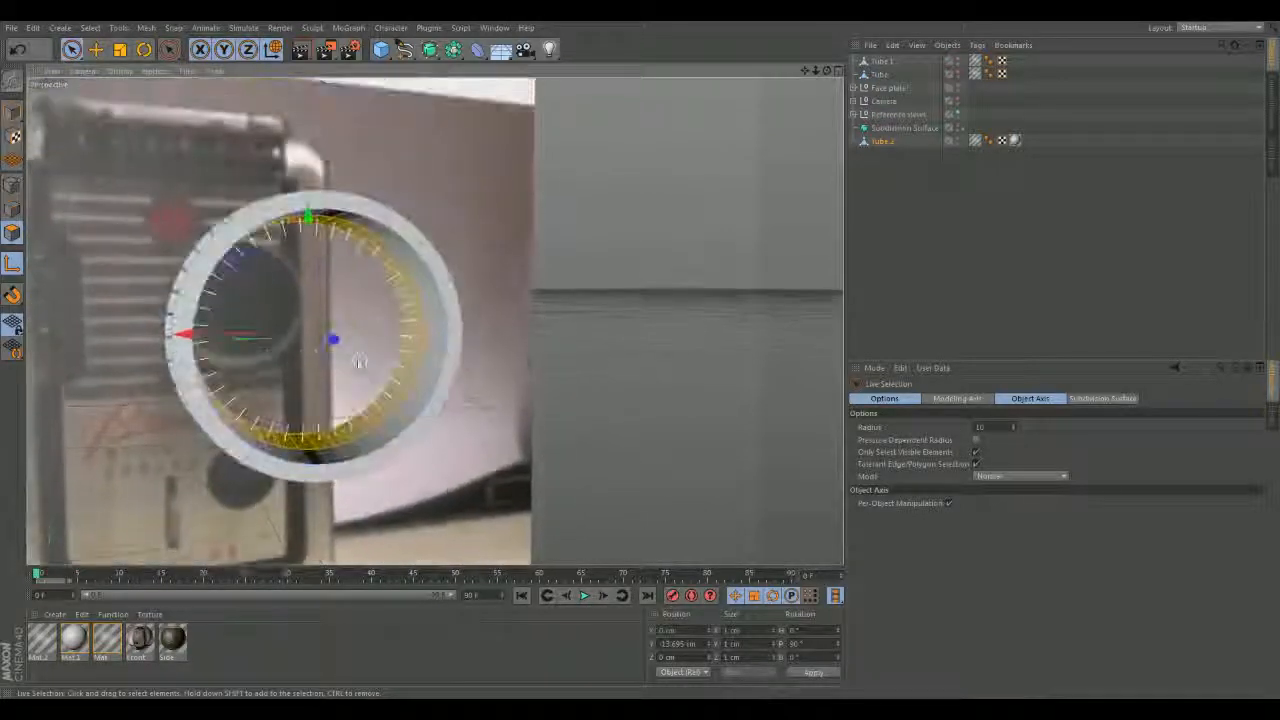
pyautogui.click(121, 50)
pyautogui.moveTo(238, 266); pyautogui.dragTo(248, 274)
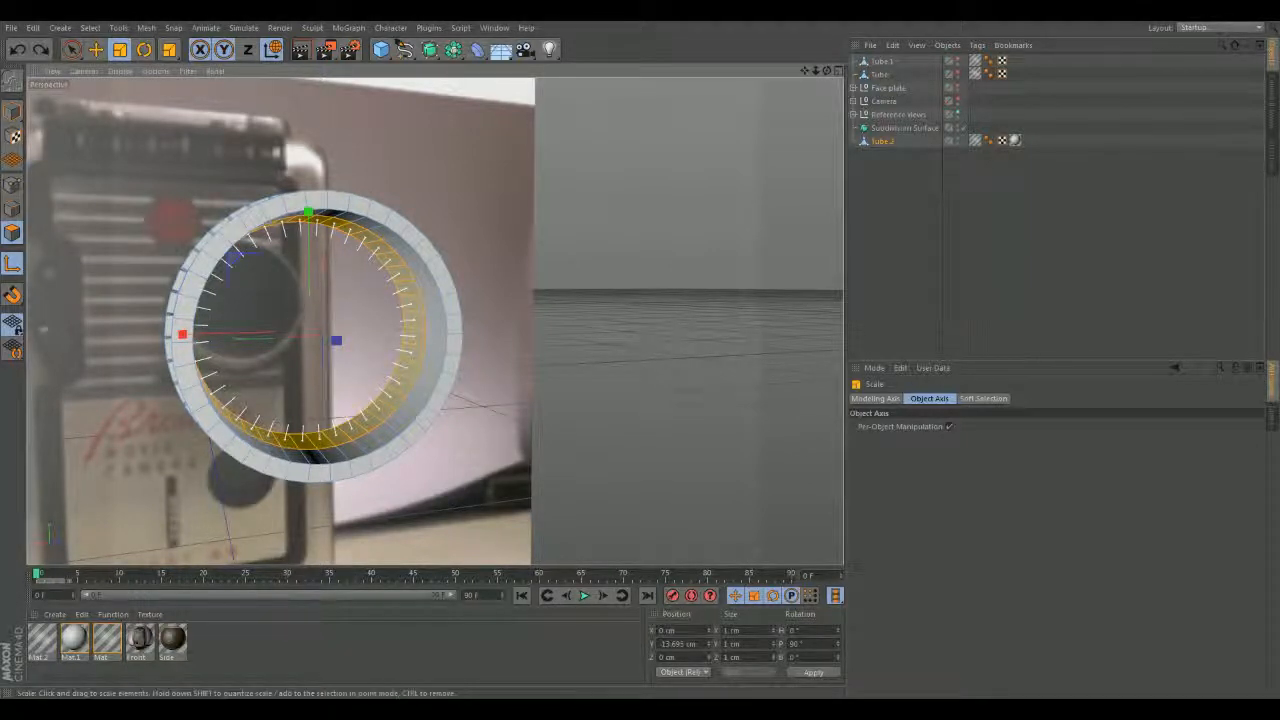
# Toggle axis modification off and undo a trial scale of the selected inner-wall polygons.
pyautogui.moveTo(434, 323)
pyautogui.keyDown('alt'); pyautogui.mouseDown()
pyautogui.moveTo(396, 318)
pyautogui.moveTo(438, 314)
pyautogui.mouseUp(); pyautogui.keyUp('alt')
pyautogui.scroll(2, 412, 272)
pyautogui.scroll(1, 412, 272)
pyautogui.click(9, 264)
pyautogui.moveTo(273, 225); pyautogui.dragTo(275, 236)
pyautogui.hotkey('ctrl', 'z')
# Try shrinking the selected inner-wall polygon band to about 36.85 cm in diameter.
pyautogui.moveTo(200, 280); pyautogui.dragTo(380, 213)
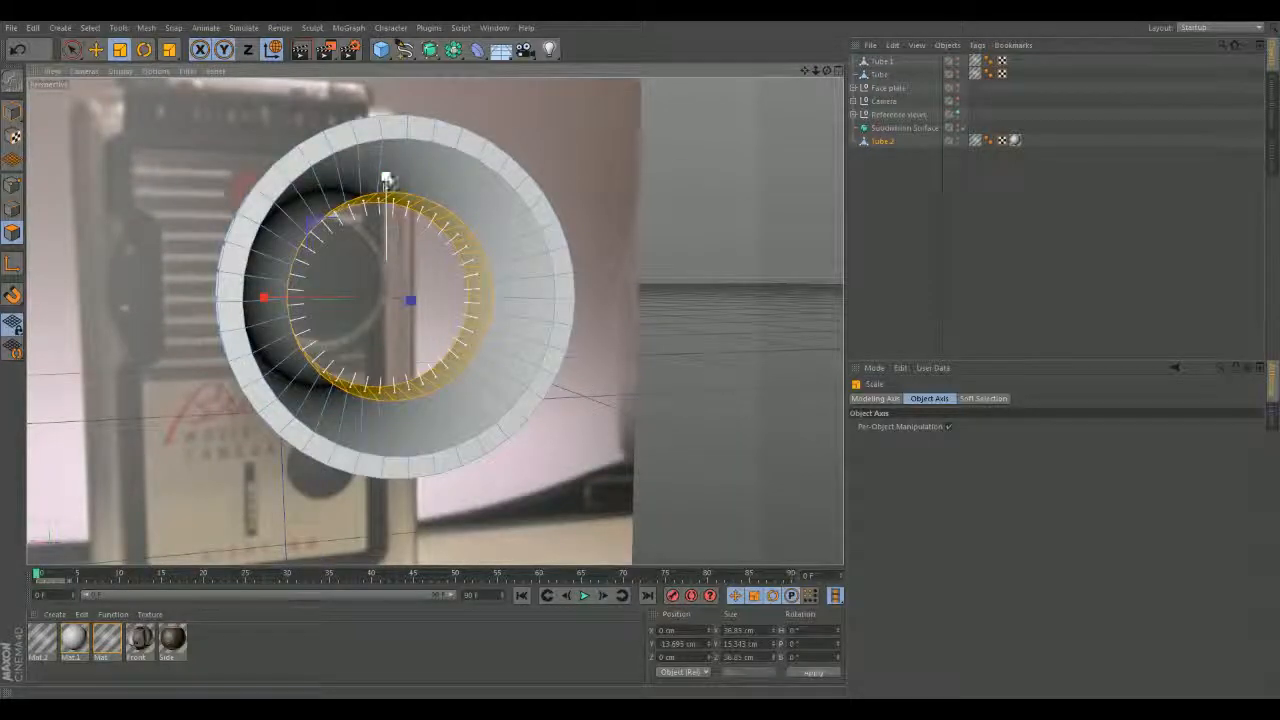
pyautogui.moveTo(388, 185)
pyautogui.keyDown('alt'); pyautogui.mouseDown()
pyautogui.moveTo(580, 355)
pyautogui.moveTo(508, 323)
pyautogui.moveTo(517, 306)
pyautogui.moveTo(589, 320)
pyautogui.mouseUp(); pyautogui.keyUp('alt')
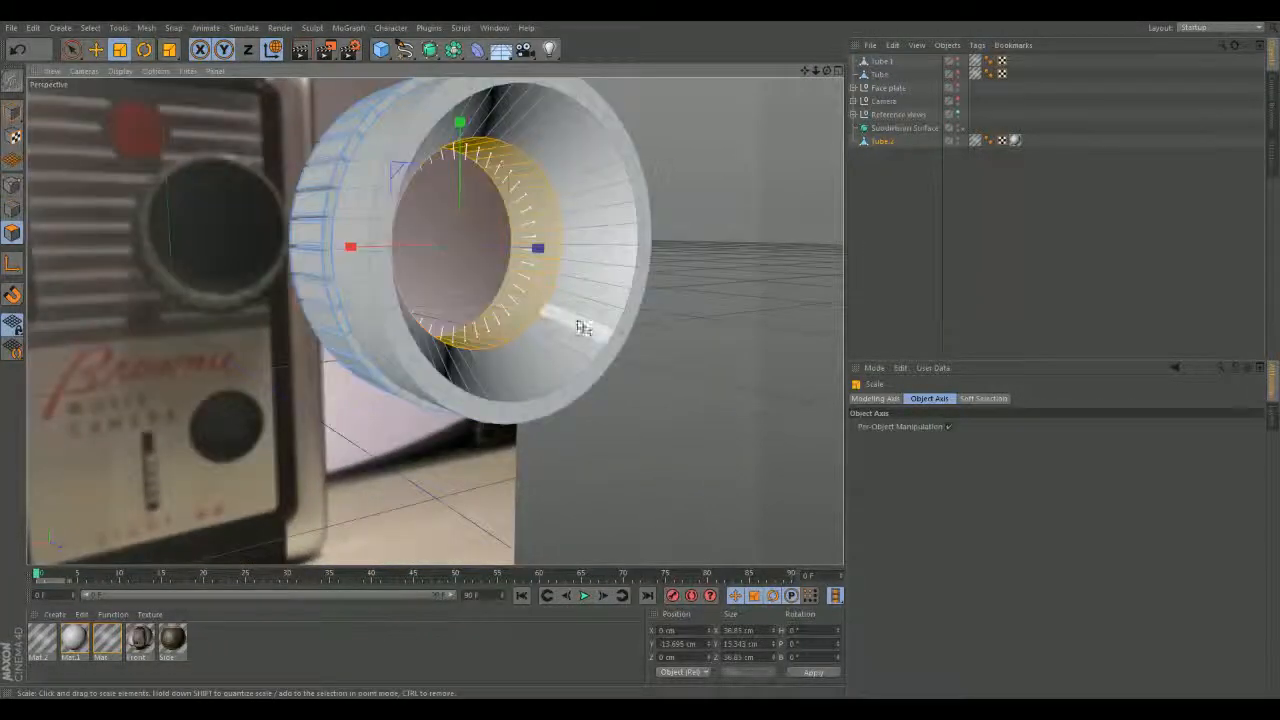
pyautogui.keyDown('alt'); pyautogui.moveTo(617, 375); pyautogui.dragTo(562, 352); pyautogui.keyUp('alt')
# Cut a loop around Tube.2's inner wall between the selected polygon band and the front rim, using the Knife in Loop mode.
pyautogui.rightClick(771, 364)
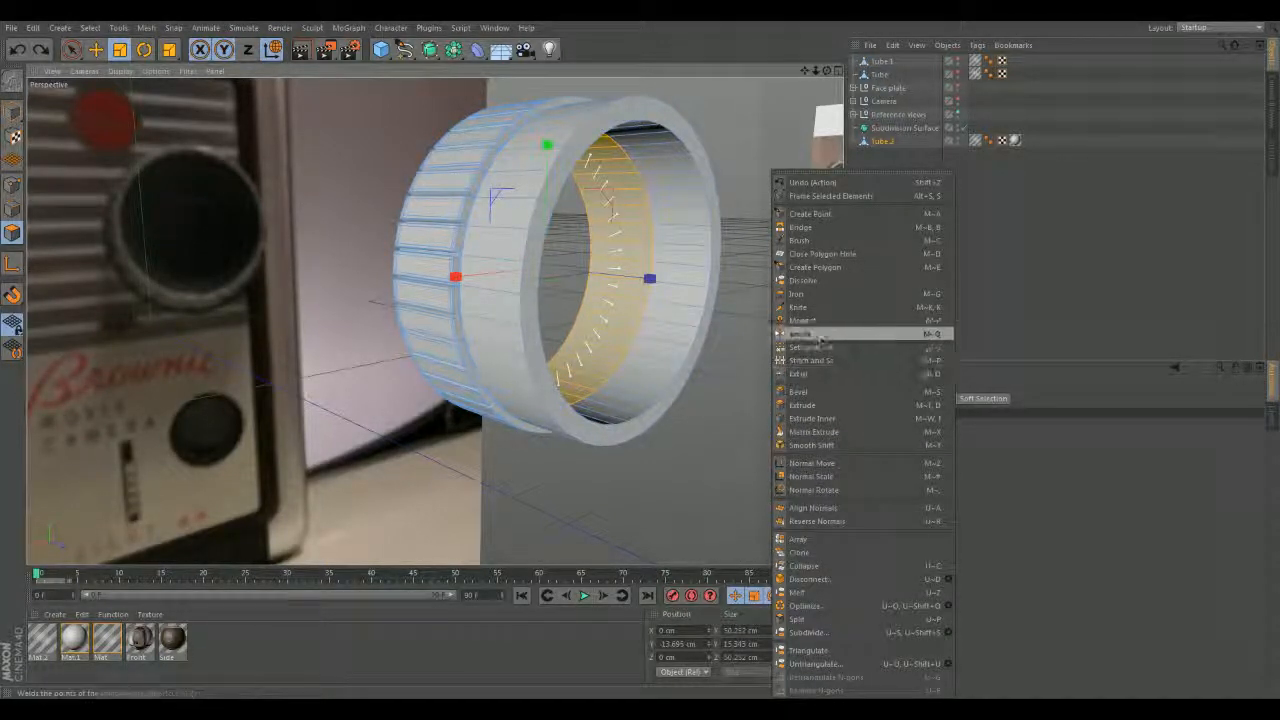
pyautogui.click(807, 307)
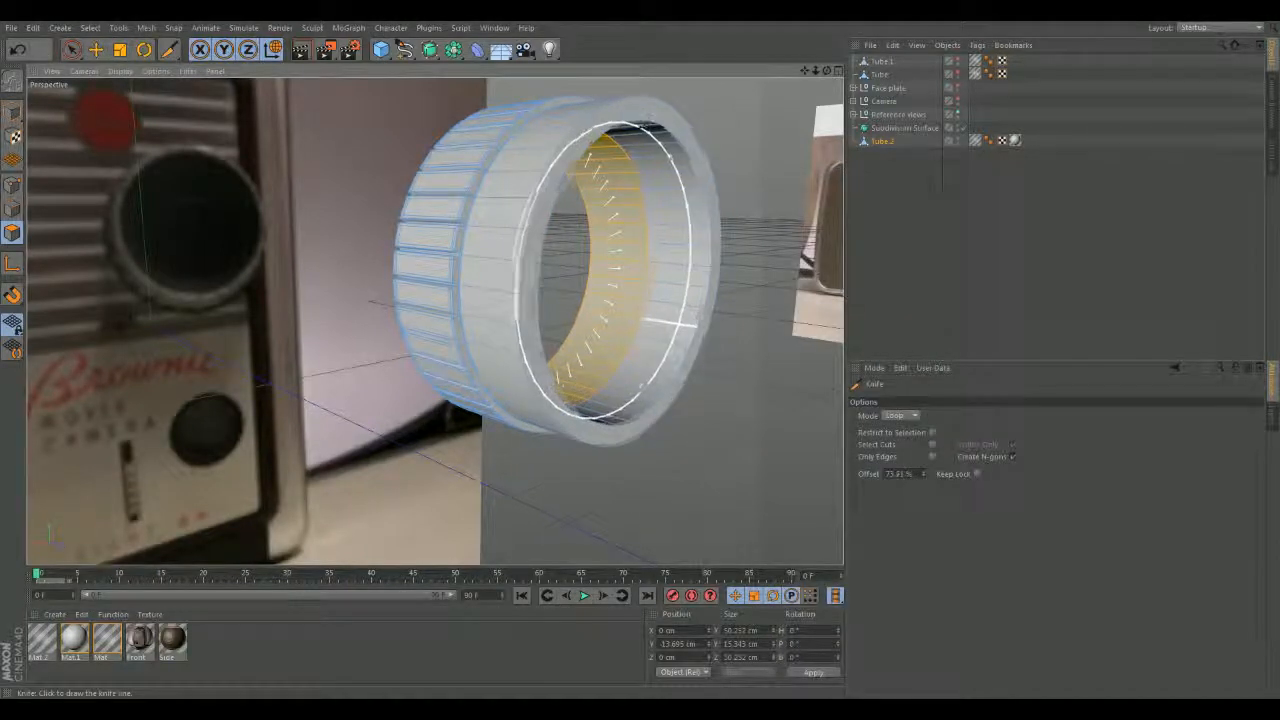
pyautogui.click(663, 321)
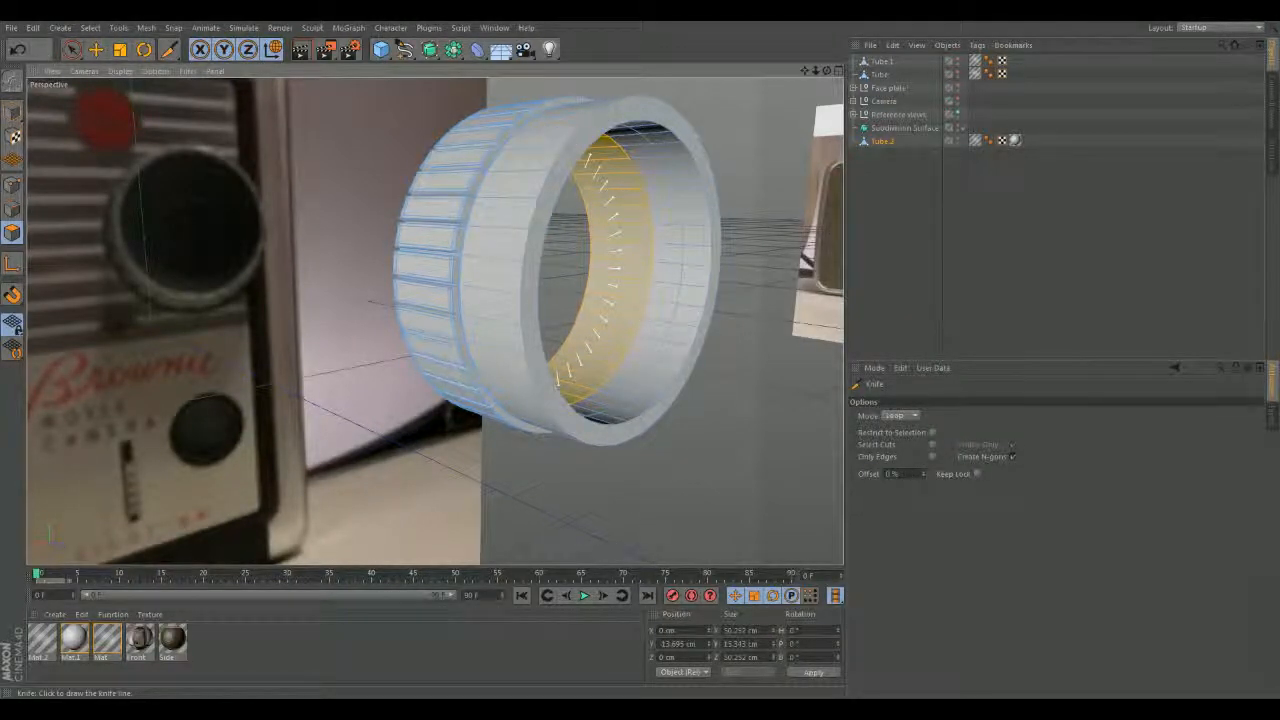
# Shrink the selected inner-wall polygon band of Tube.2 evenly in X and Y with the Scale tool.
pyautogui.scroll(2, 708, 396)
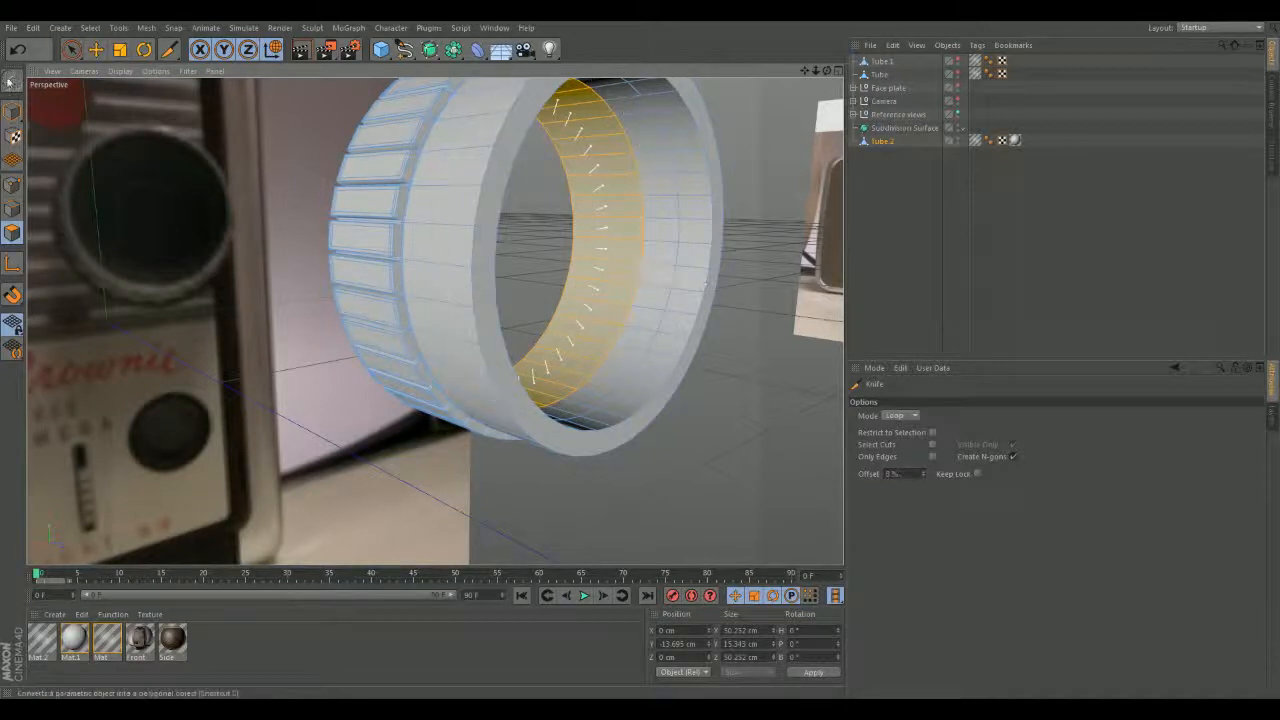
pyautogui.click(119, 49)
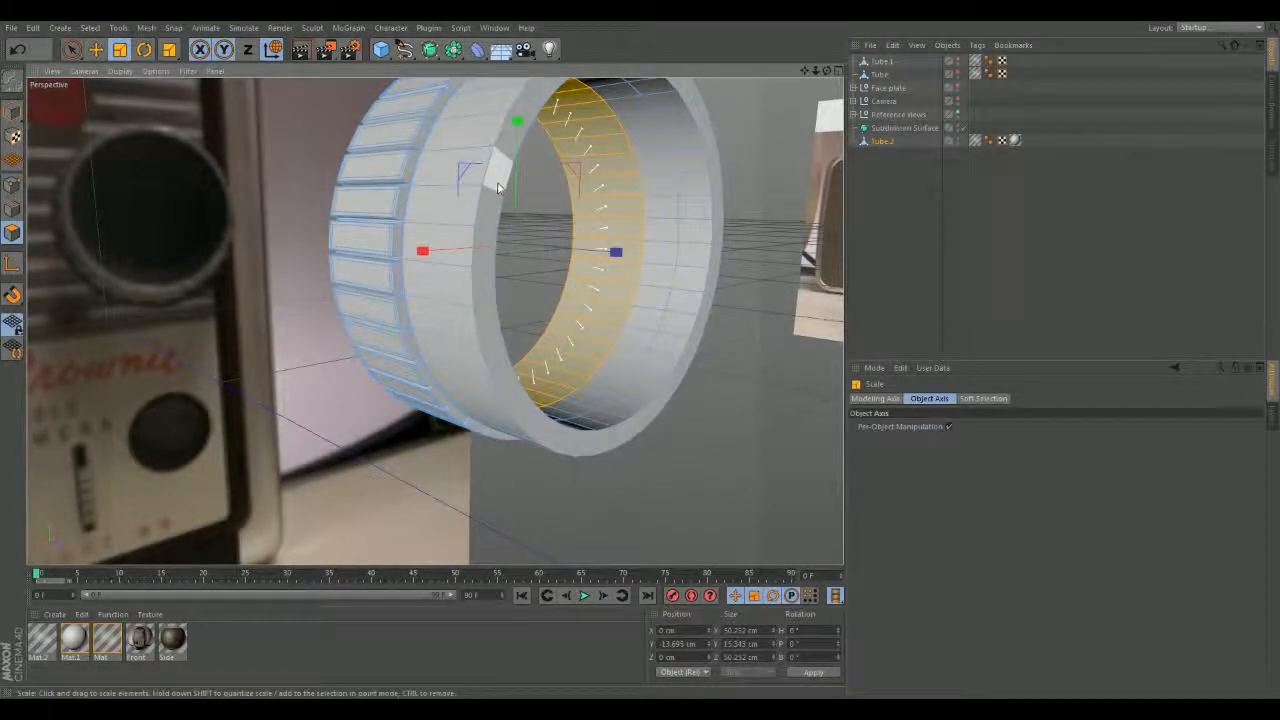
pyautogui.moveTo(469, 172); pyautogui.dragTo(476, 177)
pyautogui.keyDown('alt'); pyautogui.moveTo(512, 186); pyautogui.dragTo(340, 191); pyautogui.keyUp('alt')
# Select the ring of points along the back edge of Tube.2's inner opening with Live Selection.
pyautogui.click(13, 188)
pyautogui.keyDown('alt'); pyautogui.moveTo(300, 248); pyautogui.dragTo(370, 262); pyautogui.keyUp('alt')
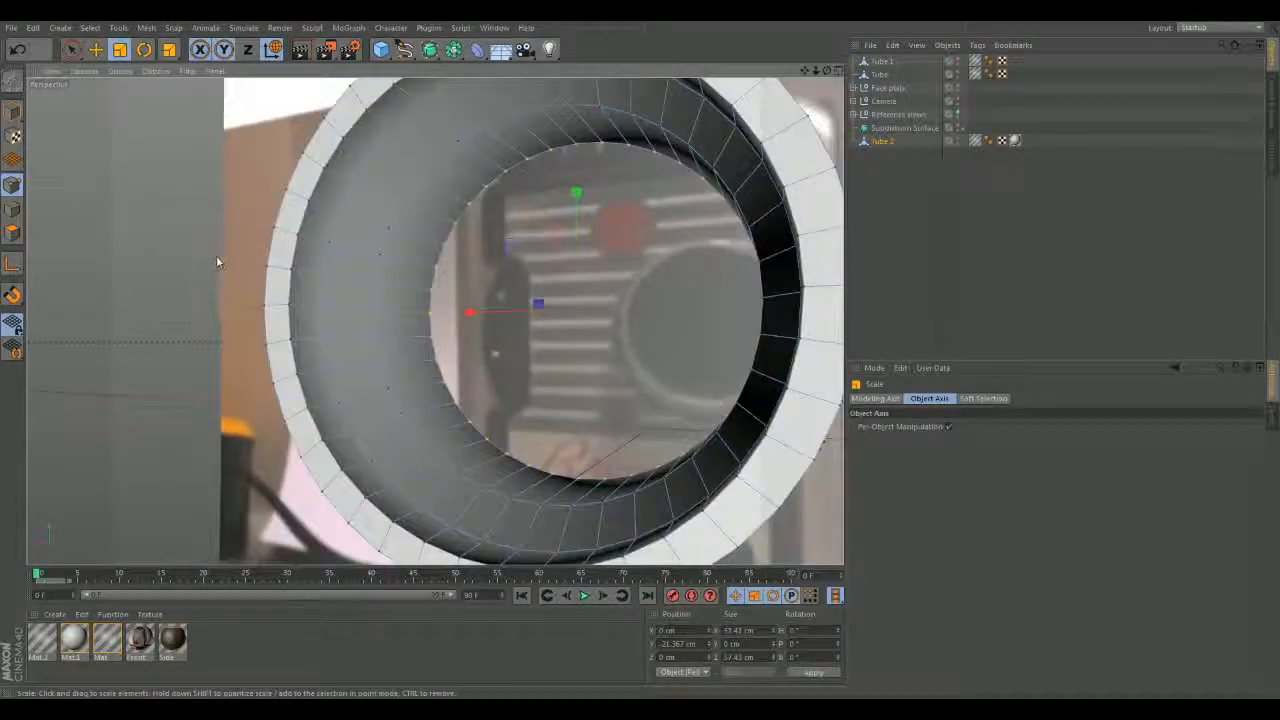
pyautogui.click(71, 50)
pyautogui.click(111, 177)
pyautogui.keyDown('alt'); pyautogui.moveTo(270, 240); pyautogui.dragTo(187, 245); pyautogui.keyUp('alt')
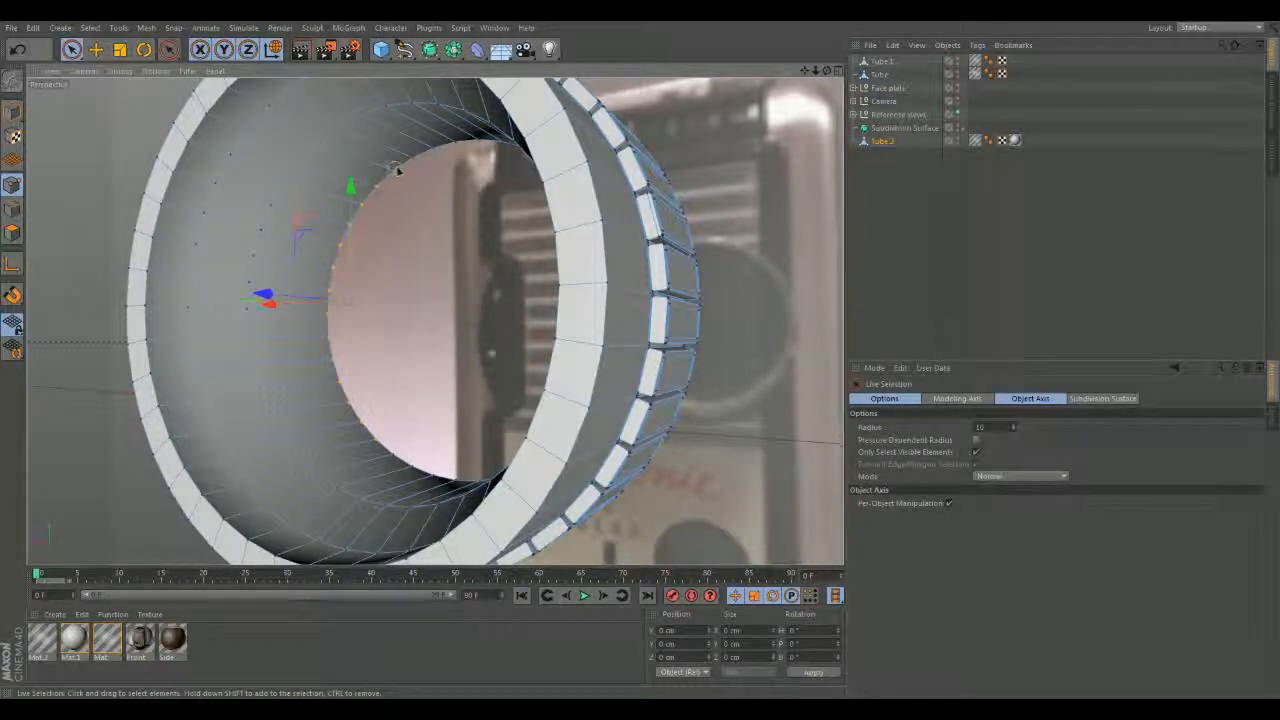
pyautogui.keyDown('alt'); pyautogui.moveTo(487, 150); pyautogui.dragTo(452, 248); pyautogui.keyUp('alt')
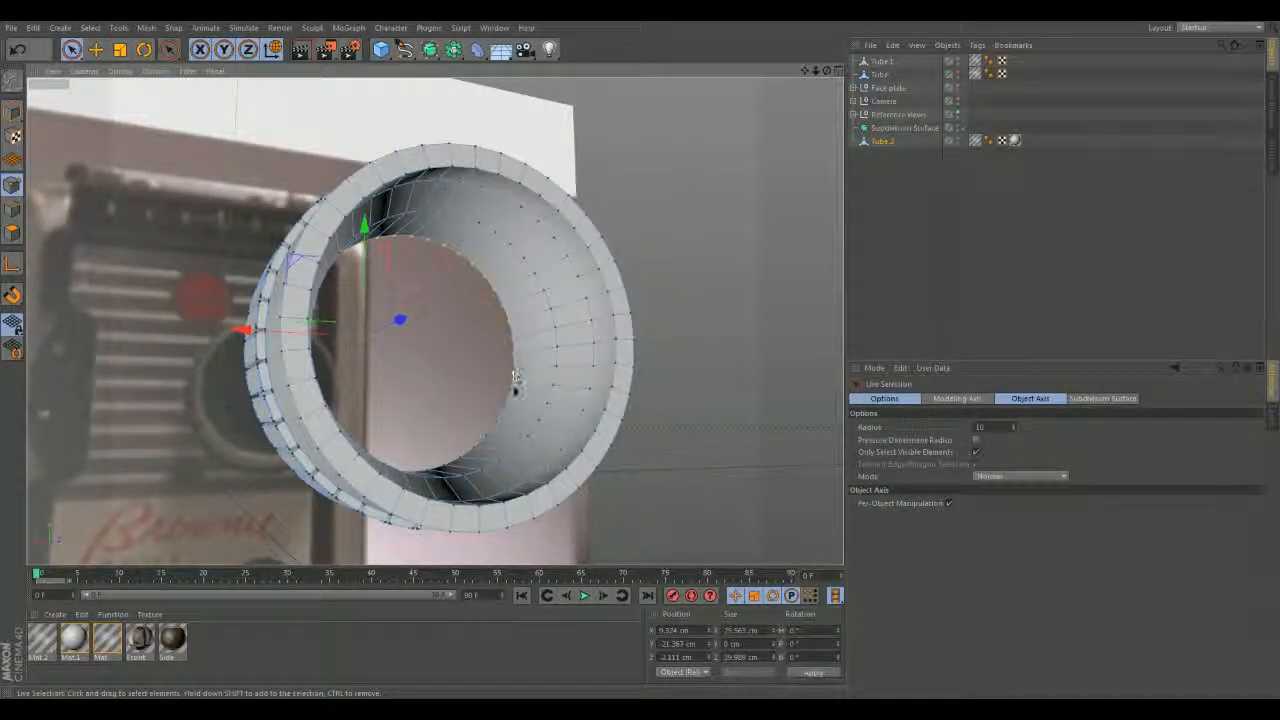
pyautogui.keyDown('alt'); pyautogui.moveTo(452, 407); pyautogui.dragTo(250, 370); pyautogui.keyUp('alt')
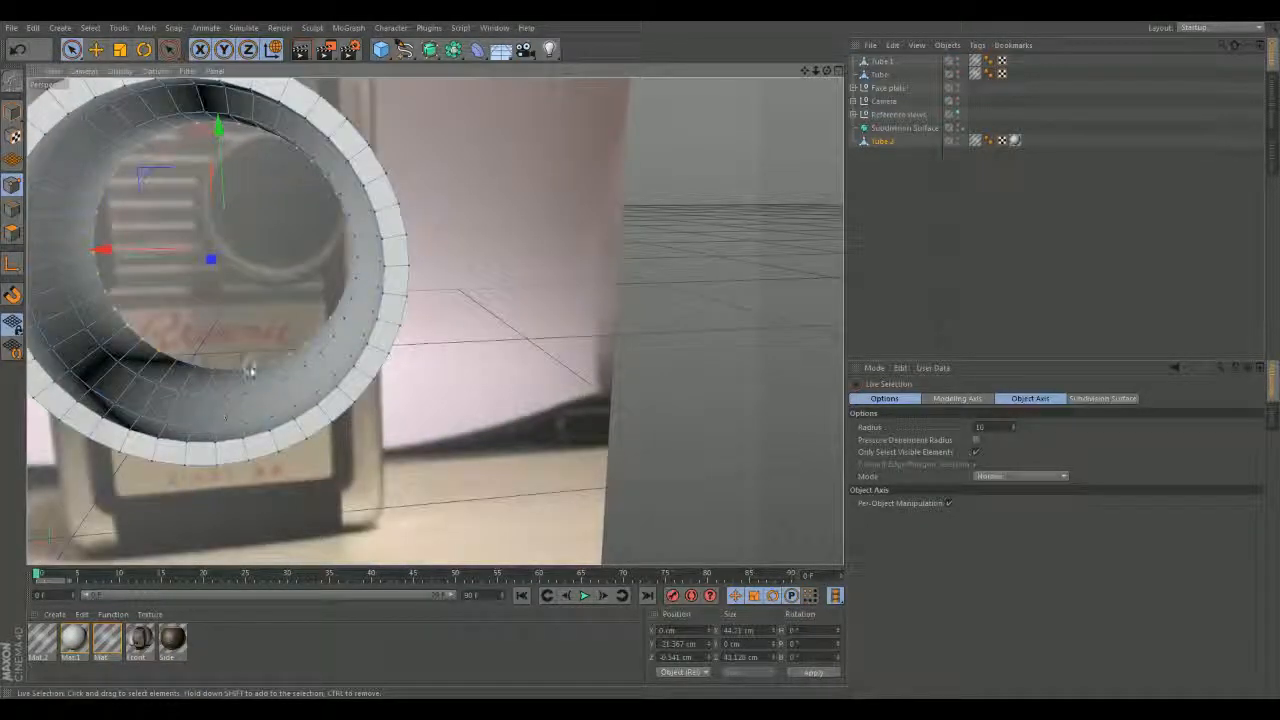
pyautogui.keyDown('alt'); pyautogui.moveTo(275, 325); pyautogui.dragTo(434, 320); pyautogui.keyUp('alt')
pyautogui.keyDown('alt'); pyautogui.moveTo(250, 308); pyautogui.dragTo(320, 363, button='right'); pyautogui.keyUp('alt')
pyautogui.keyDown('alt'); pyautogui.moveTo(320, 363); pyautogui.dragTo(323, 446, button='middle'); pyautogui.keyUp('alt')
pyautogui.keyDown('alt'); pyautogui.moveTo(323, 446); pyautogui.dragTo(280, 376); pyautogui.keyUp('alt')
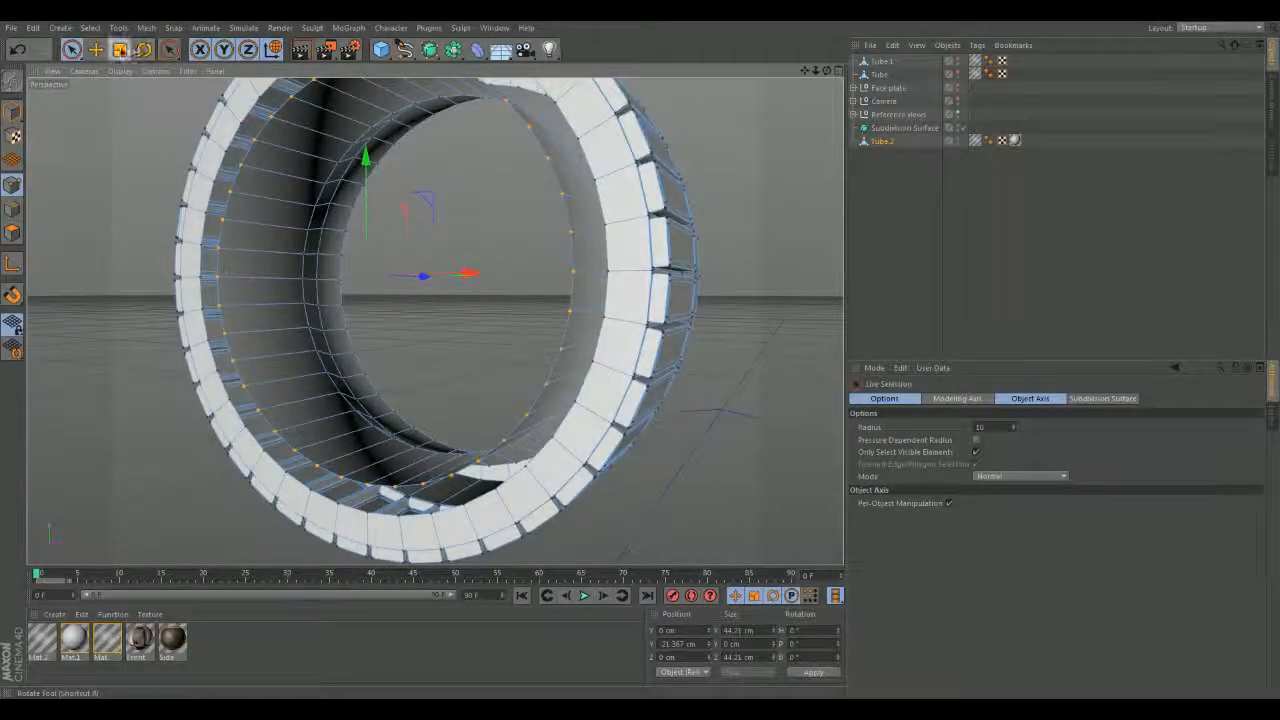
# Scale the selected back-edge points down in X and Y to taper the inner wall toward a narrower opening.
pyautogui.click(119, 49)
pyautogui.moveTo(440, 195); pyautogui.dragTo(416, 214)
pyautogui.keyDown('alt'); pyautogui.moveTo(434, 317); pyautogui.dragTo(327, 281); pyautogui.keyUp('alt')
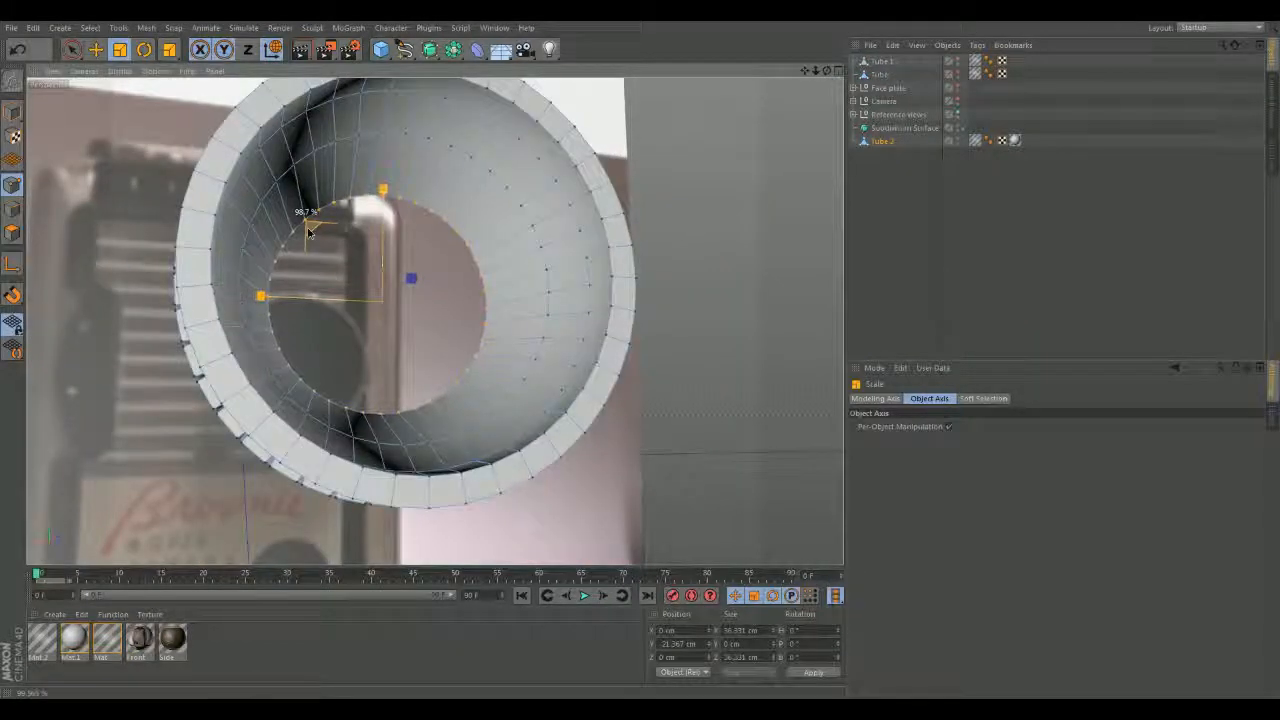
pyautogui.moveTo(312, 236); pyautogui.dragTo(313, 238)
pyautogui.keyDown('alt'); pyautogui.moveTo(430, 240); pyautogui.dragTo(515, 187); pyautogui.keyUp('alt')
# Place Tube.2 under the Subdivision Surface as its child to smooth the ring.
pyautogui.keyDown('alt'); pyautogui.moveTo(660, 187); pyautogui.dragTo(517, 234, button='right'); pyautogui.keyUp('alt')
pyautogui.keyDown('alt'); pyautogui.moveTo(517, 234); pyautogui.dragTo(480, 255); pyautogui.keyUp('alt')
pyautogui.moveTo(380, 258)
pyautogui.keyDown('alt'); pyautogui.mouseDown(button='right')
pyautogui.moveTo(311, 264)
pyautogui.moveTo(380, 263)
pyautogui.mouseUp(button='right'); pyautogui.keyUp('alt')
pyautogui.keyDown('alt'); pyautogui.moveTo(380, 263); pyautogui.dragTo(656, 266); pyautogui.keyUp('alt')
pyautogui.moveTo(885, 142); pyautogui.dragTo(888, 122)
pyautogui.keyDown('alt'); pyautogui.moveTo(645, 250); pyautogui.dragTo(488, 277); pyautogui.keyUp('alt')
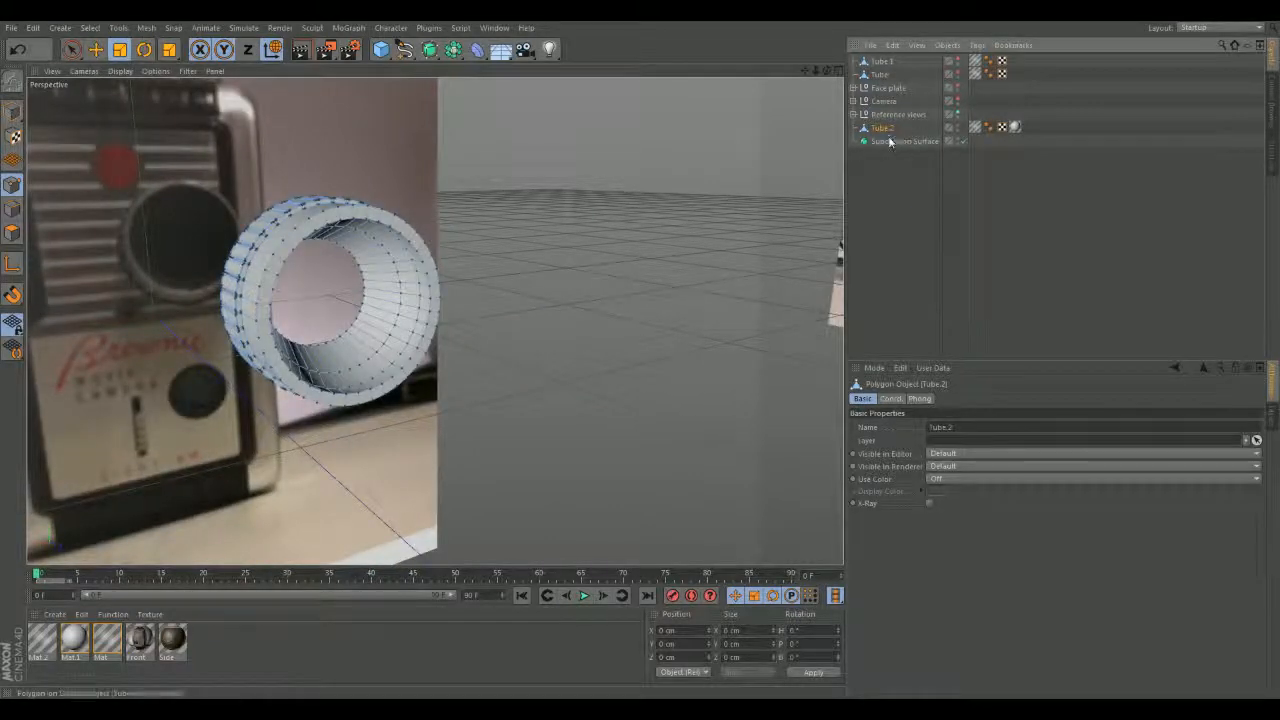
pyautogui.moveTo(895, 147); pyautogui.dragTo(887, 143)
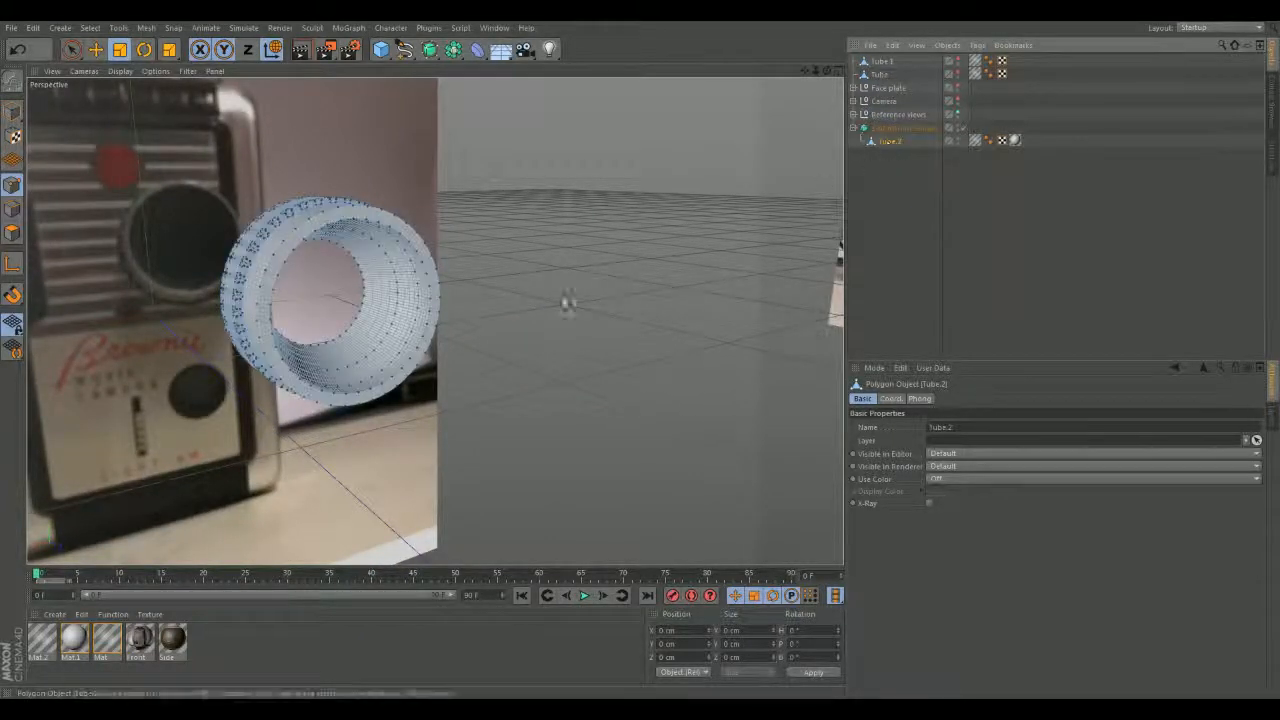
# Switch to Model mode, clear the selection and examine the smoothed ridged ring and its tapered inner wall from several sides.
pyautogui.keyDown('alt'); pyautogui.moveTo(566, 300); pyautogui.dragTo(463, 248); pyautogui.keyUp('alt')
pyautogui.click(12, 112)
pyautogui.click(547, 205)
pyautogui.moveTo(485, 205)
pyautogui.keyDown('alt'); pyautogui.mouseDown()
pyautogui.moveTo(299, 191)
pyautogui.moveTo(331, 157)
pyautogui.moveTo(506, 197)
pyautogui.mouseUp(); pyautogui.keyUp('alt')
pyautogui.keyDown('alt'); pyautogui.moveTo(496, 297); pyautogui.dragTo(603, 286); pyautogui.keyUp('alt')
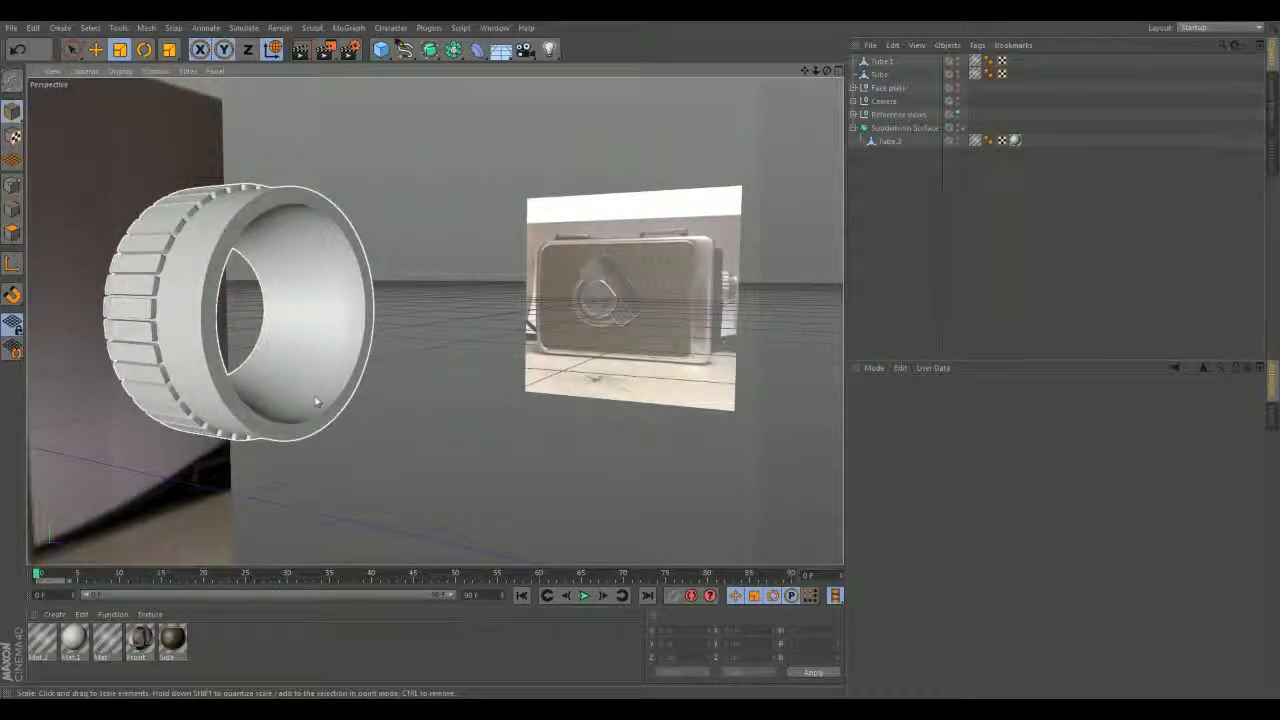
pyautogui.click(328, 360)
pyautogui.keyDown('alt'); pyautogui.moveTo(432, 395); pyautogui.dragTo(520, 340); pyautogui.keyUp('alt')
pyautogui.scroll(5, 441, 390)
pyautogui.click(440, 311)
# Delete the two leftover objects Tube.1 and Tube.
pyautogui.click(888, 141)
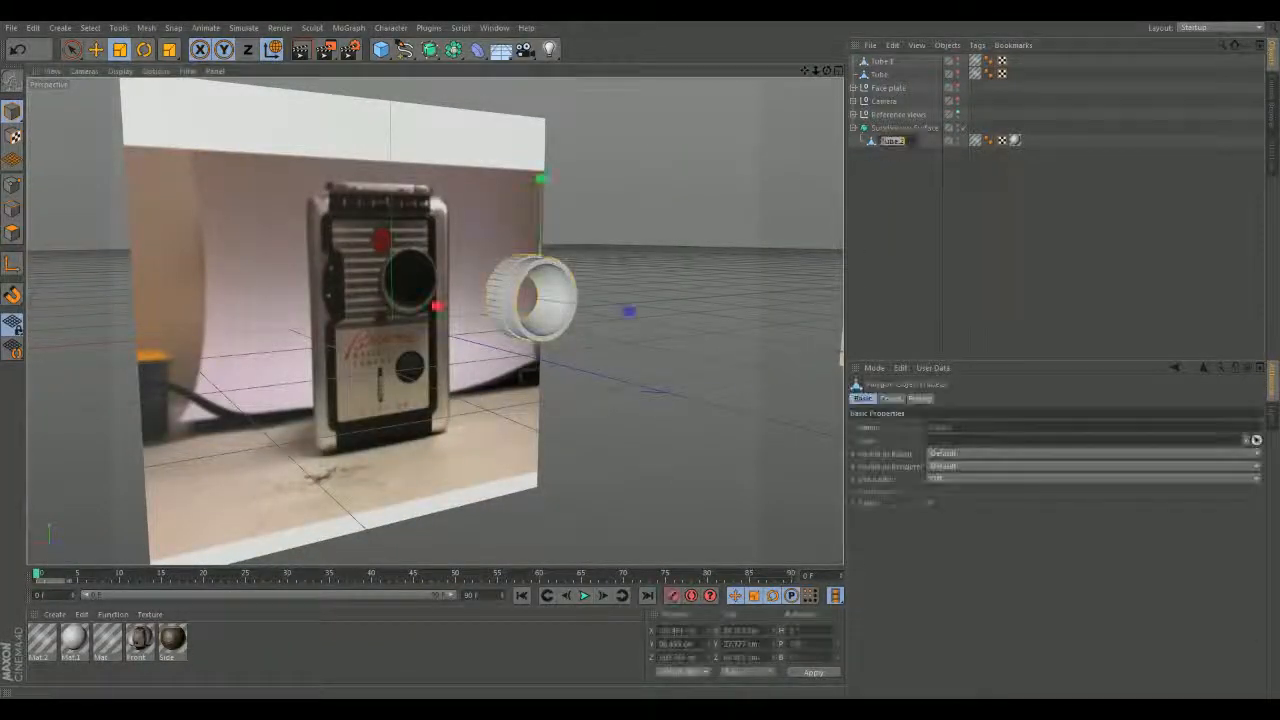
pyautogui.click(884, 61)
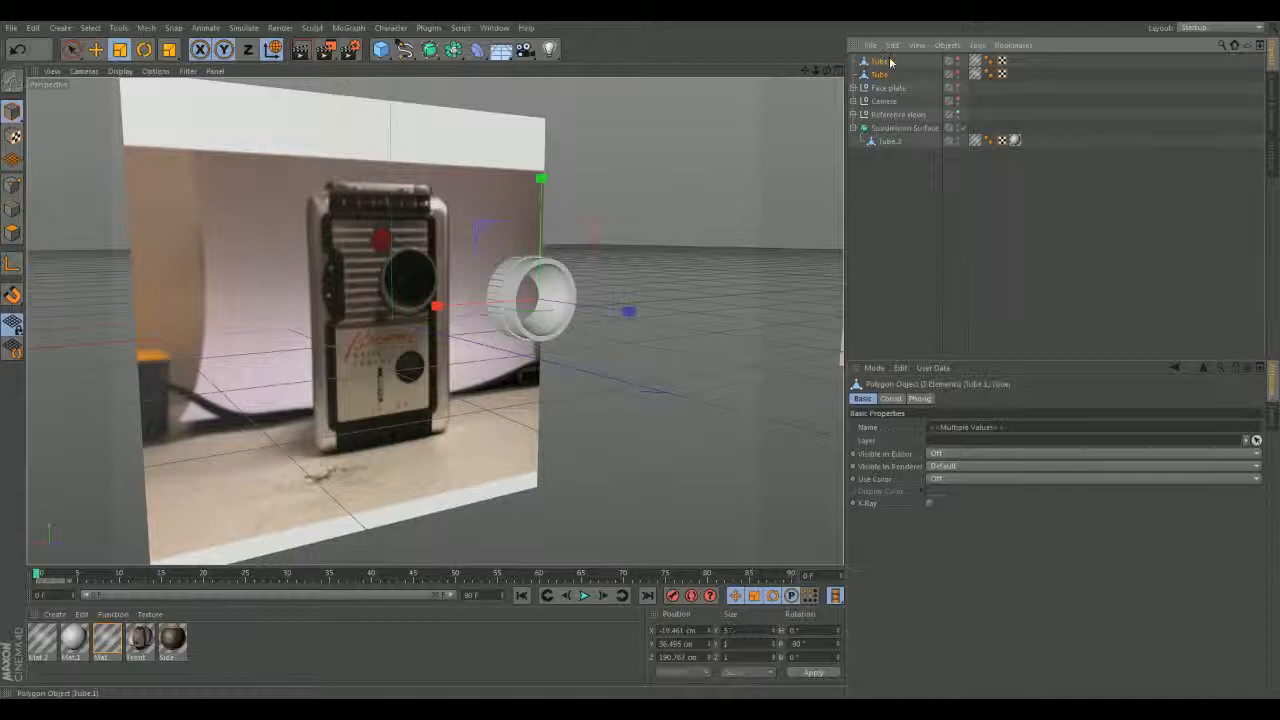
pyautogui.press('Delete')
# Rename Tube.2 as Camera Lens and its parent Subdivision Surface as Camera Lens HD.
pyautogui.doubleClick(889, 115)
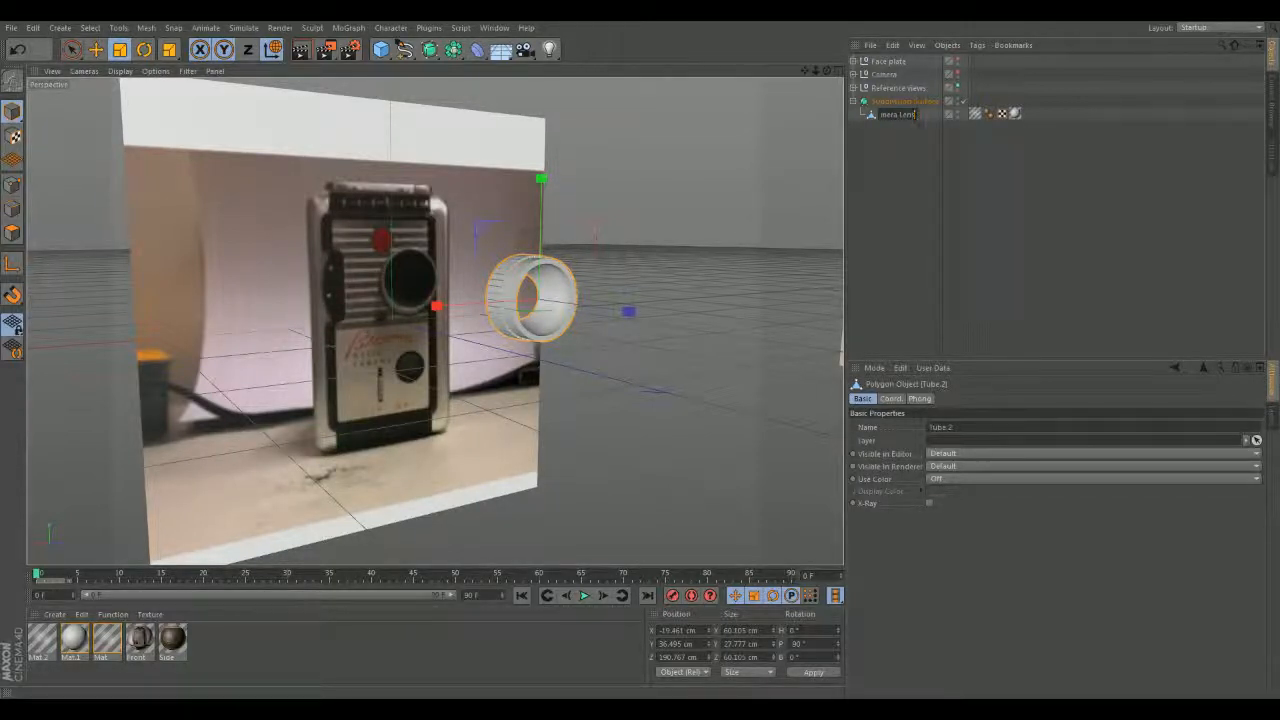
pyautogui.press('Return')
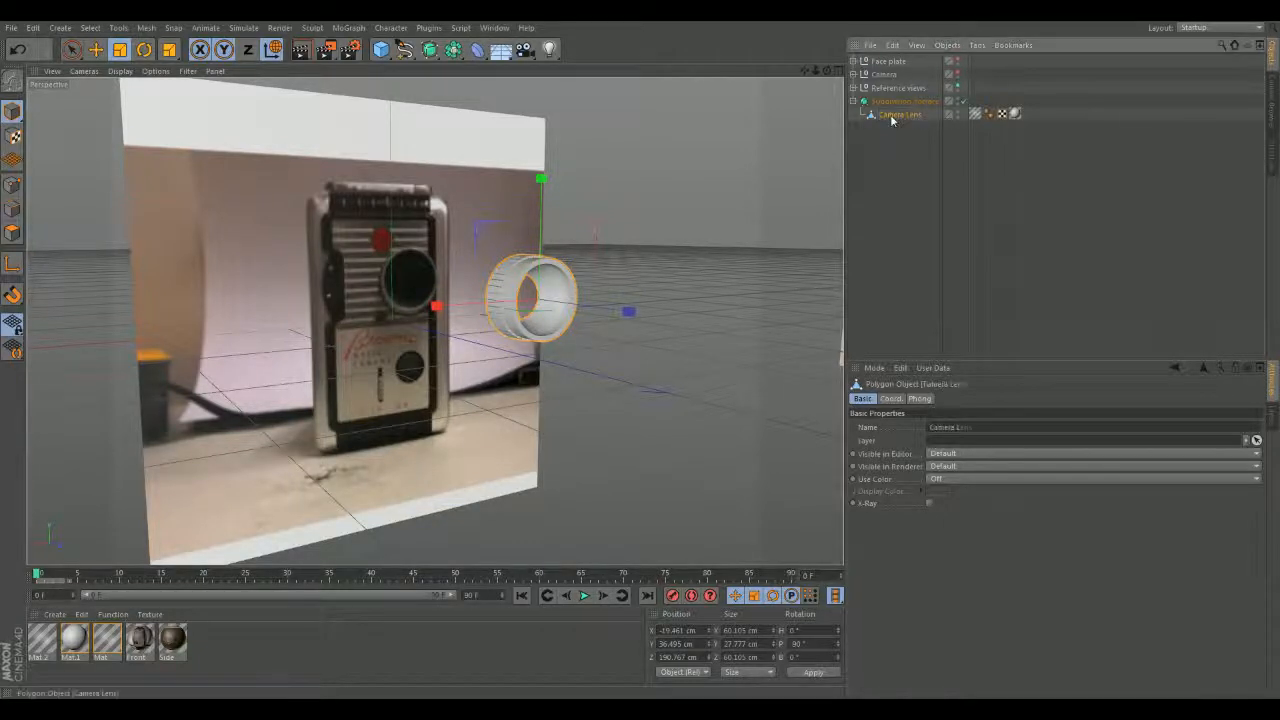
pyautogui.doubleClick(880, 101)
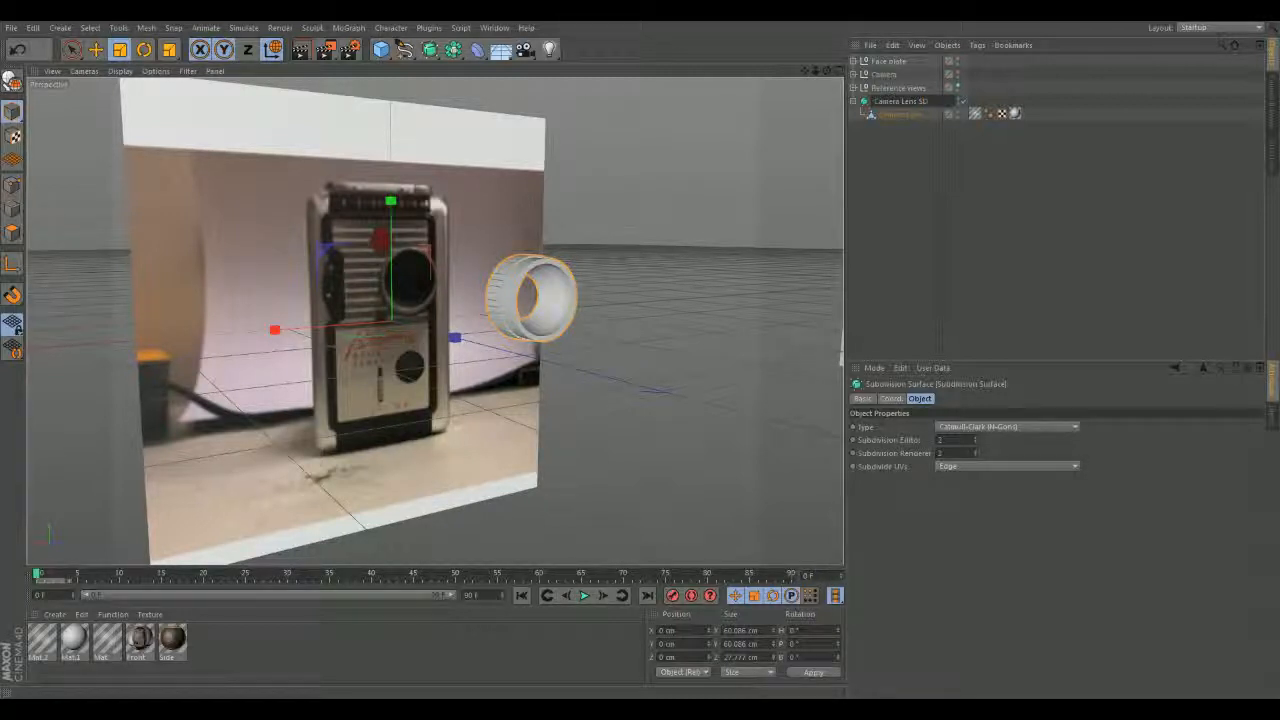
pyautogui.click(881, 103)
pyautogui.doubleClick(910, 102)
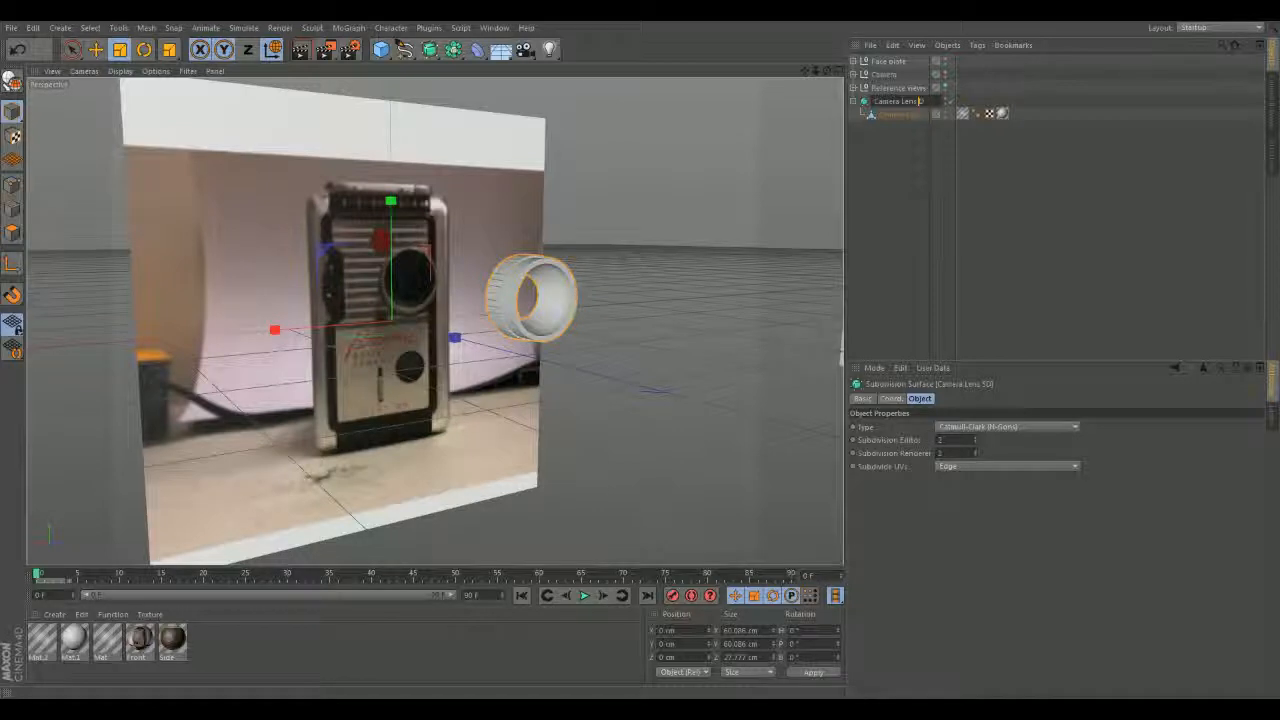
pyautogui.press('Return')
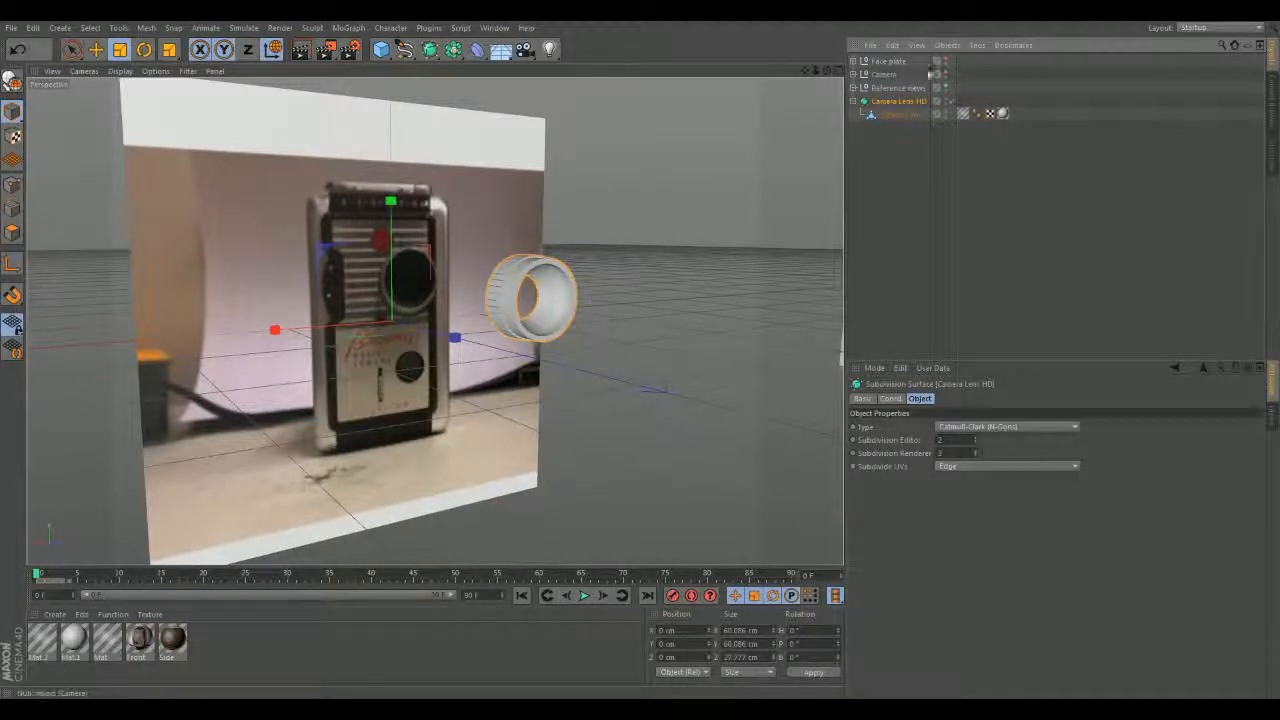
# Make the Face plate group visible and check how the lens ring sits against the plate from several angles.
pyautogui.click(946, 61)
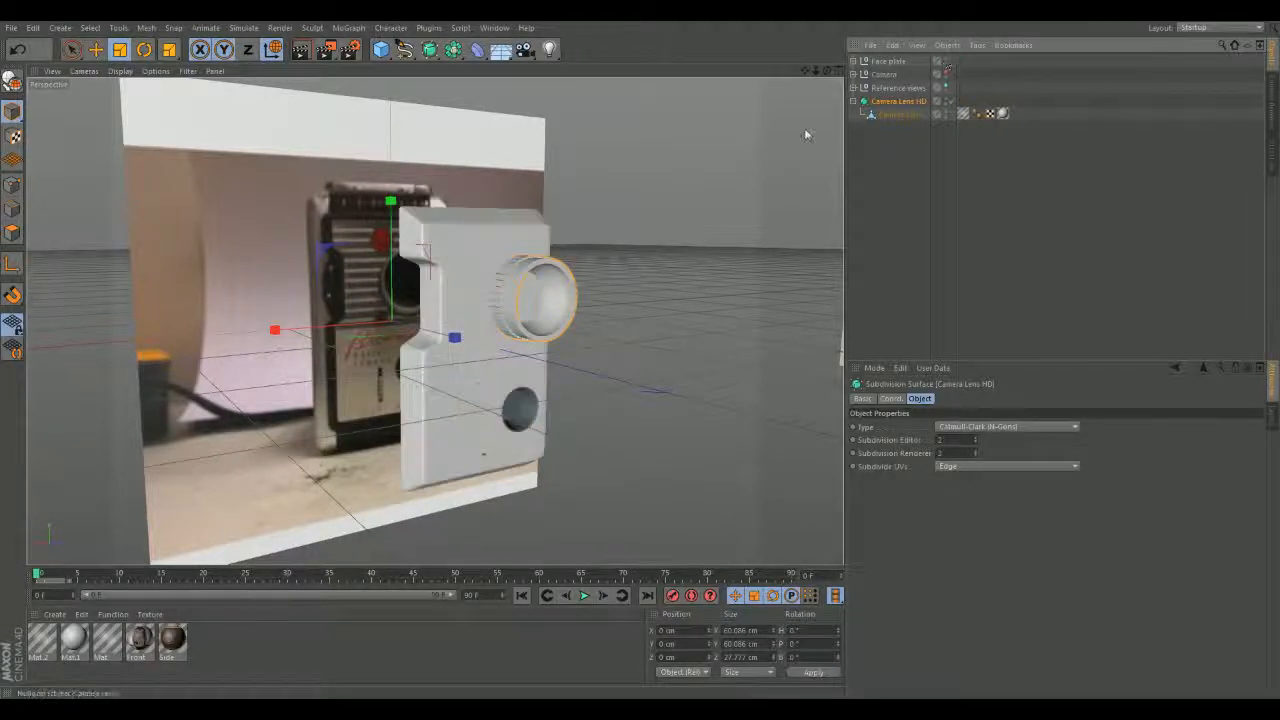
pyautogui.keyDown('alt'); pyautogui.moveTo(688, 325); pyautogui.dragTo(950, 352); pyautogui.keyUp('alt')
pyautogui.scroll(10, 353, 265)
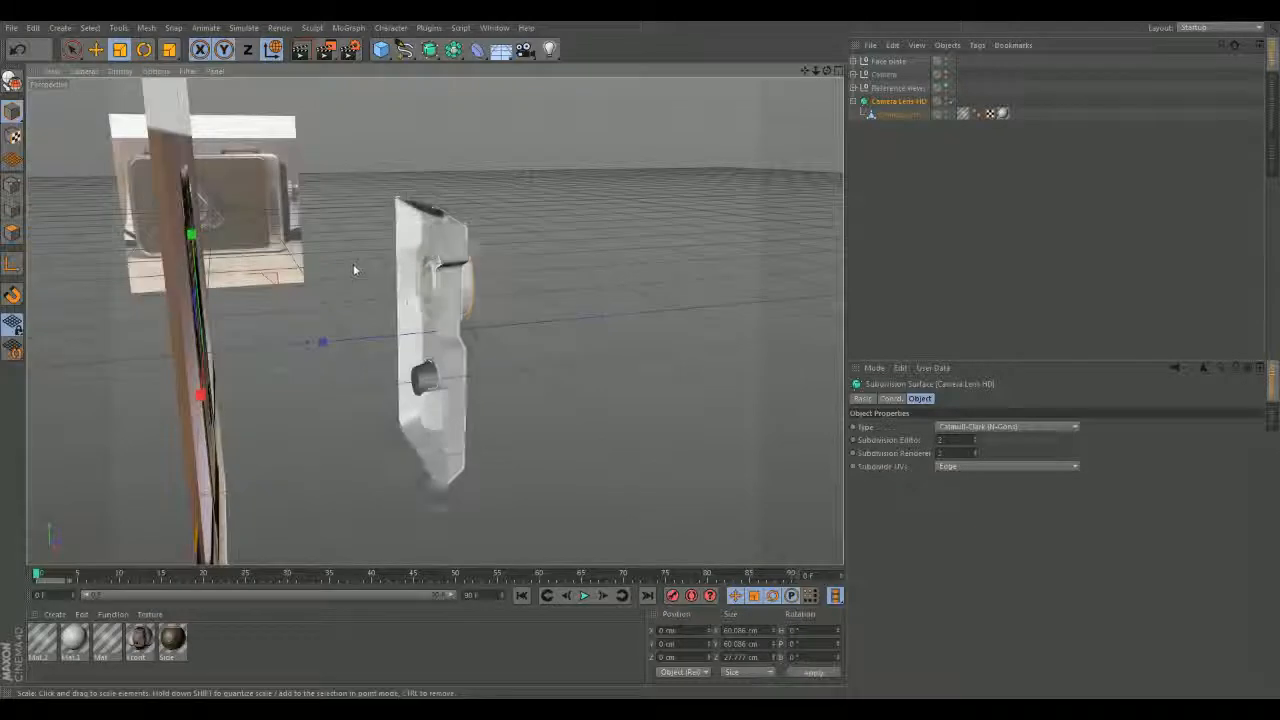
pyautogui.keyDown('alt'); pyautogui.moveTo(376, 278); pyautogui.dragTo(460, 290); pyautogui.keyUp('alt')
pyautogui.keyDown('alt'); pyautogui.moveTo(632, 549); pyautogui.dragTo(786, 237); pyautogui.keyUp('alt')
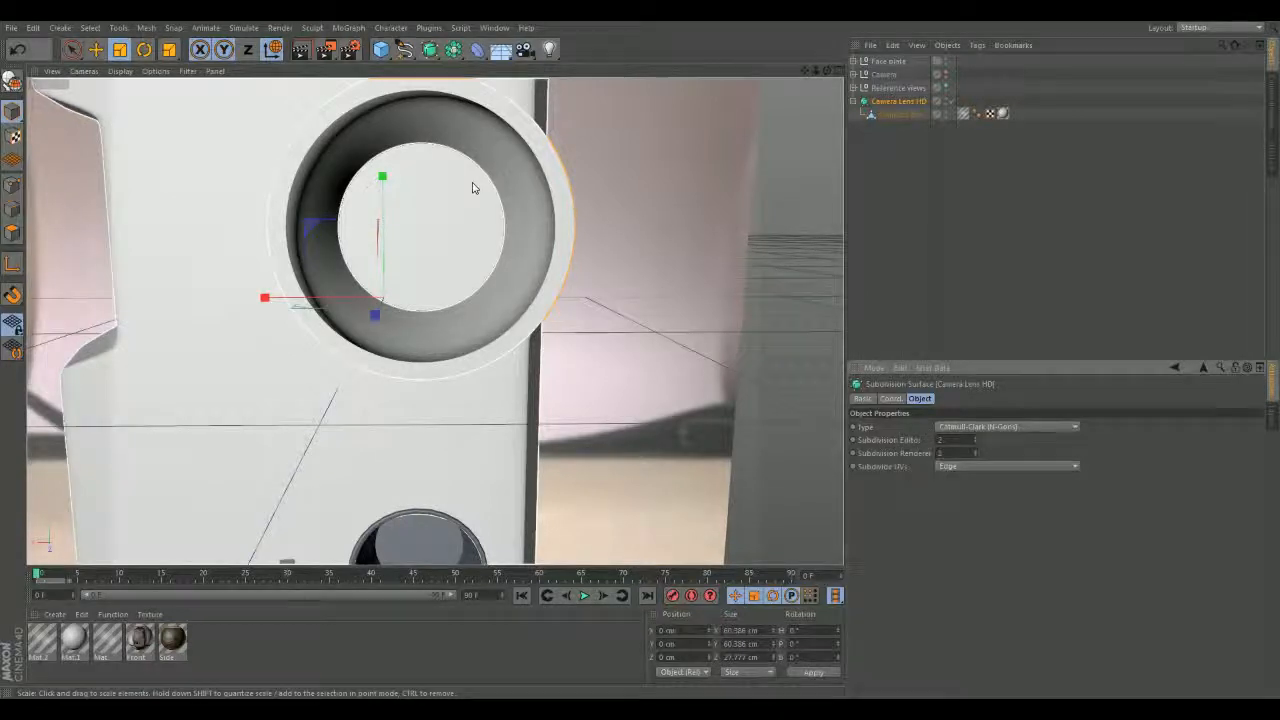
pyautogui.scroll(-5, 475, 188)
pyautogui.keyDown('alt'); pyautogui.moveTo(475, 188); pyautogui.dragTo(461, 280); pyautogui.keyUp('alt')
pyautogui.scroll(4, 362, 243)
pyautogui.scroll(5, 588, 253)
# Expand the Face plate group and select Face plate body for editing in Points mode.
pyautogui.click(534, 208)
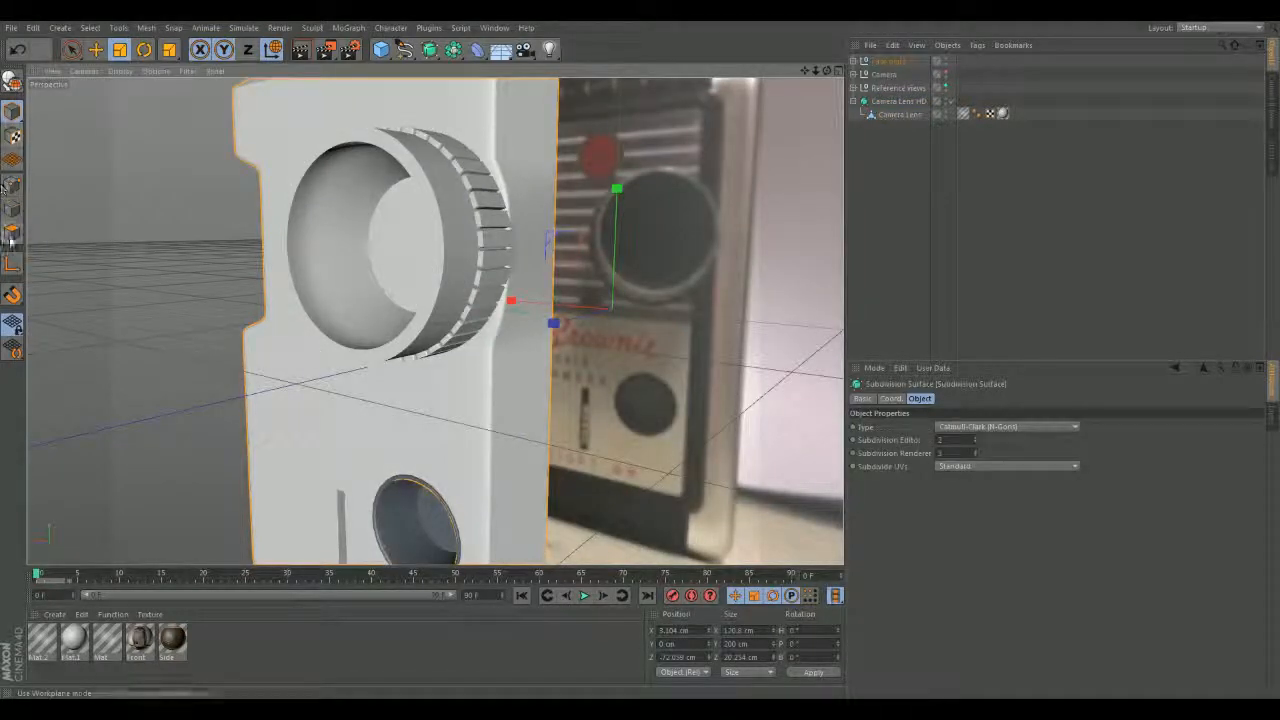
pyautogui.click(13, 185)
pyautogui.scroll(-2, 531, 251)
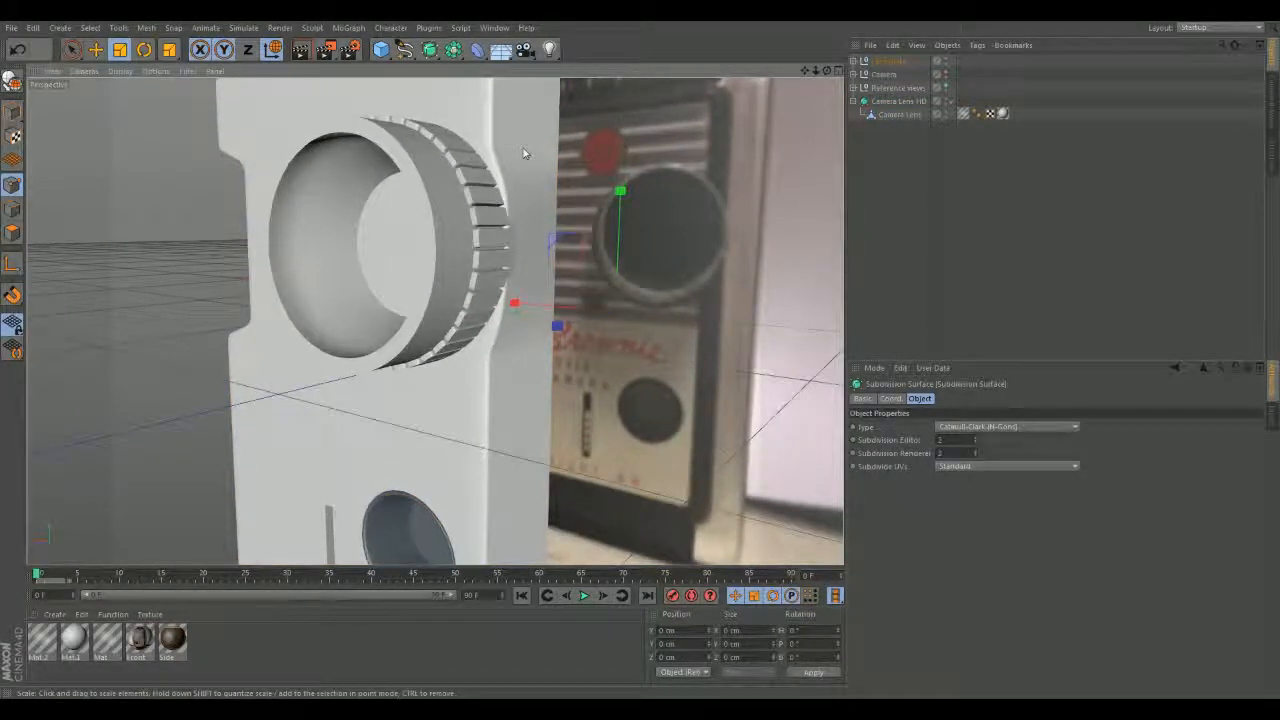
pyautogui.click(899, 62)
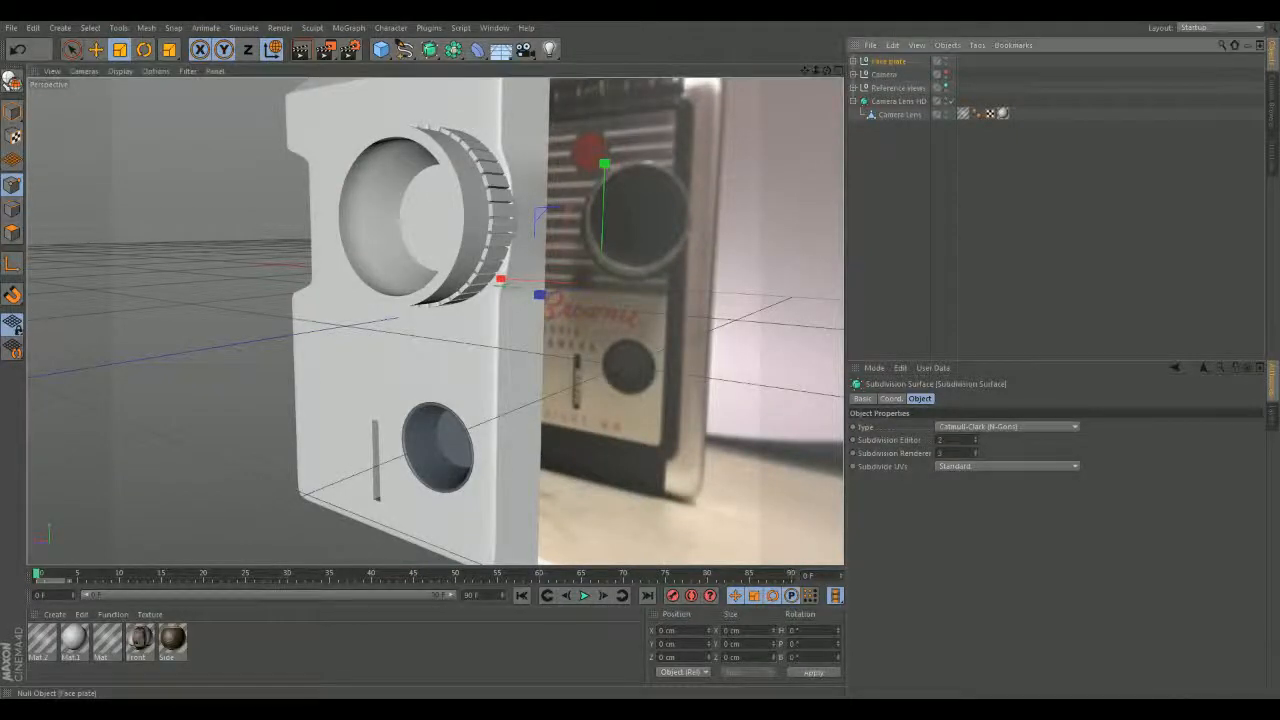
pyautogui.click(351, 406)
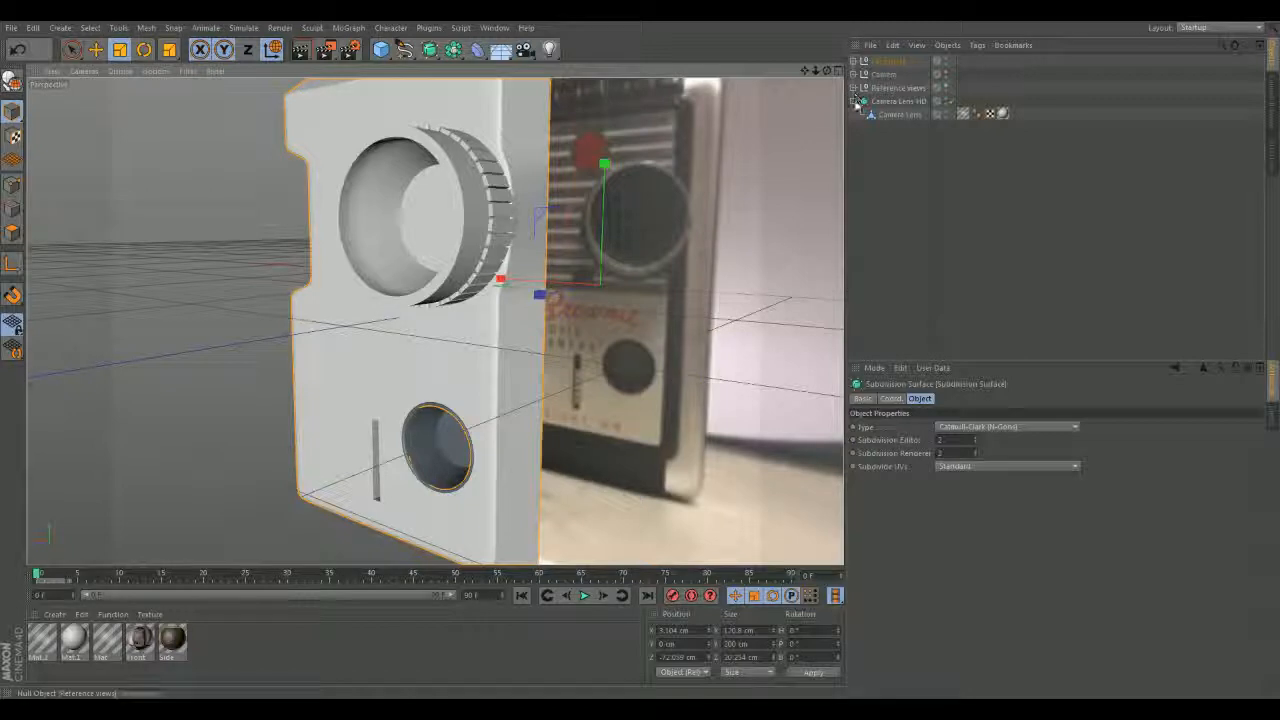
pyautogui.click(854, 62)
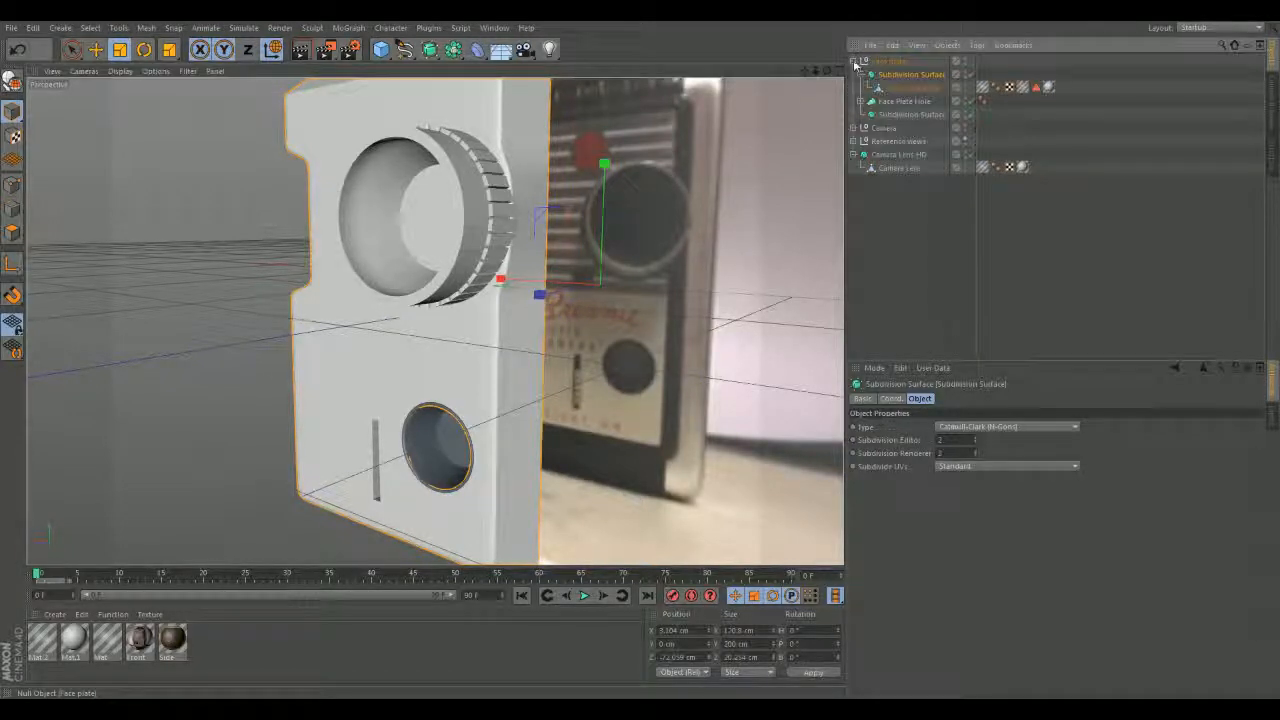
pyautogui.click(908, 89)
pyautogui.scroll(2, 540, 256)
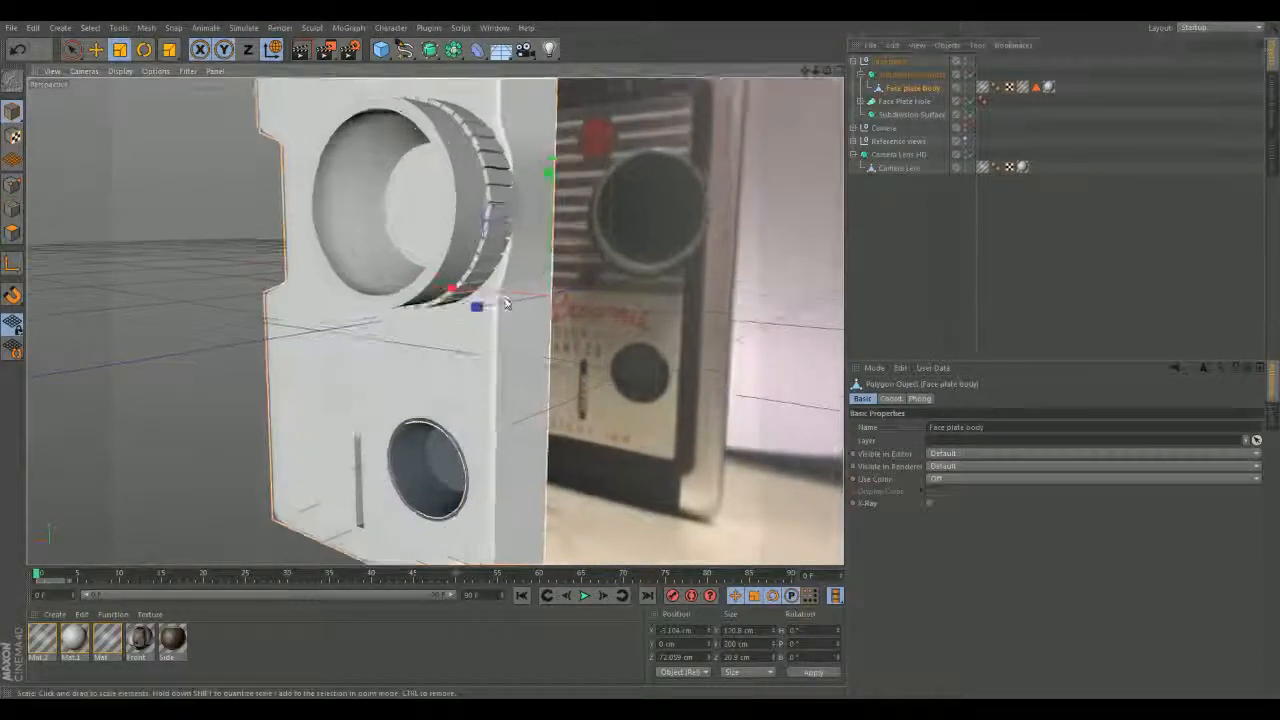
pyautogui.click(13, 188)
pyautogui.scroll(2, 465, 275)
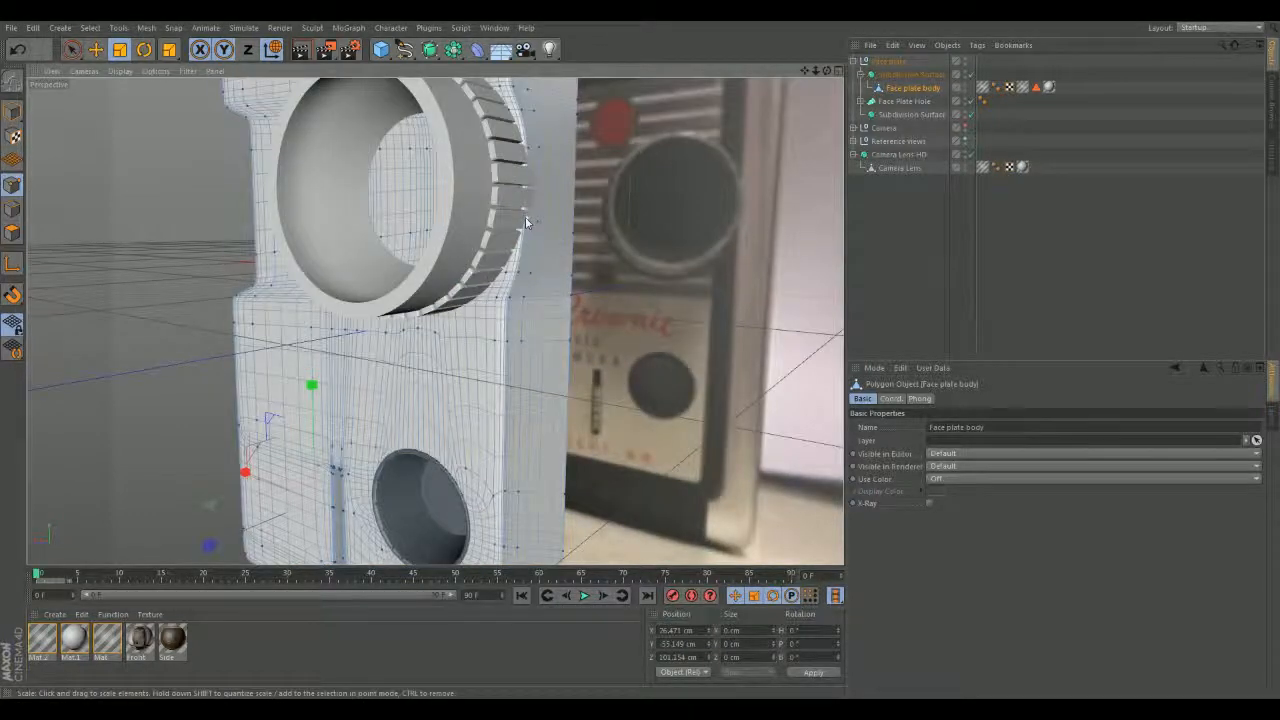
# Select the points on the curved side of Face plate body beside the lens, hiding Camera Lens HD to reach them.
pyautogui.keyDown('shift'); pyautogui.click(539, 150); pyautogui.keyUp('shift')
pyautogui.keyDown('shift'); pyautogui.click(526, 149); pyautogui.keyUp('shift')
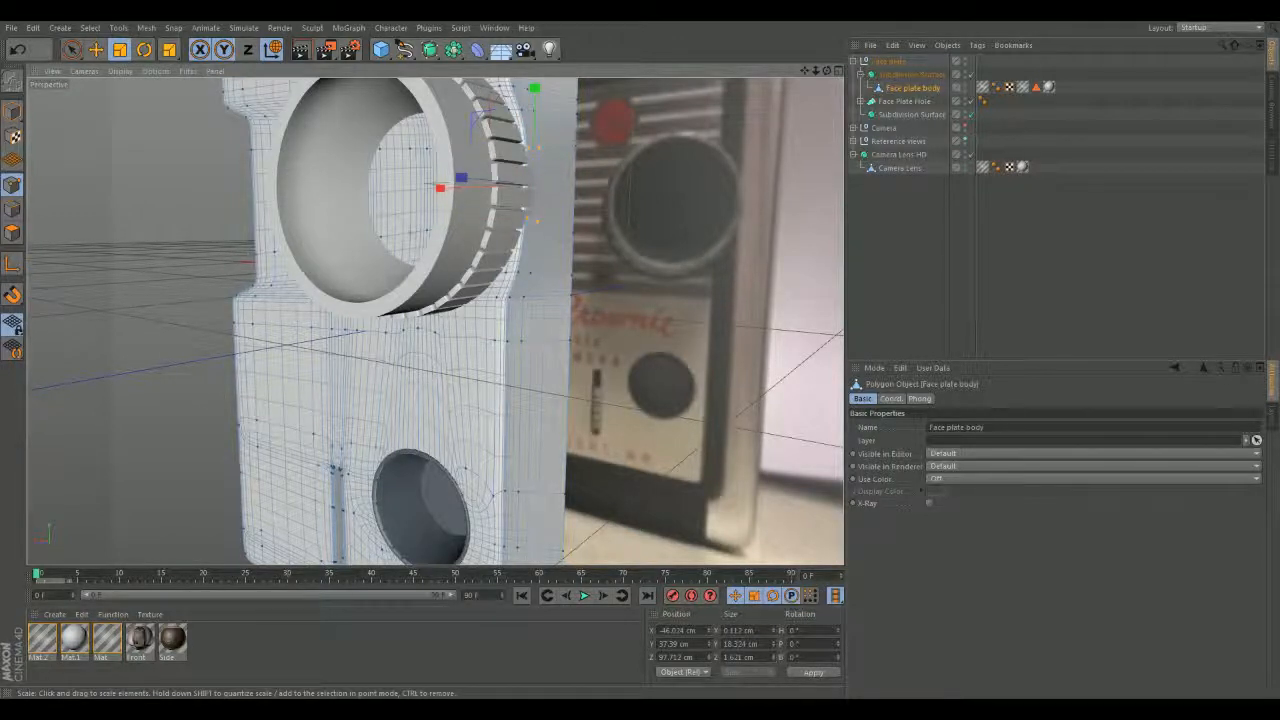
pyautogui.click(966, 154)
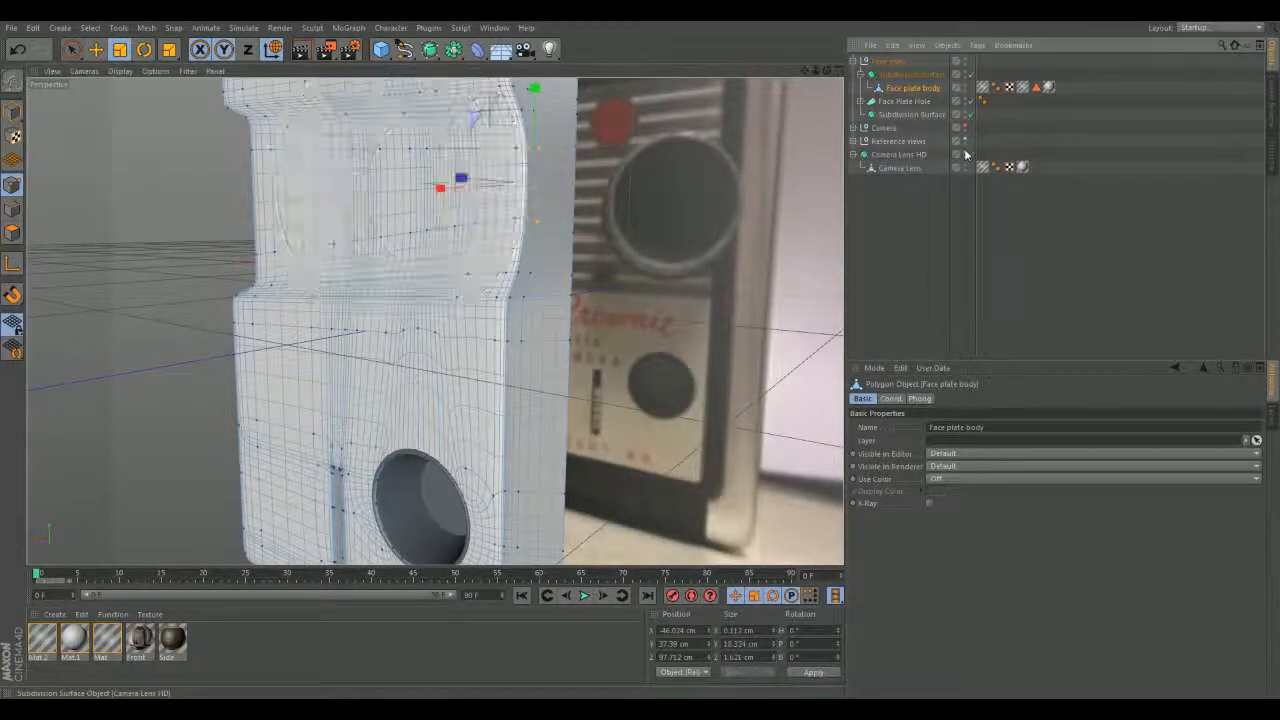
pyautogui.keyDown('alt'); pyautogui.moveTo(568, 203); pyautogui.dragTo(558, 229); pyautogui.keyUp('alt')
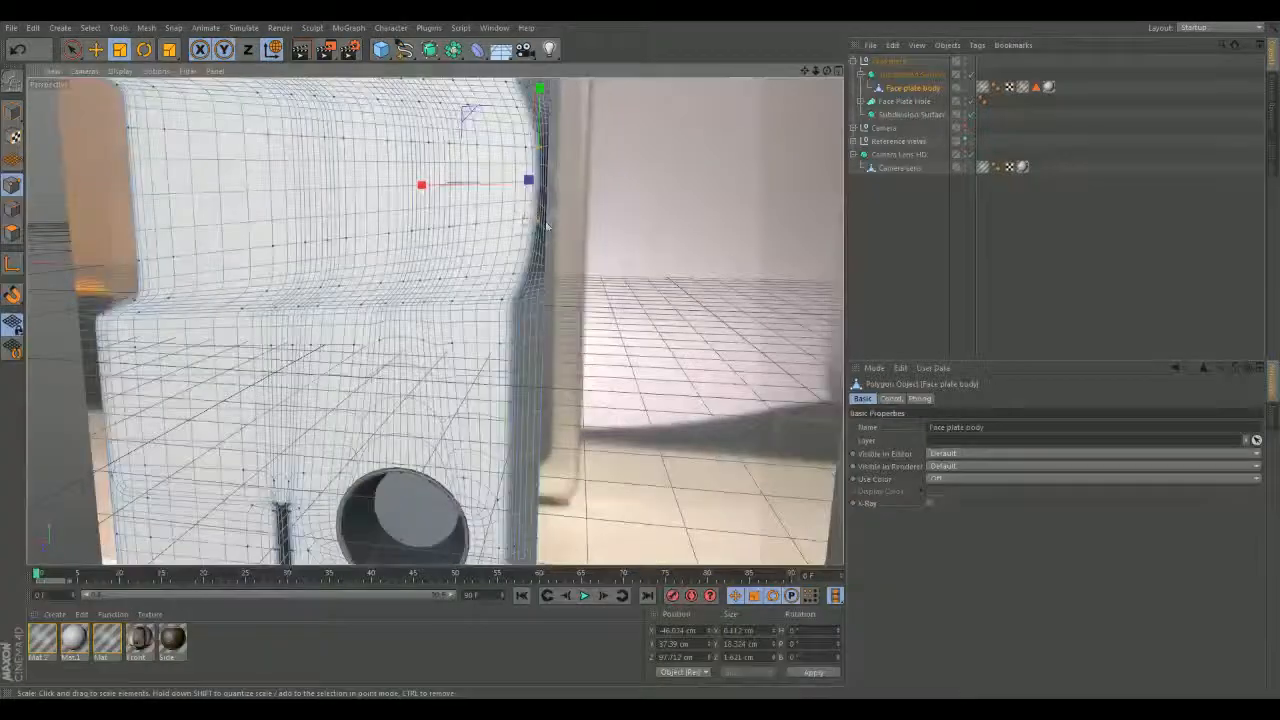
pyautogui.keyDown('alt'); pyautogui.moveTo(582, 170); pyautogui.dragTo(533, 168); pyautogui.keyUp('alt')
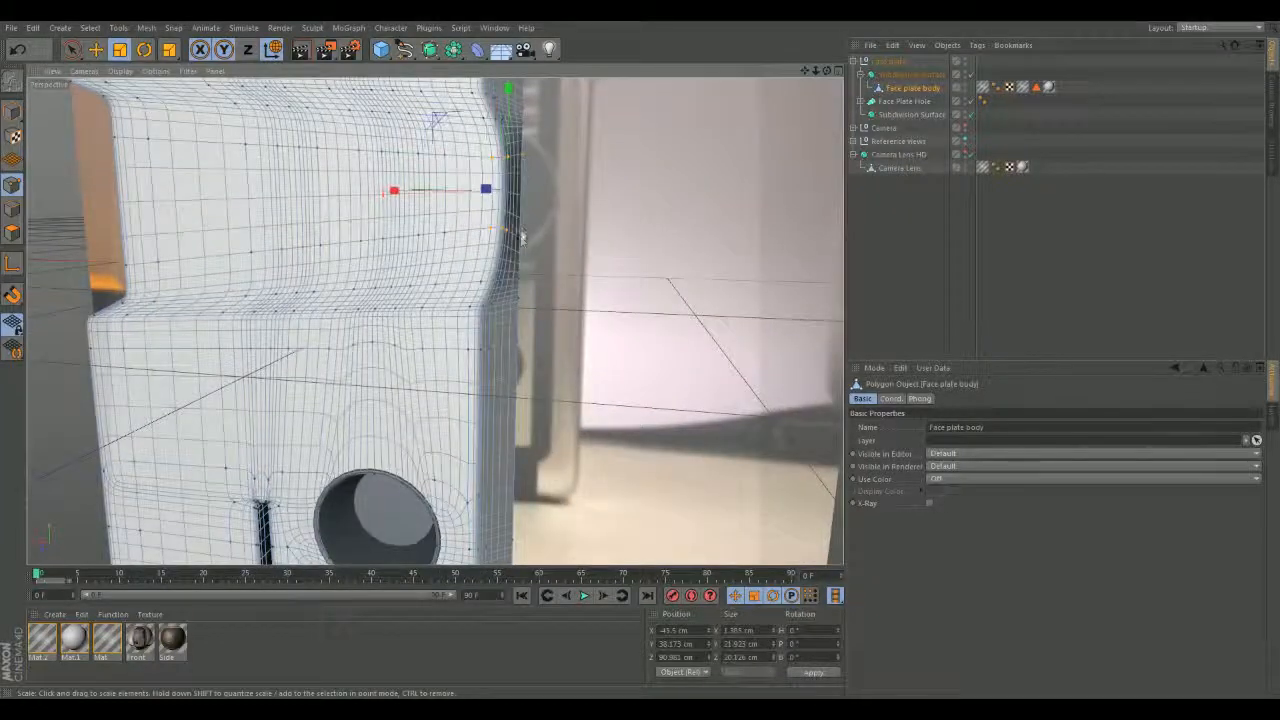
pyautogui.keyDown('alt'); pyautogui.moveTo(520, 240); pyautogui.dragTo(560, 245); pyautogui.keyUp('alt')
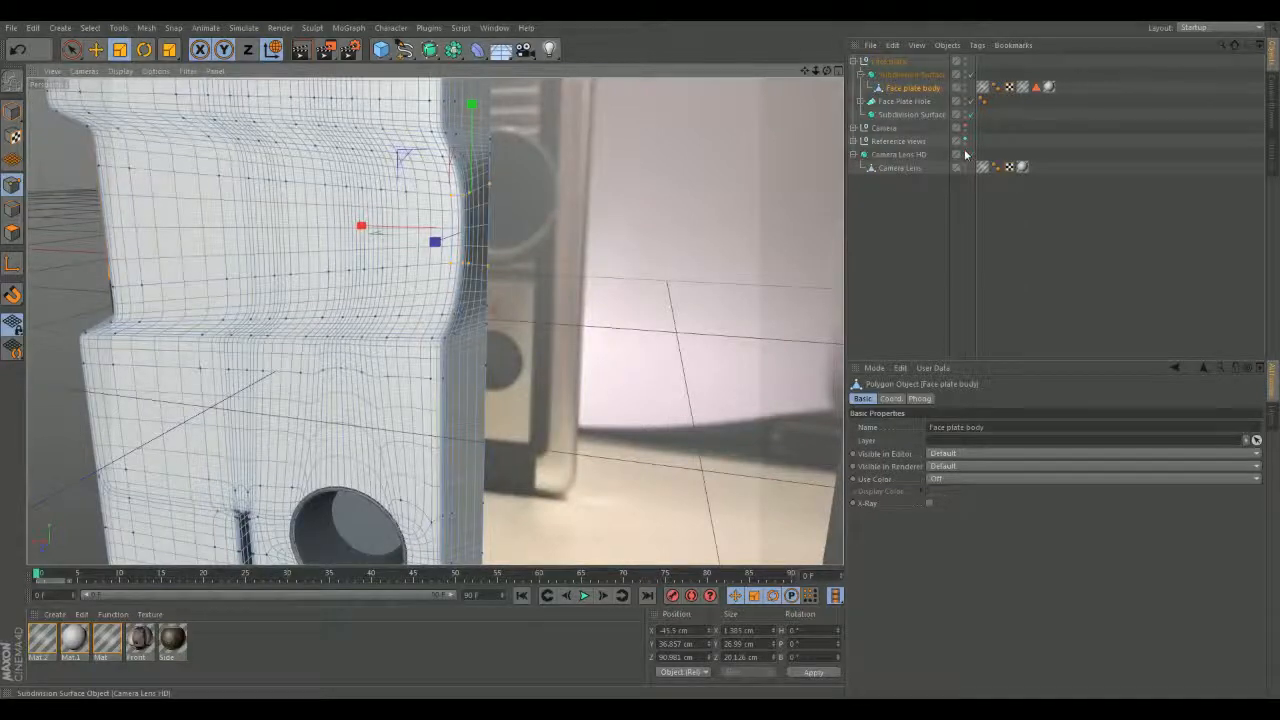
# Show Camera Lens HD again and move the selected side points outward along X to about -47.6 cm.
pyautogui.click(965, 153)
pyautogui.press('e')
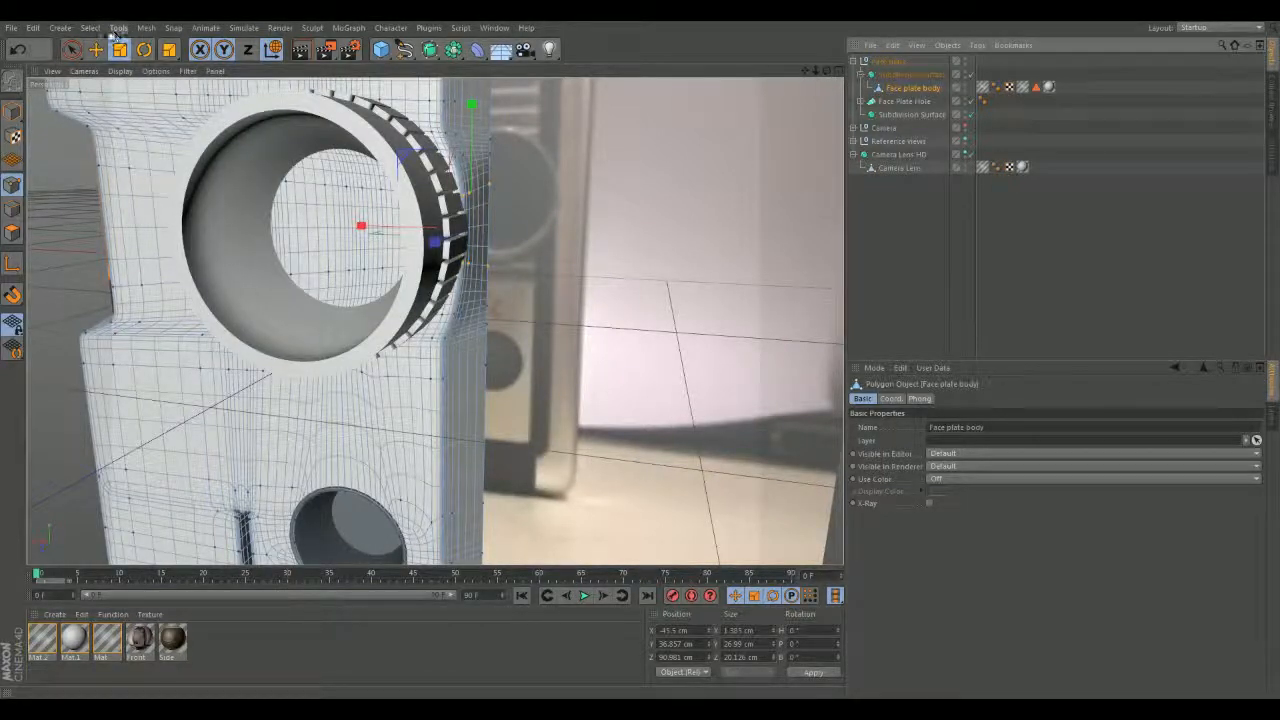
pyautogui.moveTo(364, 230); pyautogui.dragTo(371, 231)
pyautogui.keyDown('alt'); pyautogui.moveTo(371, 231); pyautogui.dragTo(443, 260); pyautogui.keyUp('alt')
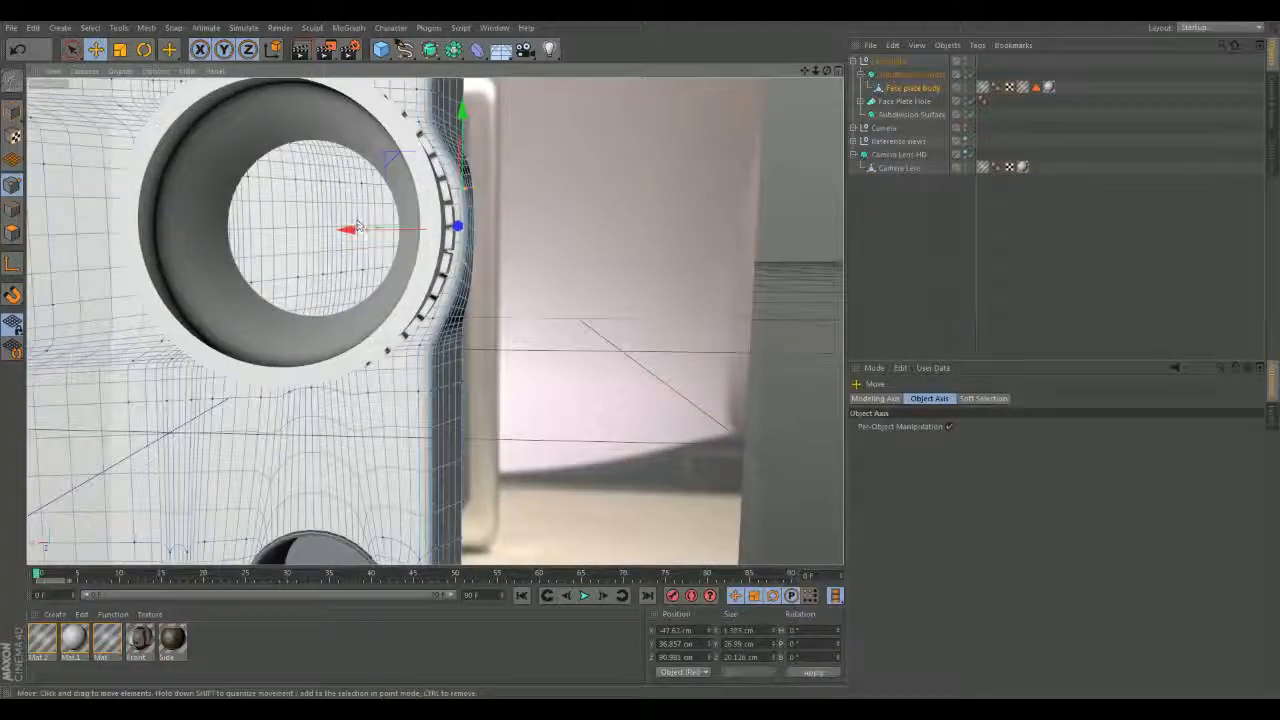
# Cut a horizontal edge loop through Face plate body at the lens's mid-height with the Knife in Loop mode.
pyautogui.moveTo(342, 233); pyautogui.dragTo(341, 233)
pyautogui.rightClick(470, 226)
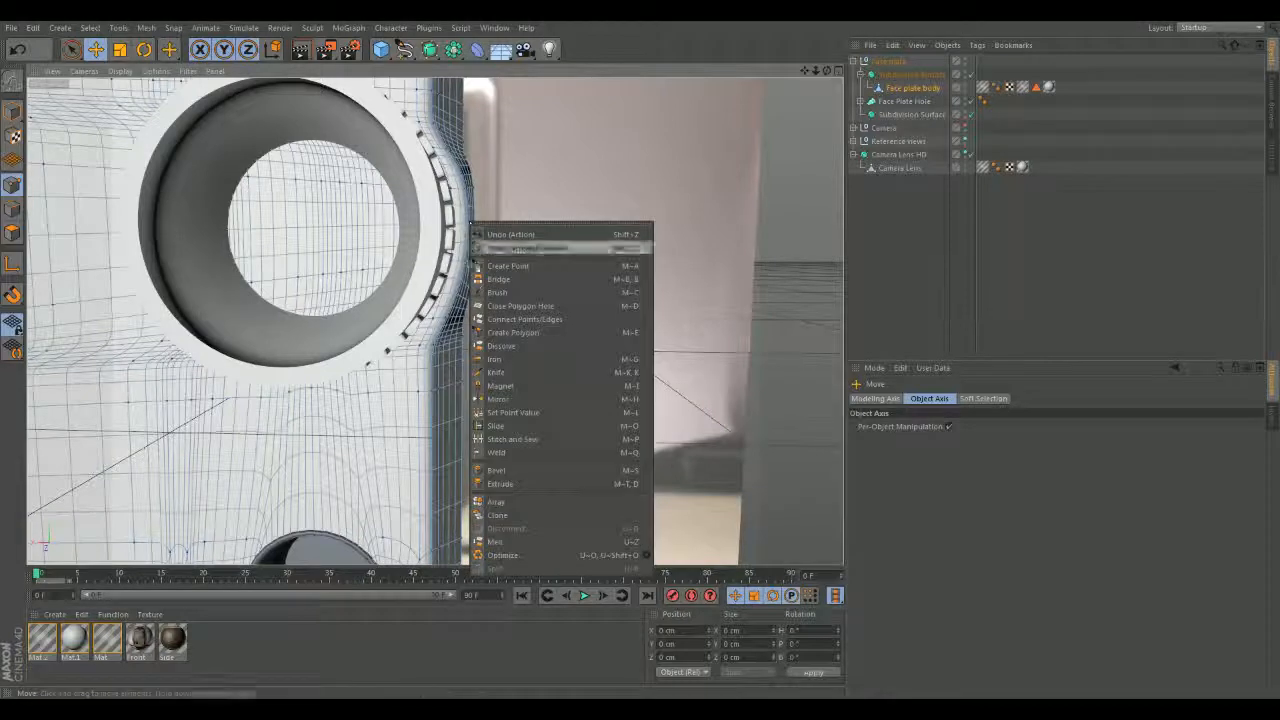
pyautogui.click(495, 372)
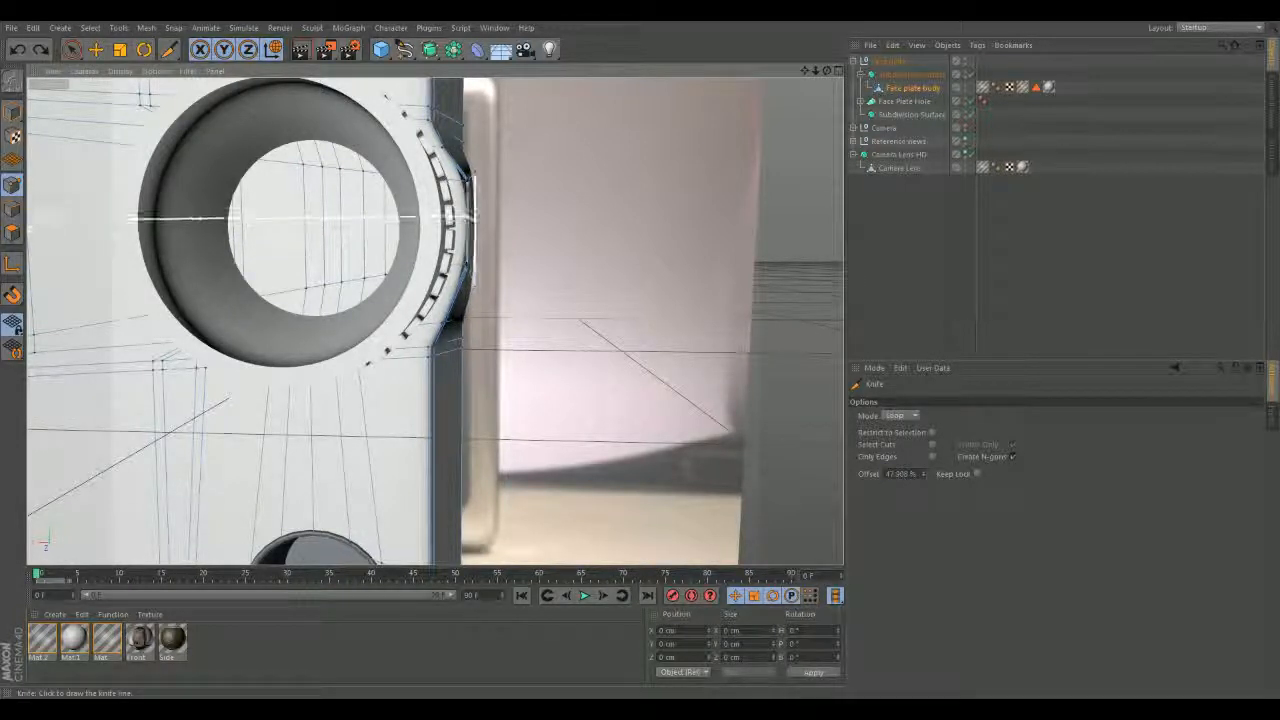
pyautogui.click(341, 225)
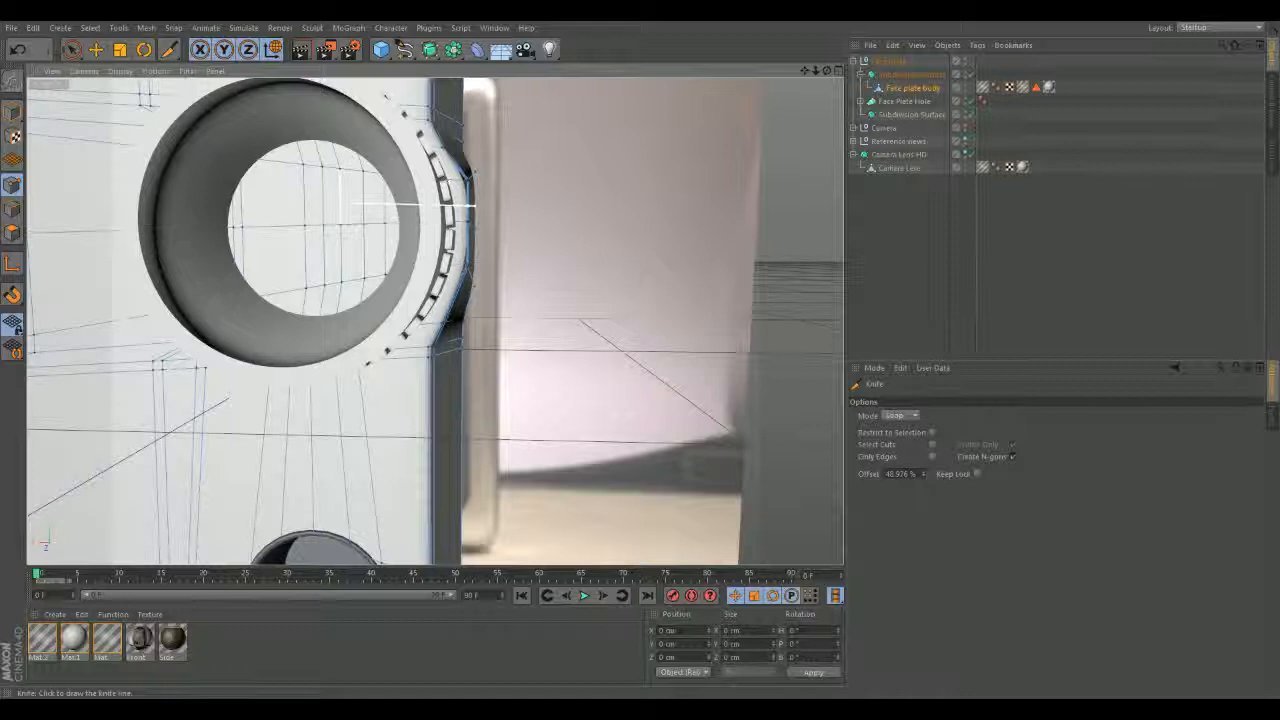
pyautogui.click(97, 52)
pyautogui.press('q')
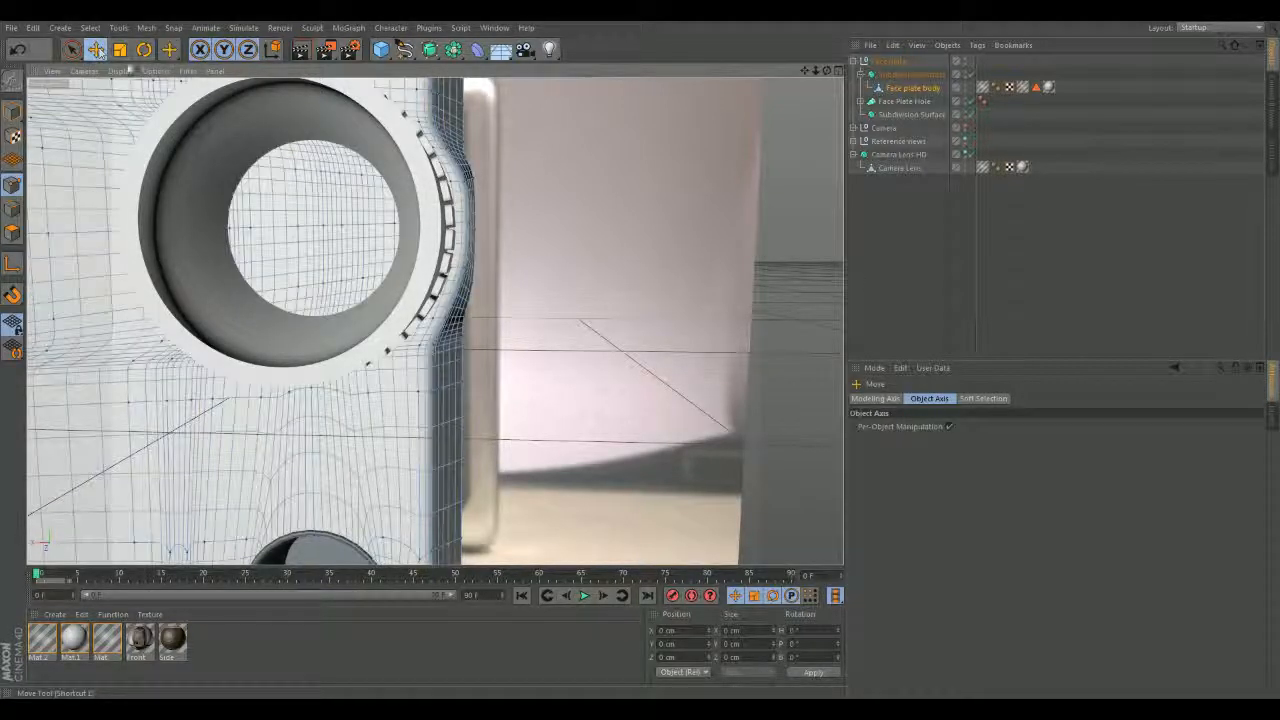
# Select the points on Face plate body's curved side beside the lens ridges and nudge them slightly inward along X.
pyautogui.keyDown('alt'); pyautogui.moveTo(479, 245); pyautogui.dragTo(403, 315); pyautogui.keyUp('alt')
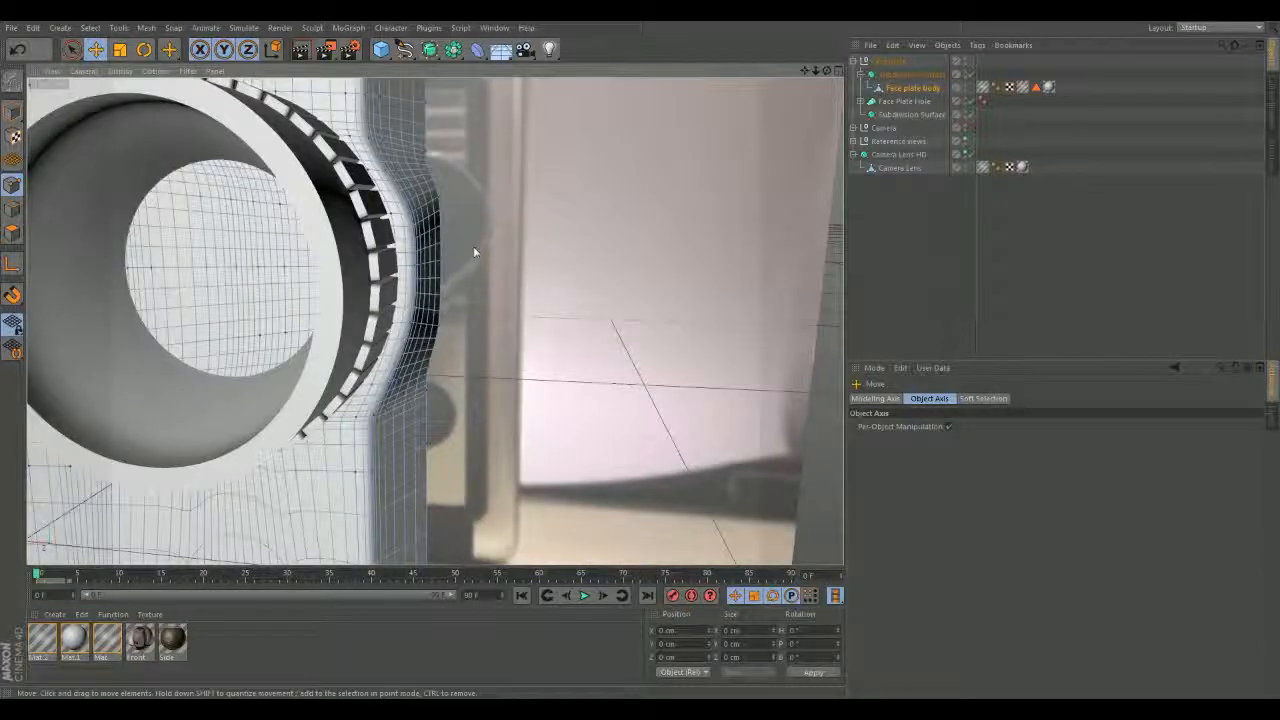
pyautogui.moveTo(74, 50); pyautogui.dragTo(105, 93)
pyautogui.keyDown('alt'); pyautogui.moveTo(190, 150); pyautogui.dragTo(248, 147); pyautogui.keyUp('alt')
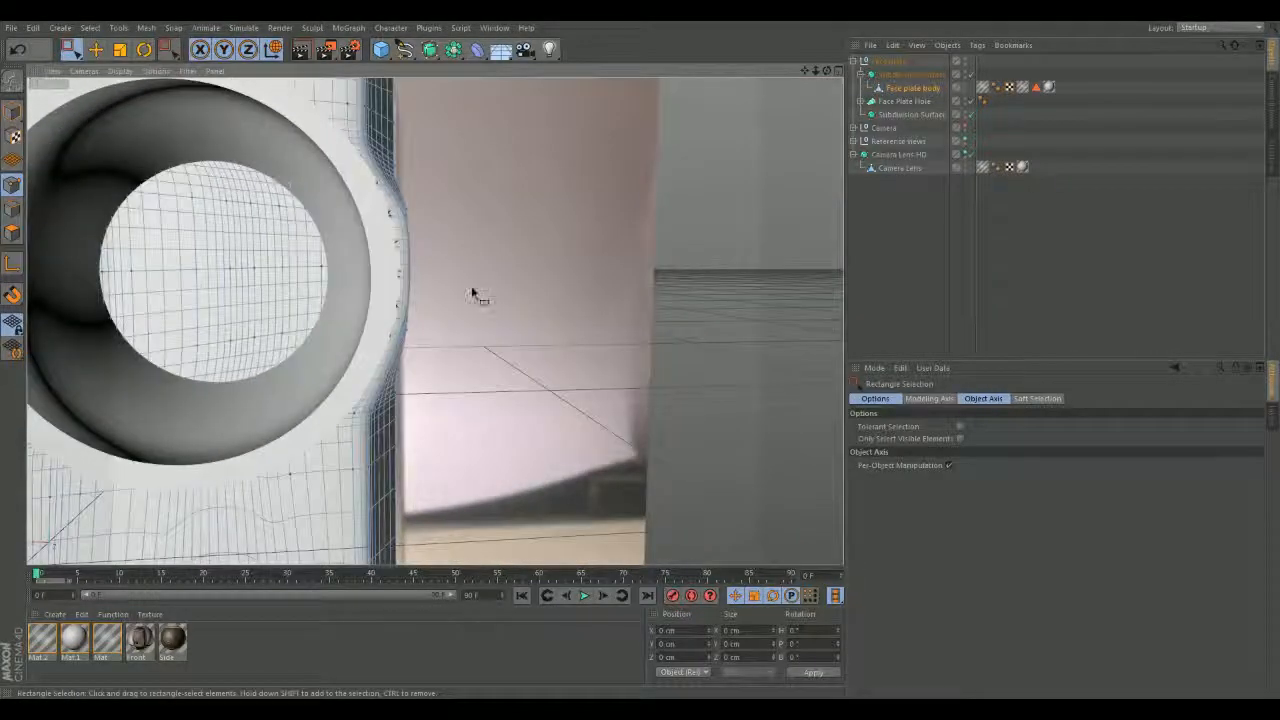
pyautogui.keyDown('alt'); pyautogui.moveTo(473, 290); pyautogui.dragTo(463, 291); pyautogui.keyUp('alt')
pyautogui.moveTo(394, 280); pyautogui.dragTo(395, 286)
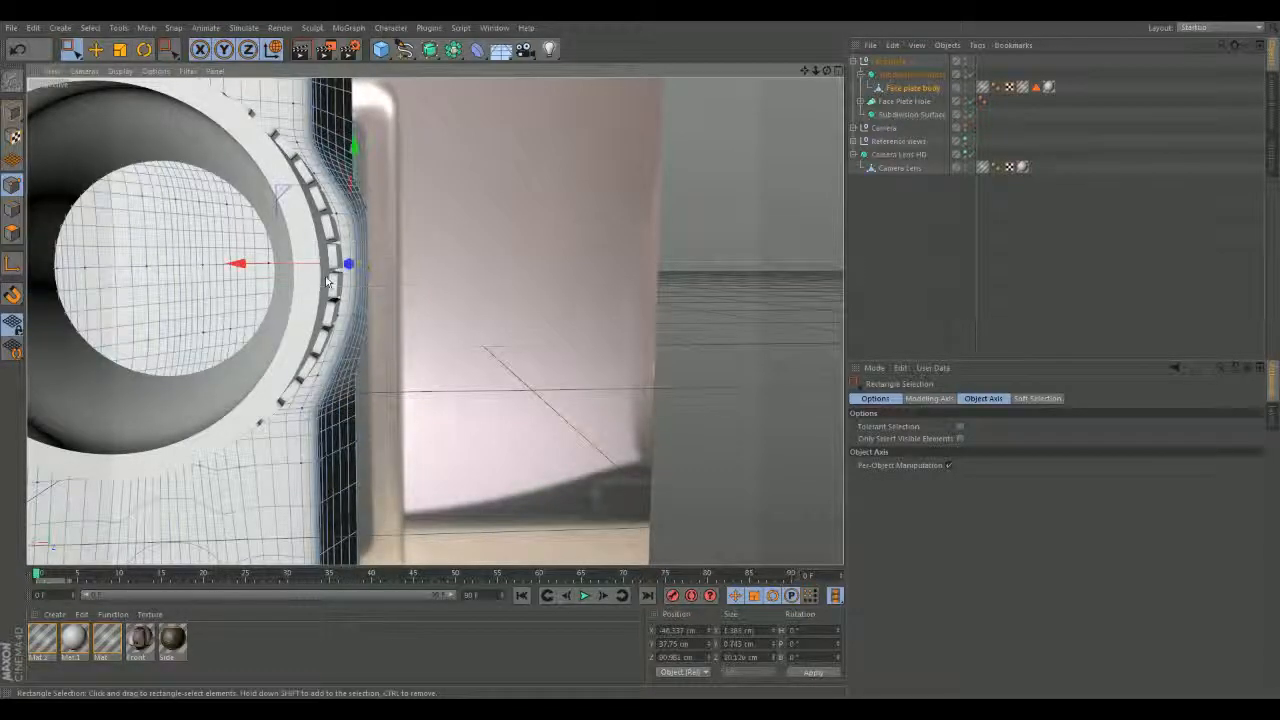
pyautogui.moveTo(248, 267); pyautogui.dragTo(251, 268)
# Switch to Model mode and examine how the plate's bulged side follows the ridged lens ring, from afar and close up.
pyautogui.moveTo(455, 295)
pyautogui.keyDown('alt'); pyautogui.mouseDown()
pyautogui.moveTo(475, 240)
pyautogui.moveTo(455, 295)
pyautogui.moveTo(473, 290)
pyautogui.moveTo(425, 285)
pyautogui.moveTo(430, 295)
pyautogui.mouseUp(); pyautogui.keyUp('alt')
pyautogui.scroll(-6, 473, 290)
pyautogui.click(14, 114)
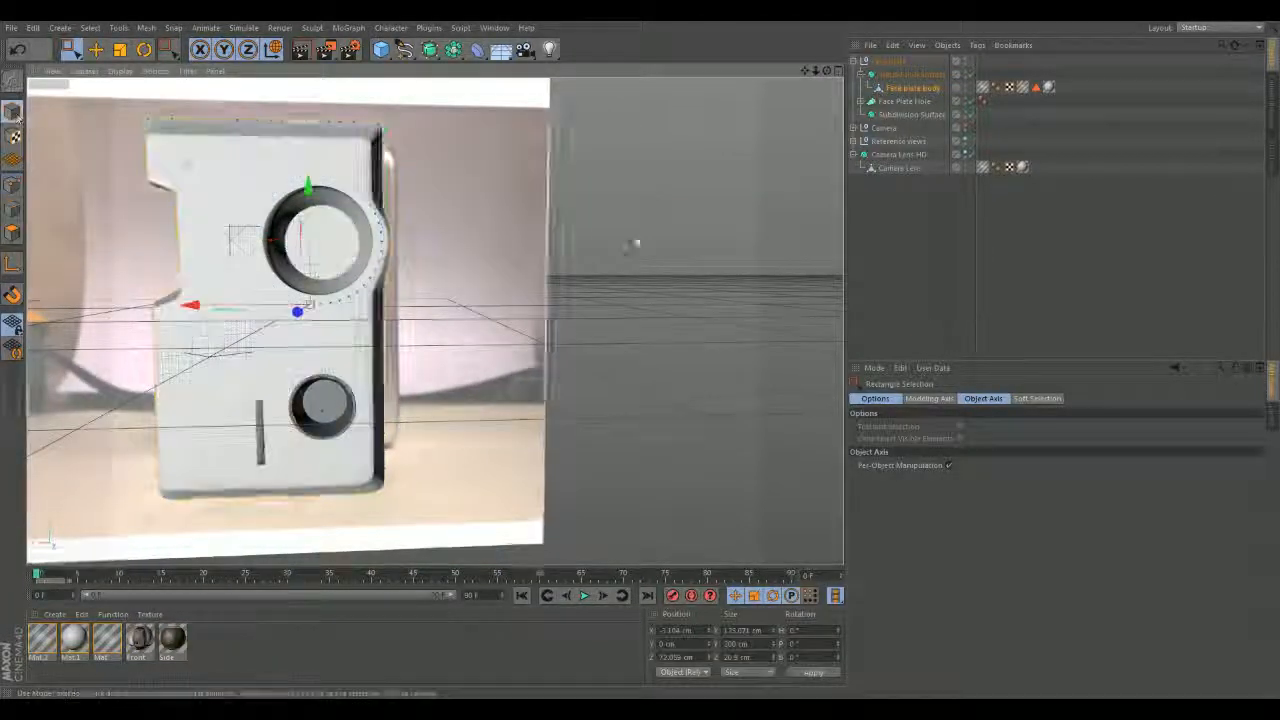
pyautogui.scroll(3, 608, 221)
pyautogui.keyDown('alt'); pyautogui.moveTo(465, 252); pyautogui.dragTo(528, 252, button='middle'); pyautogui.keyUp('alt')
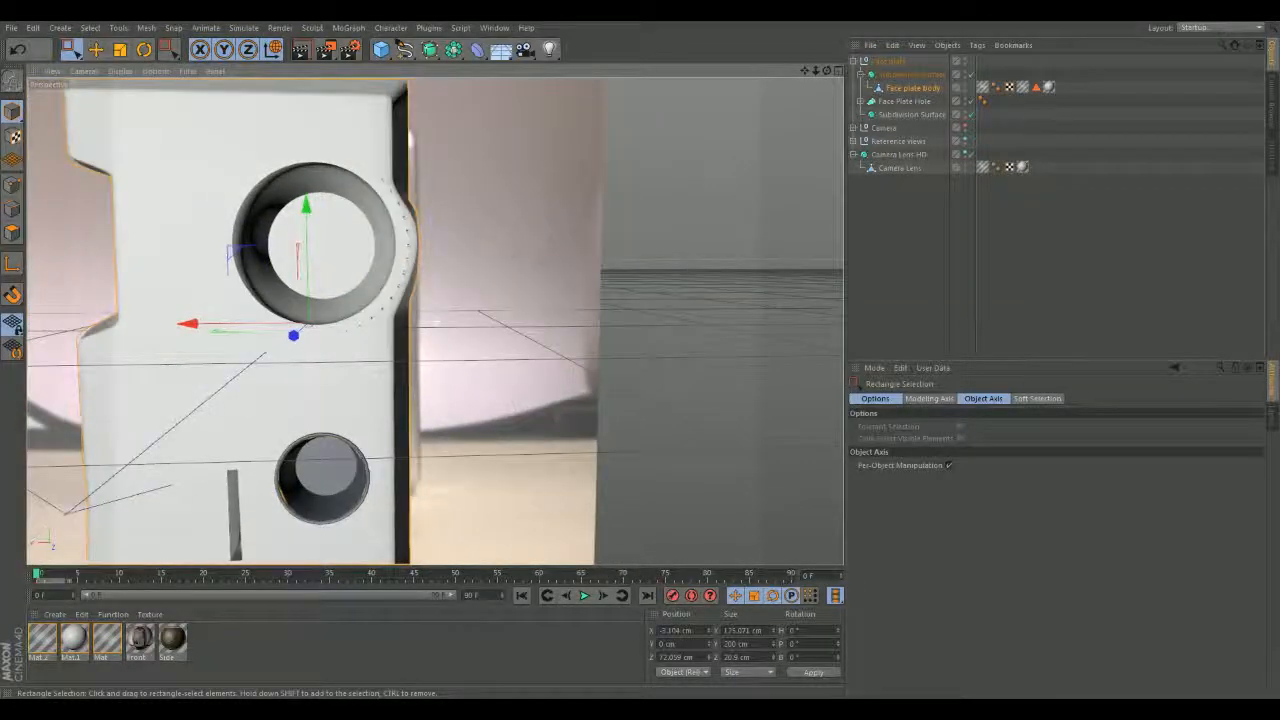
pyautogui.keyDown('alt'); pyautogui.moveTo(501, 252); pyautogui.dragTo(497, 236); pyautogui.keyUp('alt')
pyautogui.scroll(4, 440, 235)
pyautogui.keyDown('alt'); pyautogui.moveTo(432, 229); pyautogui.dragTo(460, 284, button='middle'); pyautogui.keyUp('alt')
pyautogui.keyDown('alt'); pyautogui.moveTo(460, 284); pyautogui.dragTo(378, 243); pyautogui.keyUp('alt')
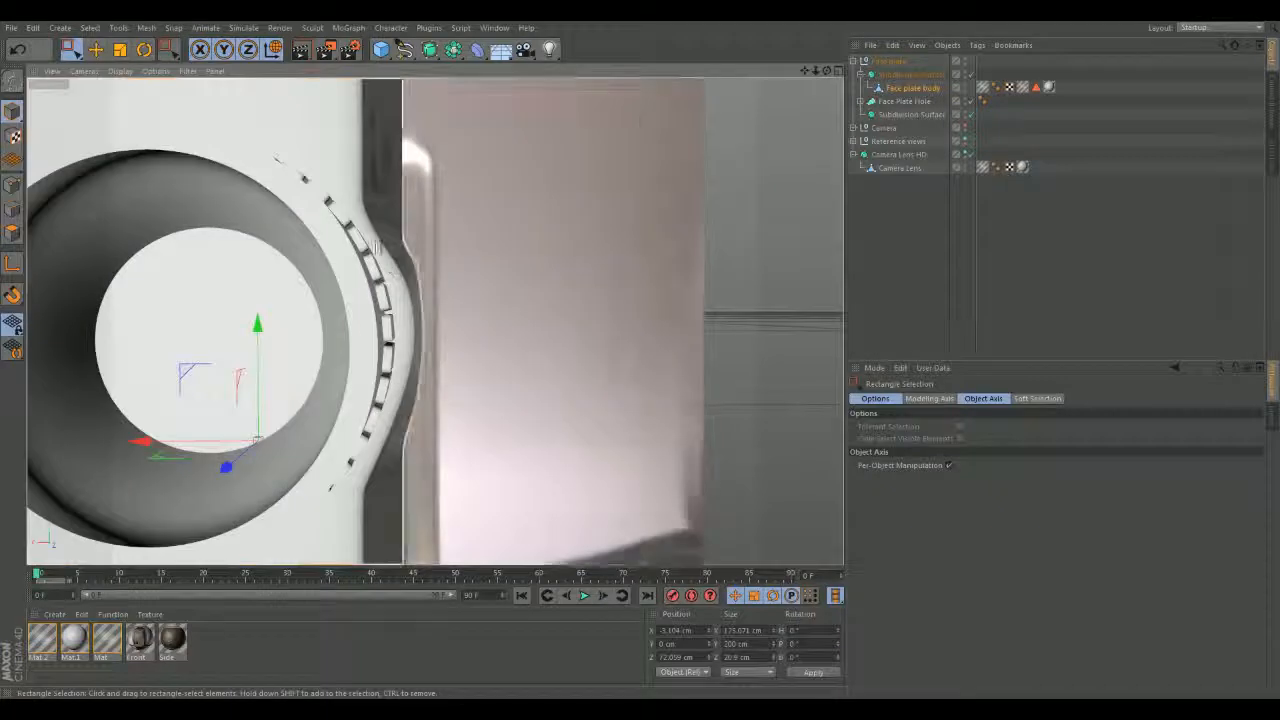
# Reselect Face plate body in Polygons mode and move it out of its Subdivision Surface, directly under the Face plate group.
pyautogui.click(378, 243)
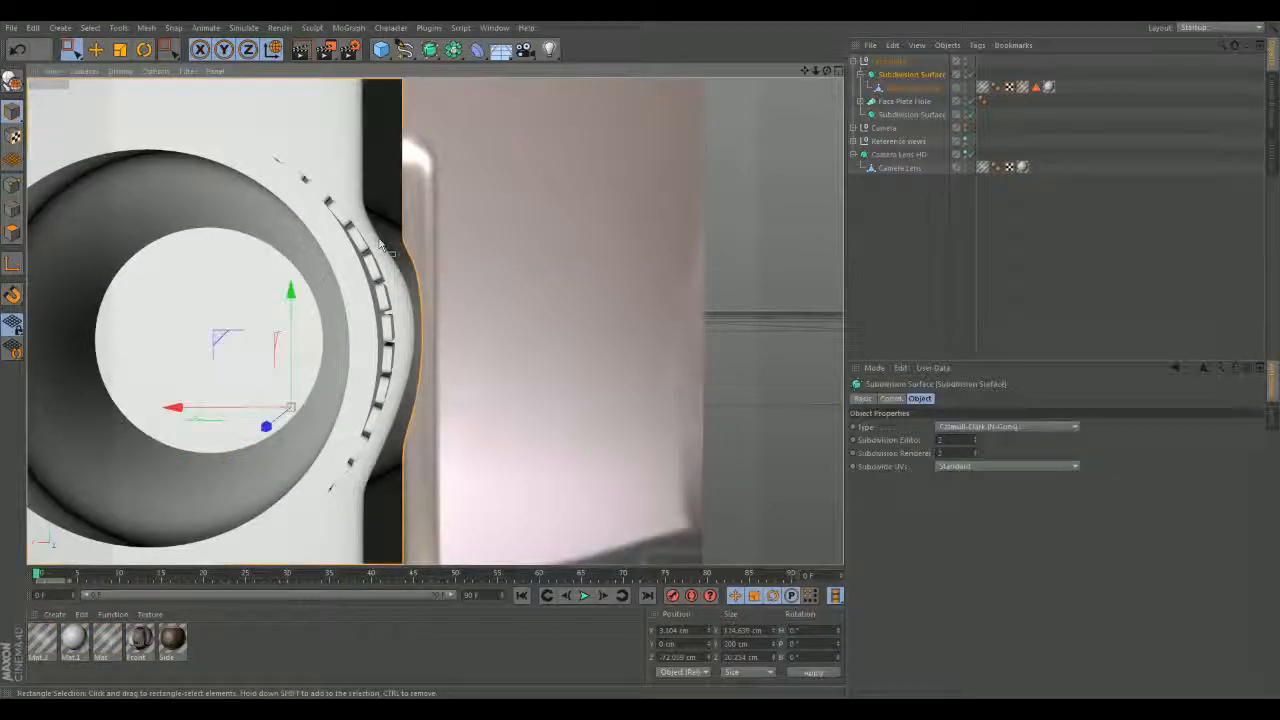
pyautogui.click(889, 88)
pyautogui.click(377, 232)
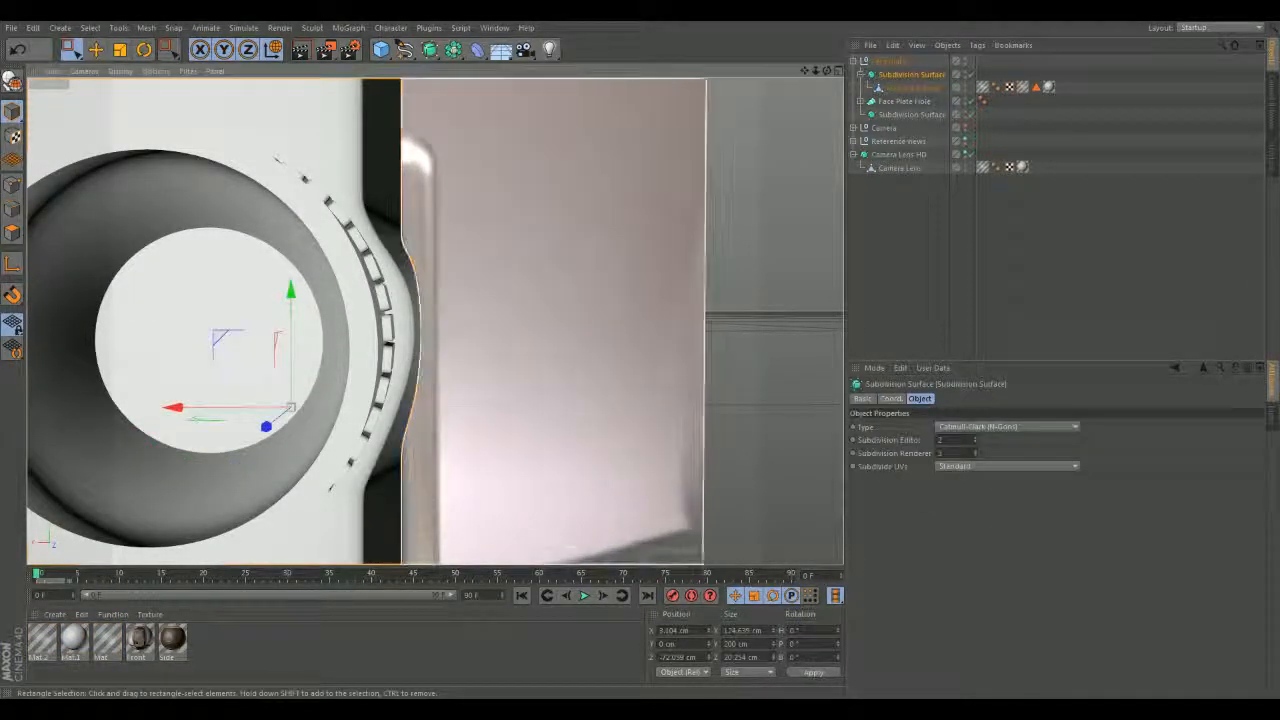
pyautogui.click(927, 89)
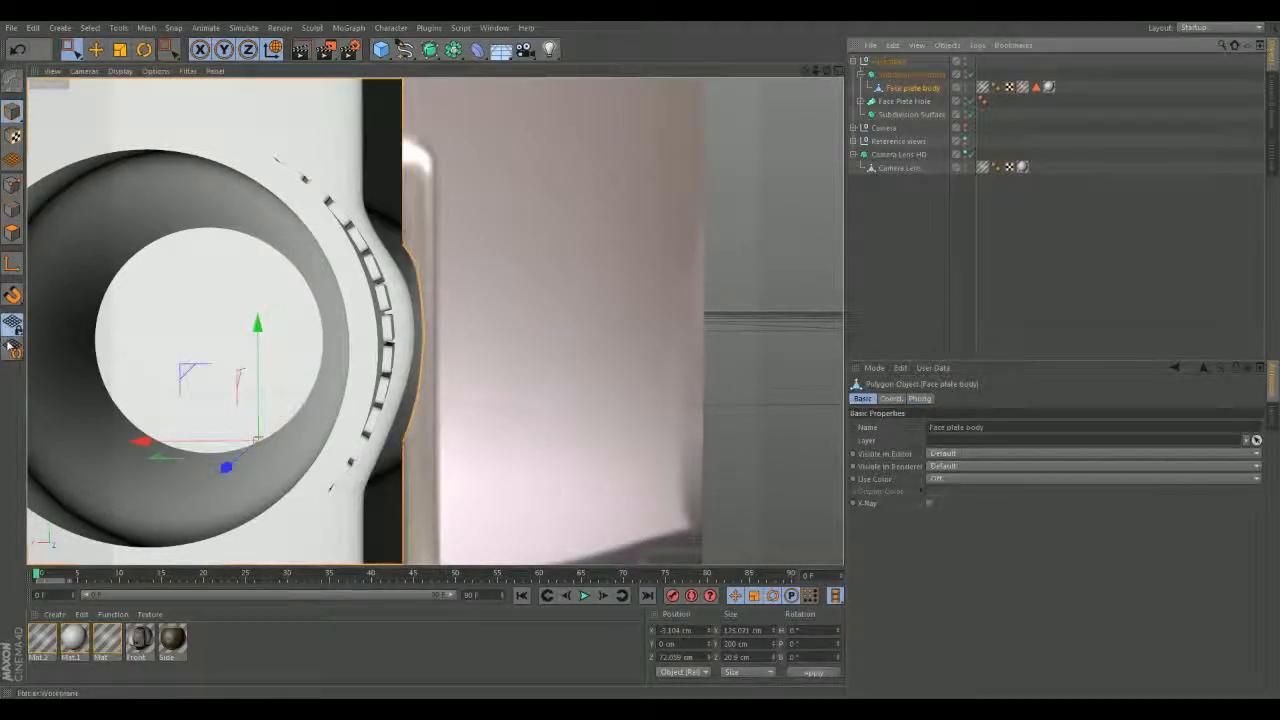
pyautogui.keyDown('alt'); pyautogui.moveTo(345, 225); pyautogui.dragTo(532, 300); pyautogui.keyUp('alt')
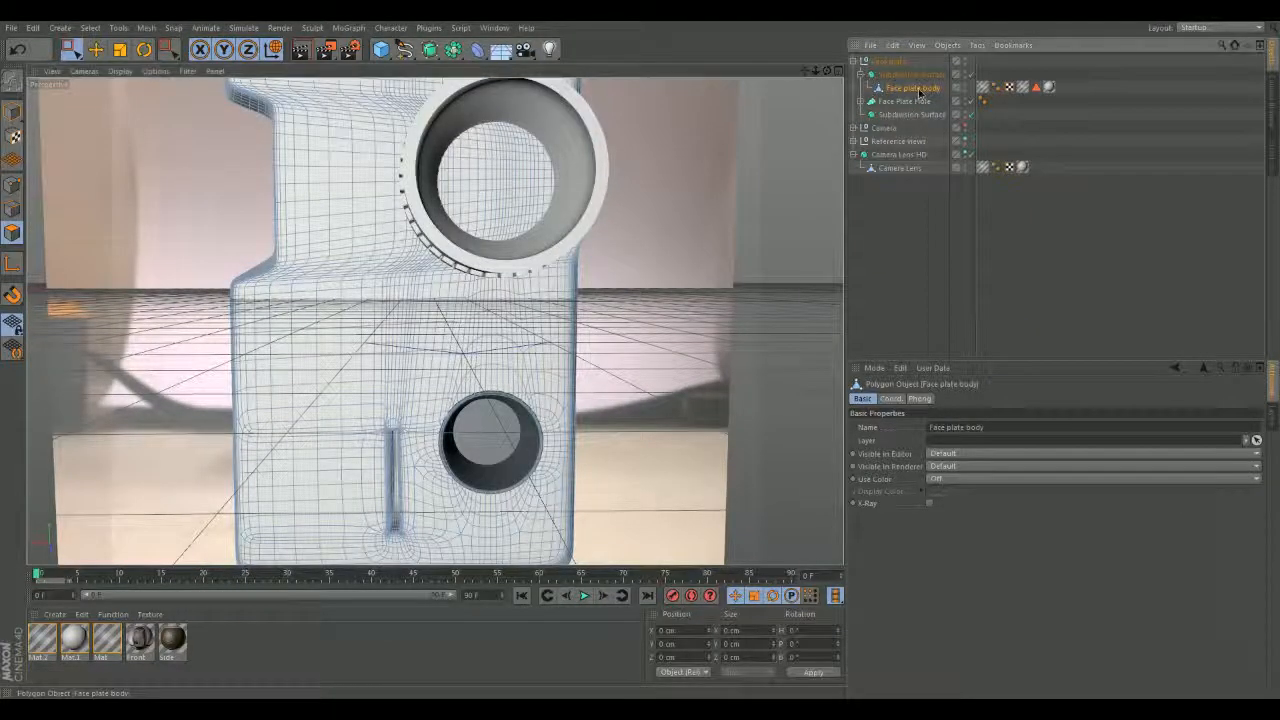
pyautogui.moveTo(922, 157); pyautogui.dragTo(916, 182)
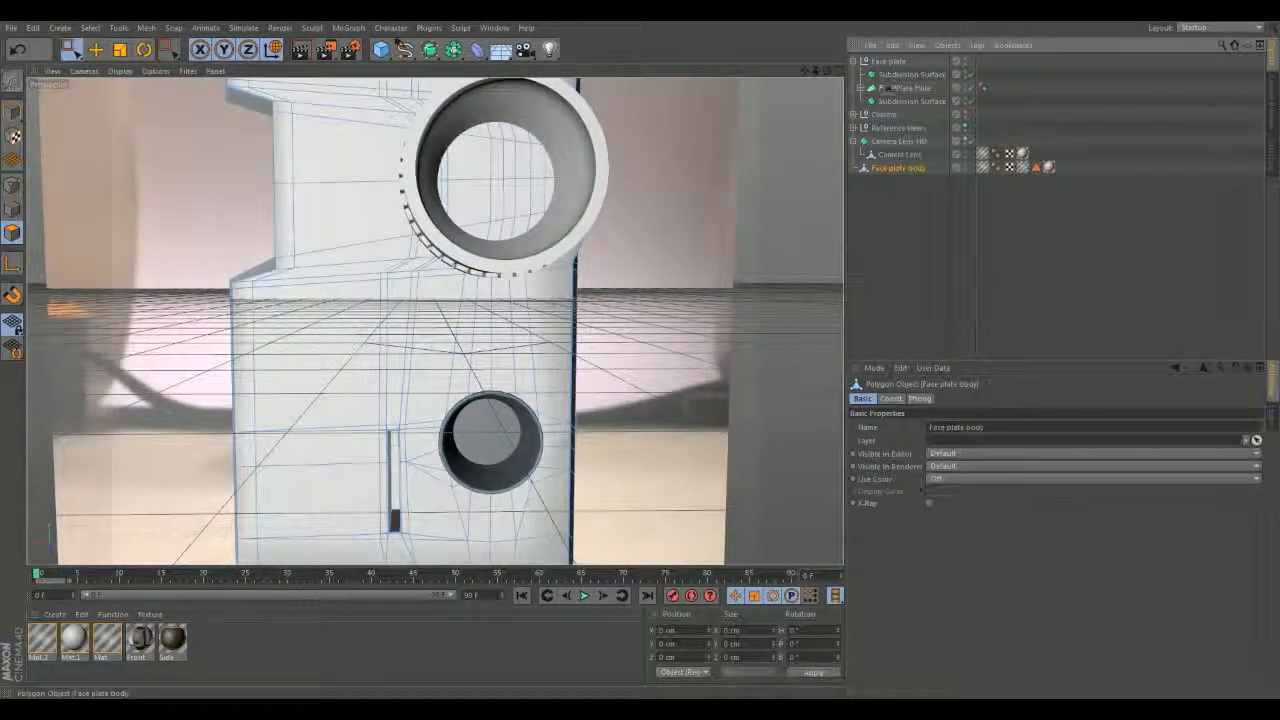
pyautogui.moveTo(887, 89); pyautogui.dragTo(888, 63)
# Examine the unsmoothed Face plate body mesh around the lens opening from the front and the back.
pyautogui.keyDown('alt'); pyautogui.moveTo(664, 188); pyautogui.dragTo(568, 271); pyautogui.keyUp('alt')
pyautogui.keyDown('alt'); pyautogui.moveTo(486, 218); pyautogui.dragTo(634, 323); pyautogui.keyUp('alt')
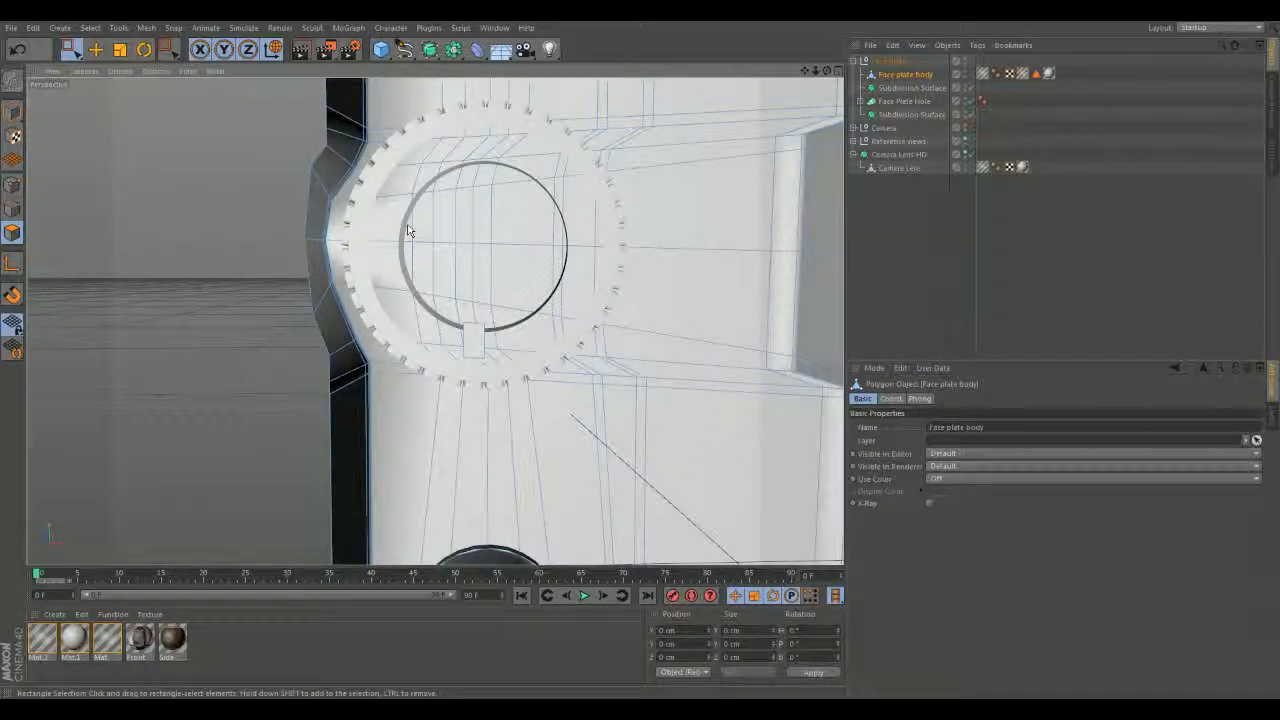
pyautogui.keyDown('alt'); pyautogui.moveTo(379, 215); pyautogui.dragTo(646, 343); pyautogui.keyUp('alt')
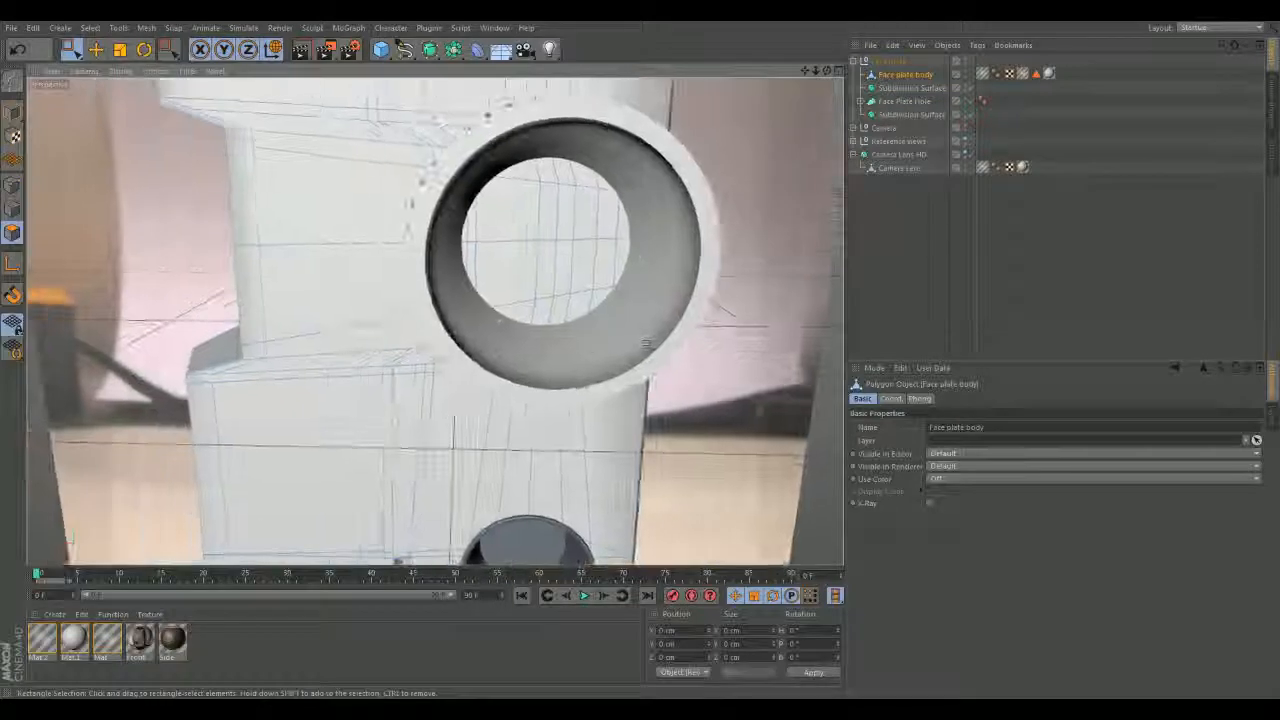
pyautogui.keyDown('alt'); pyautogui.moveTo(483, 377); pyautogui.dragTo(484, 397, button='middle'); pyautogui.keyUp('alt')
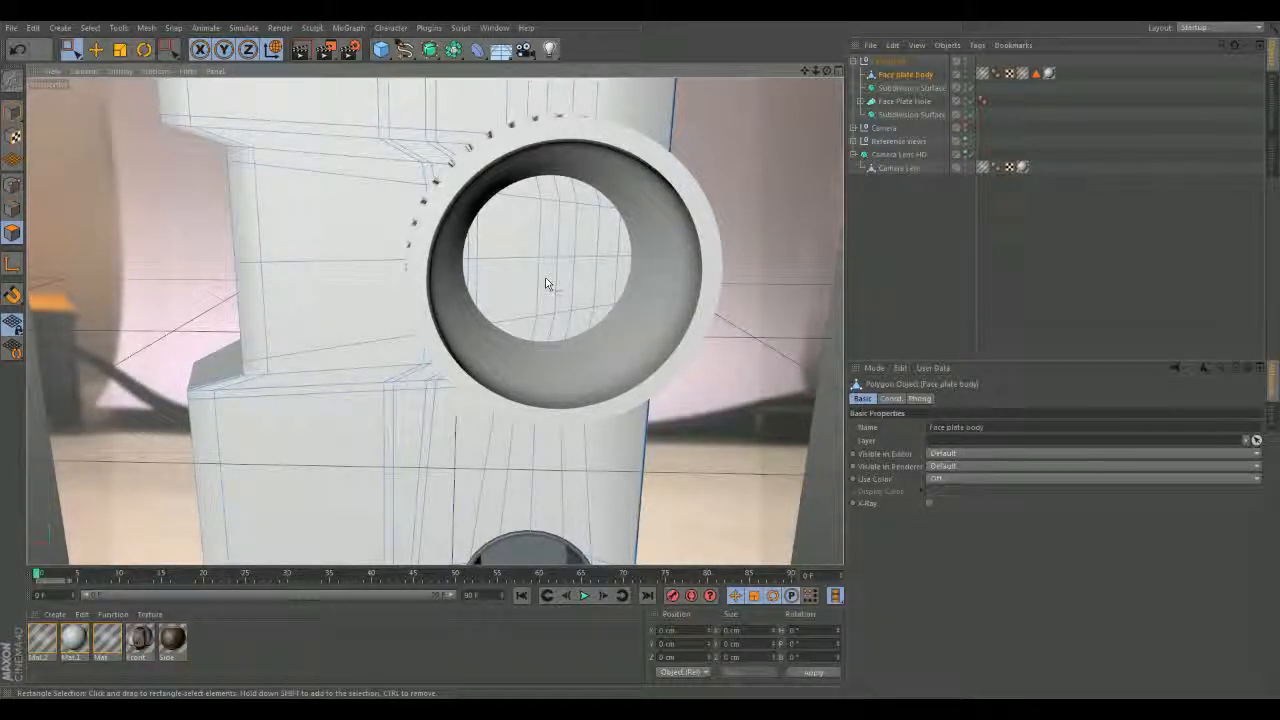
pyautogui.scroll(-2, 460, 322)
pyautogui.keyDown('alt'); pyautogui.moveTo(481, 339); pyautogui.dragTo(506, 277); pyautogui.keyUp('alt')
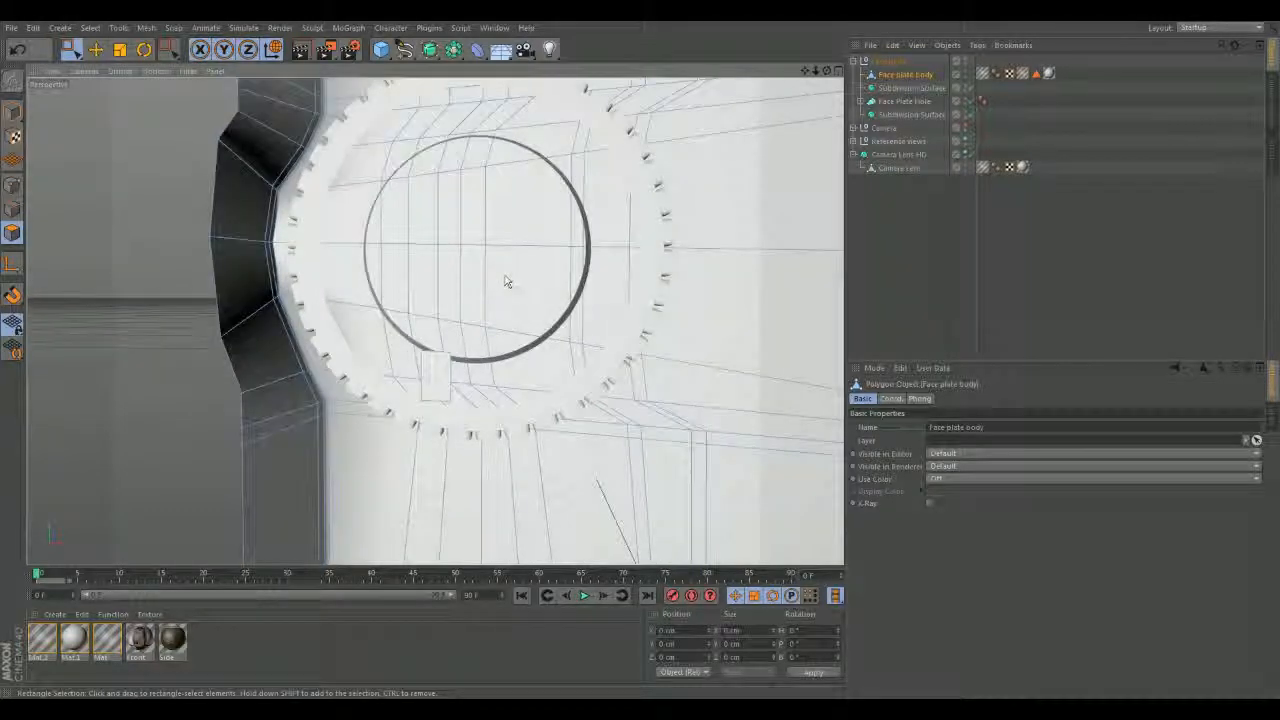